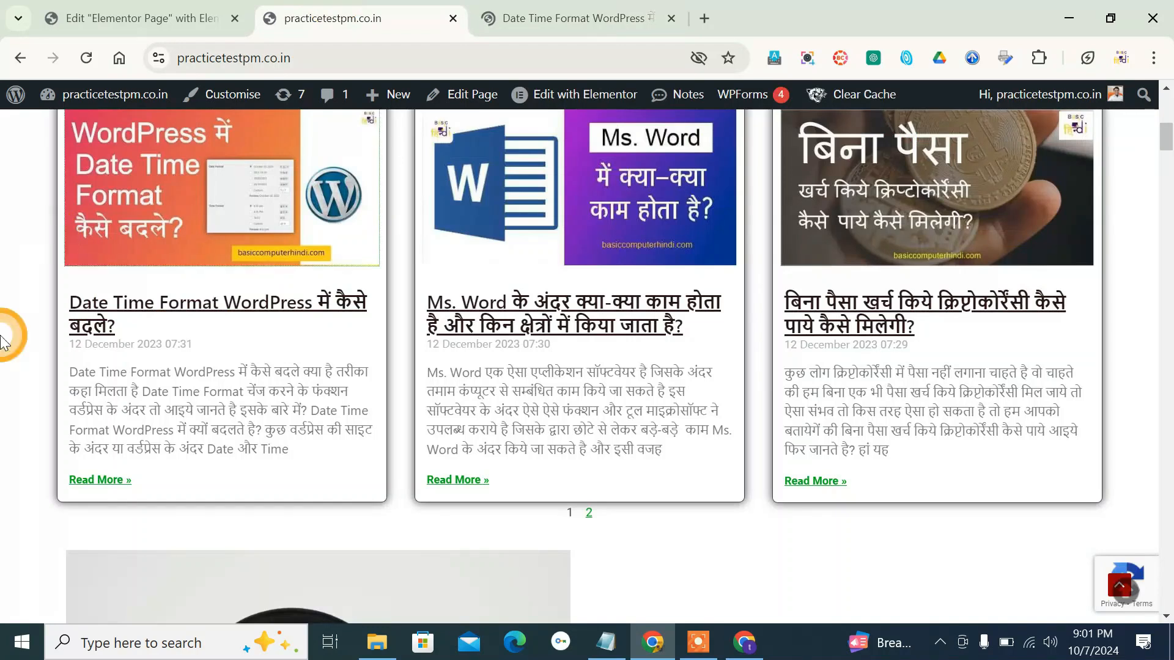
- Examine the three-column posts section on the site's home page, including its cards and pagination
scroll(3, 339, down, 5)
scroll(3, 340, up, 8)
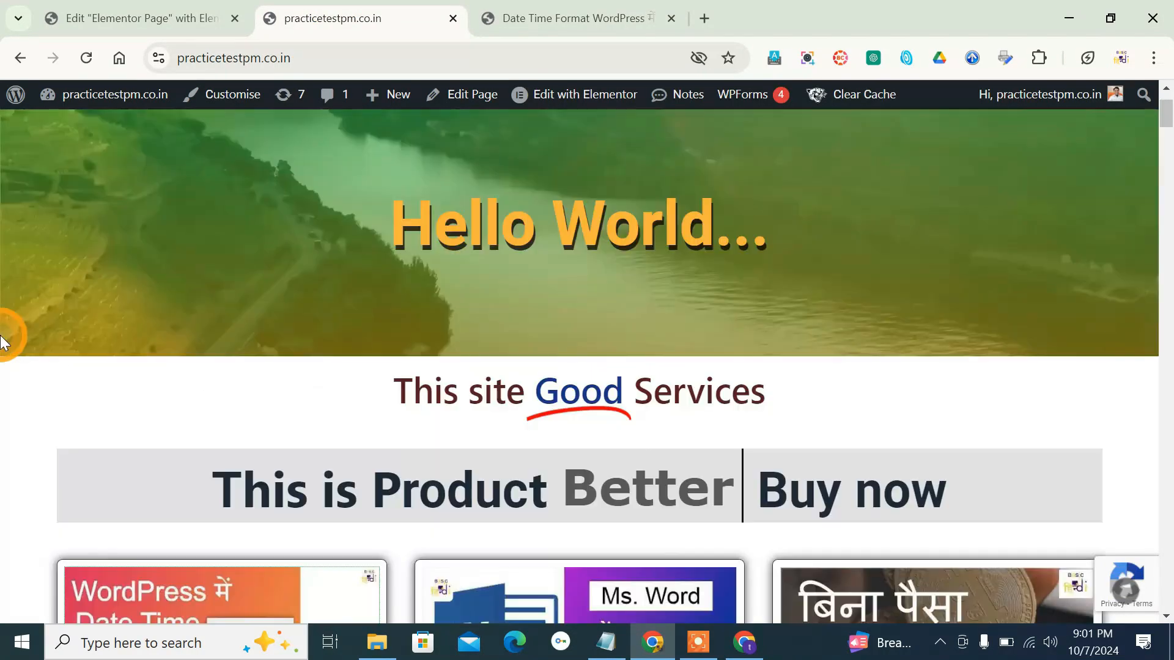
scroll(3, 339, up, 2)
scroll(3, 339, down, 5)
scroll(4, 339, up, 2)
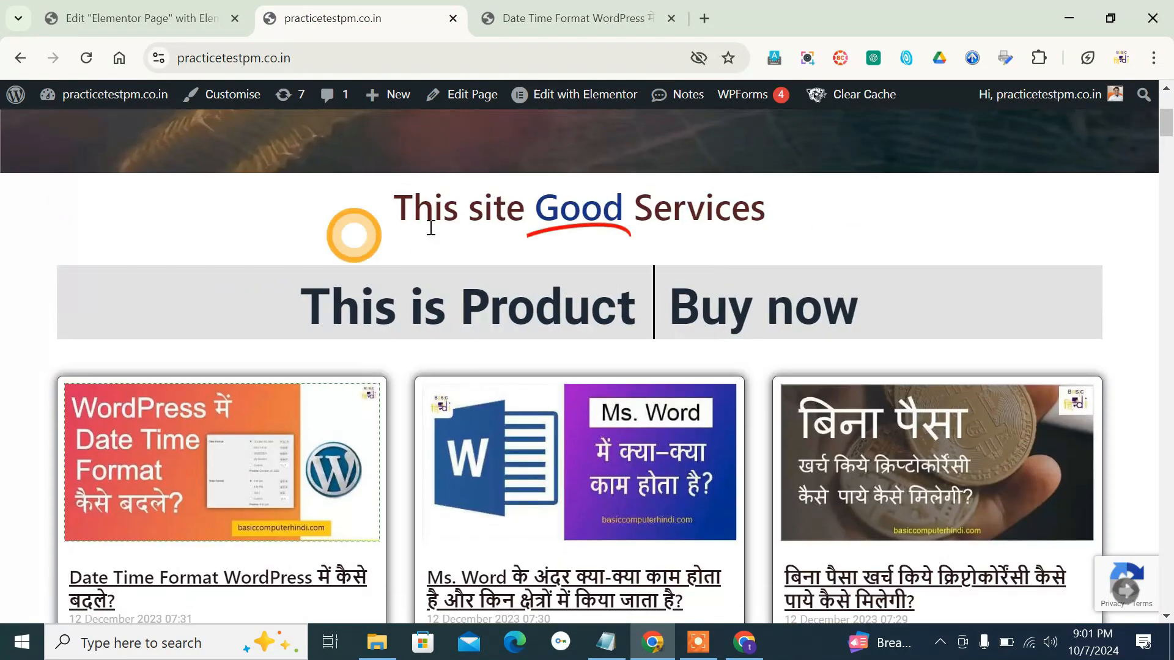
scroll(72, 278, down, 3)
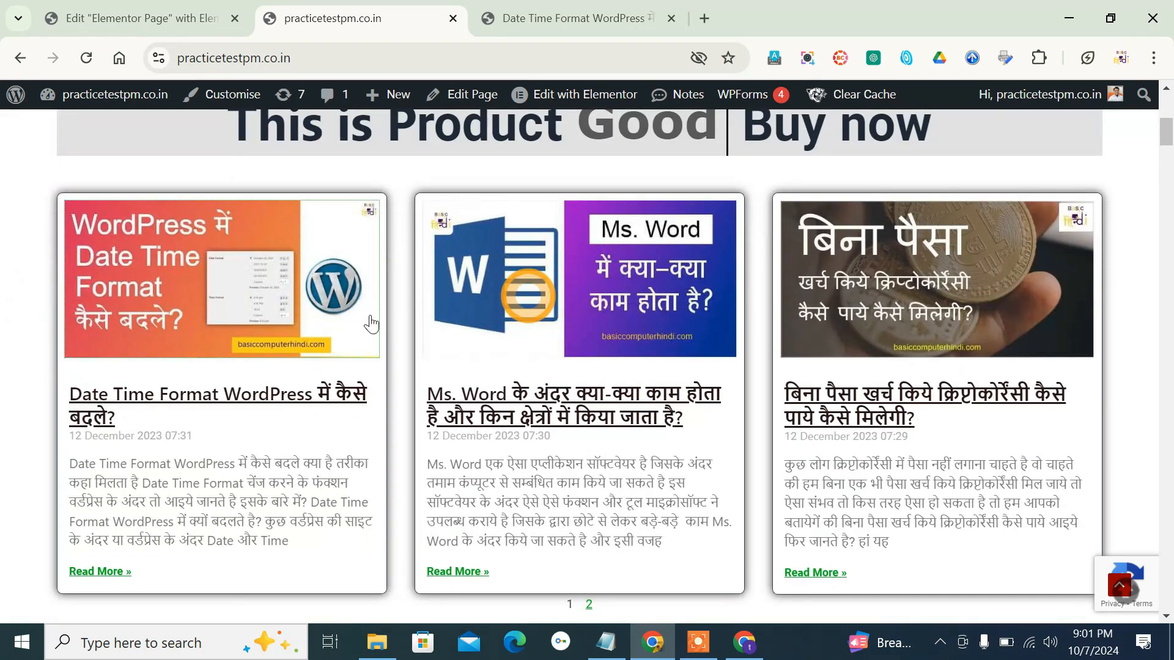
scroll(366, 353, down, 3)
scroll(350, 353, up, 1)
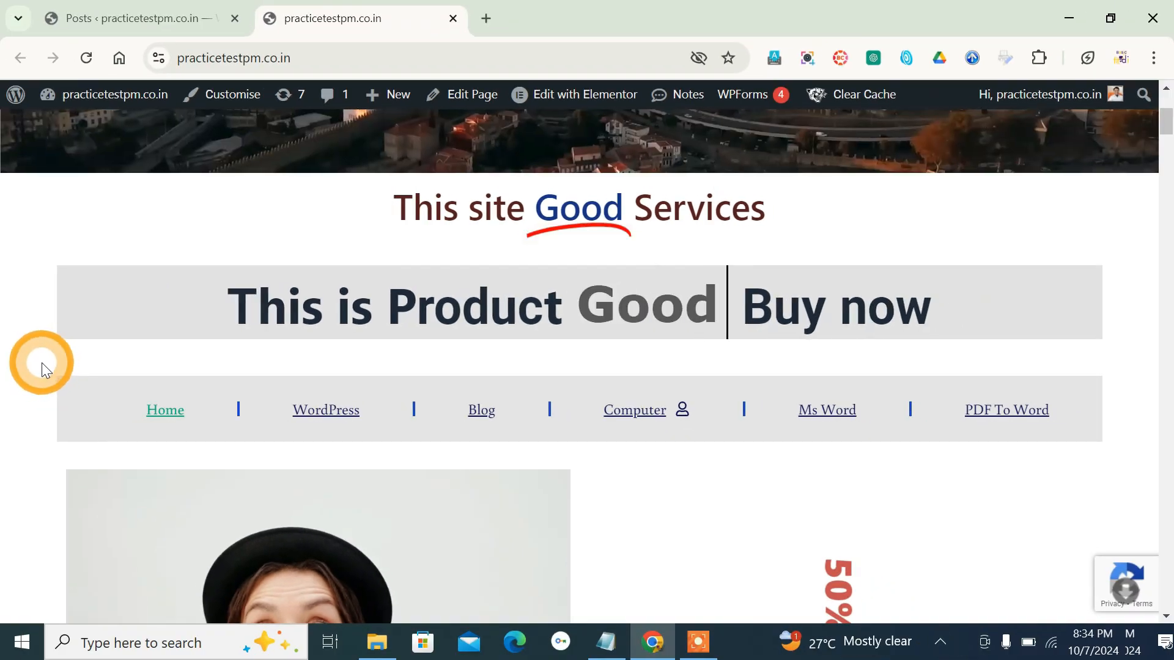
- Open the front page "Elementor Page" for editing with Elementor from the WordPress pages list
scroll(41, 362, up, 2)
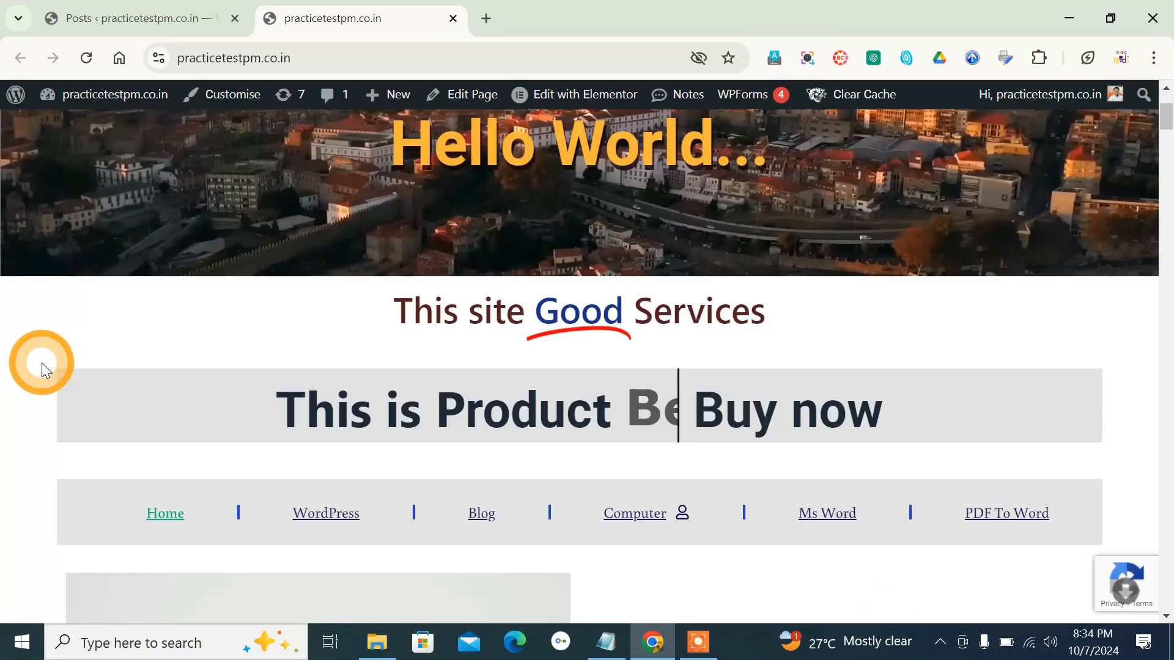
scroll(41, 362, up, 1)
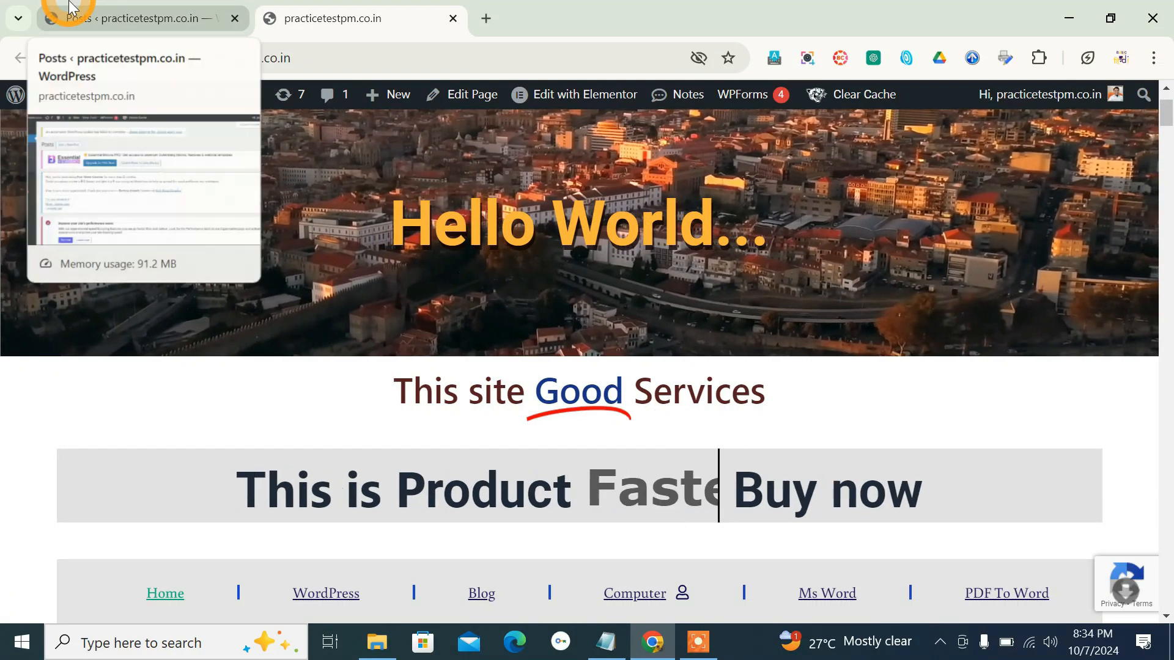
click(69, 8)
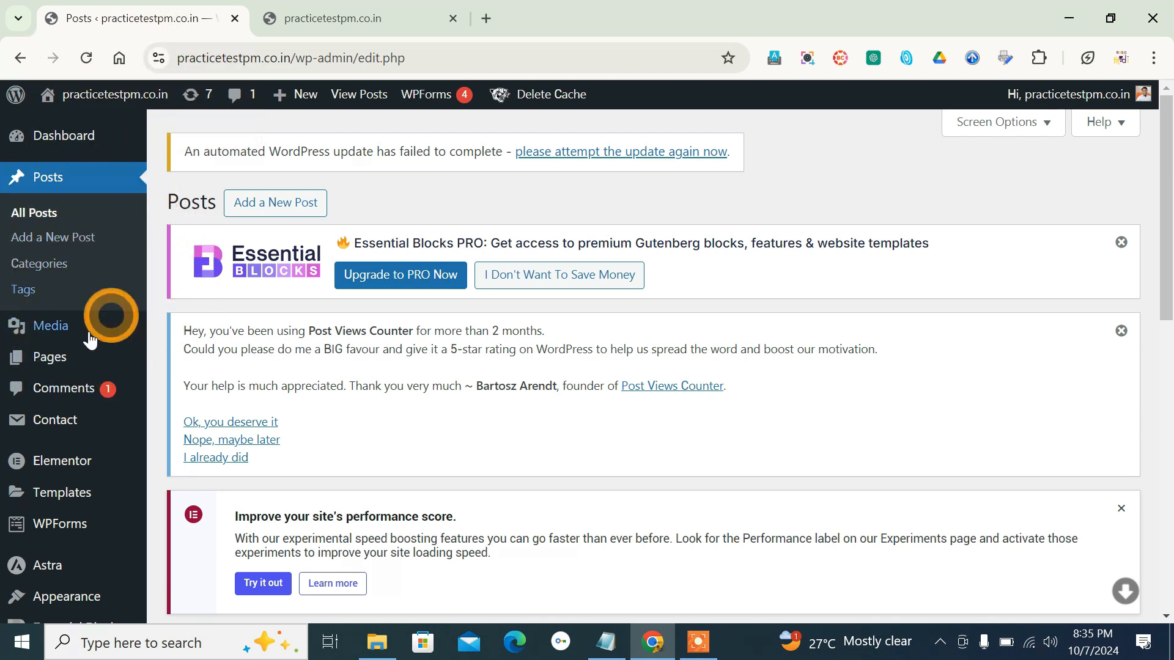
mouse_move(83, 361)
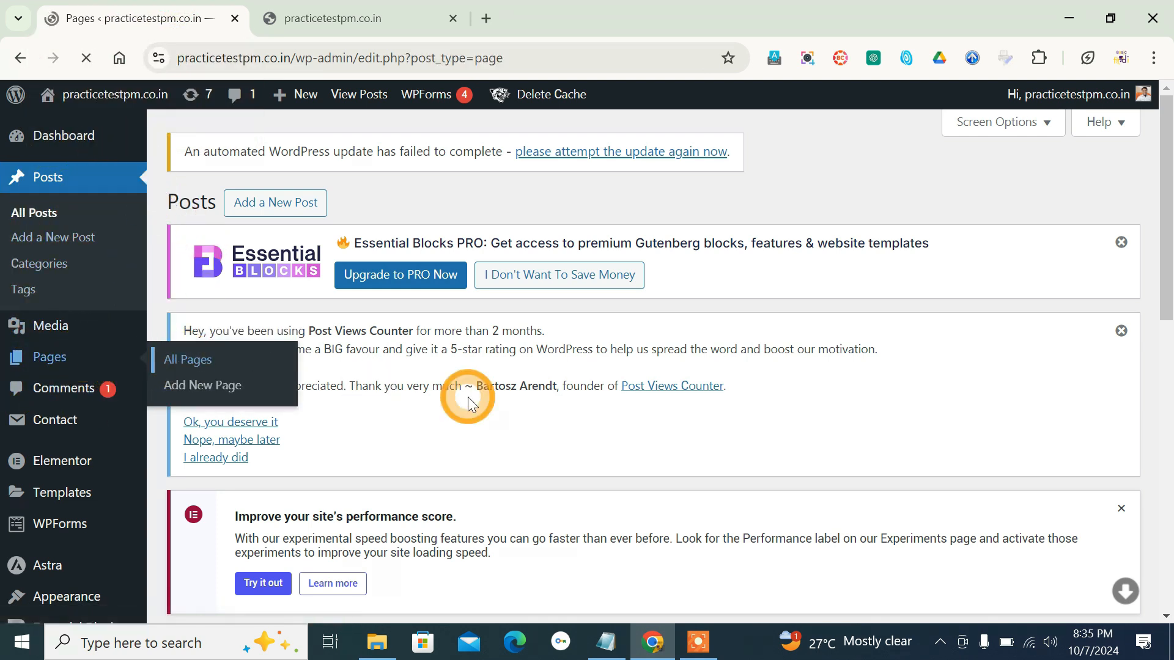
scroll(468, 398, down, 8)
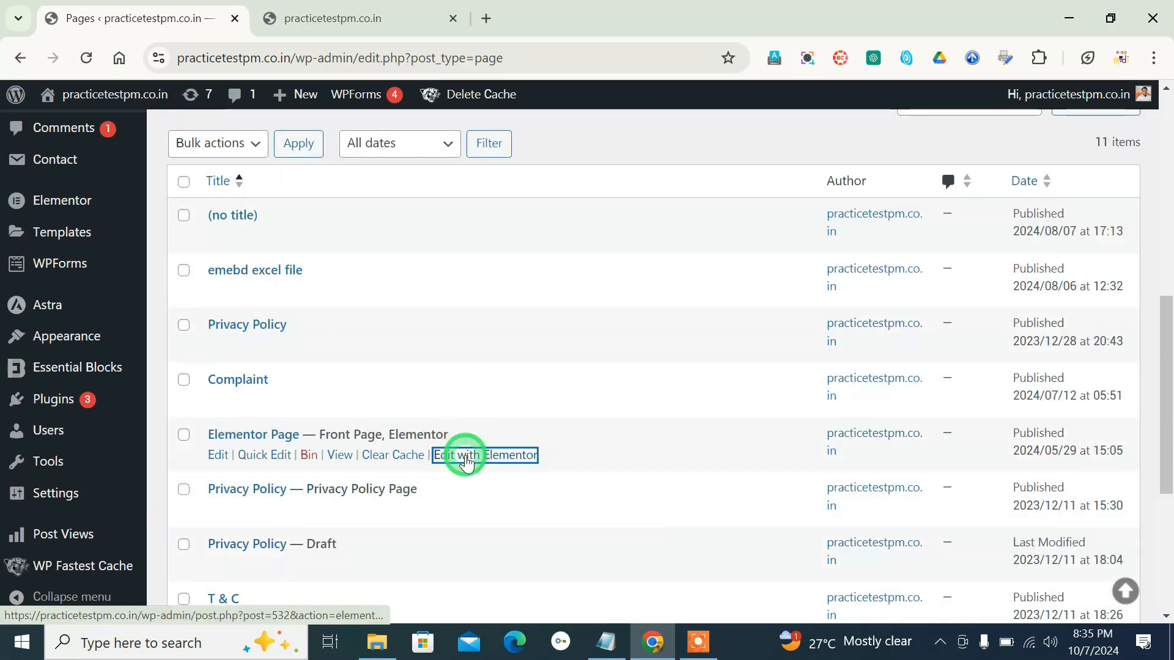
click(466, 460)
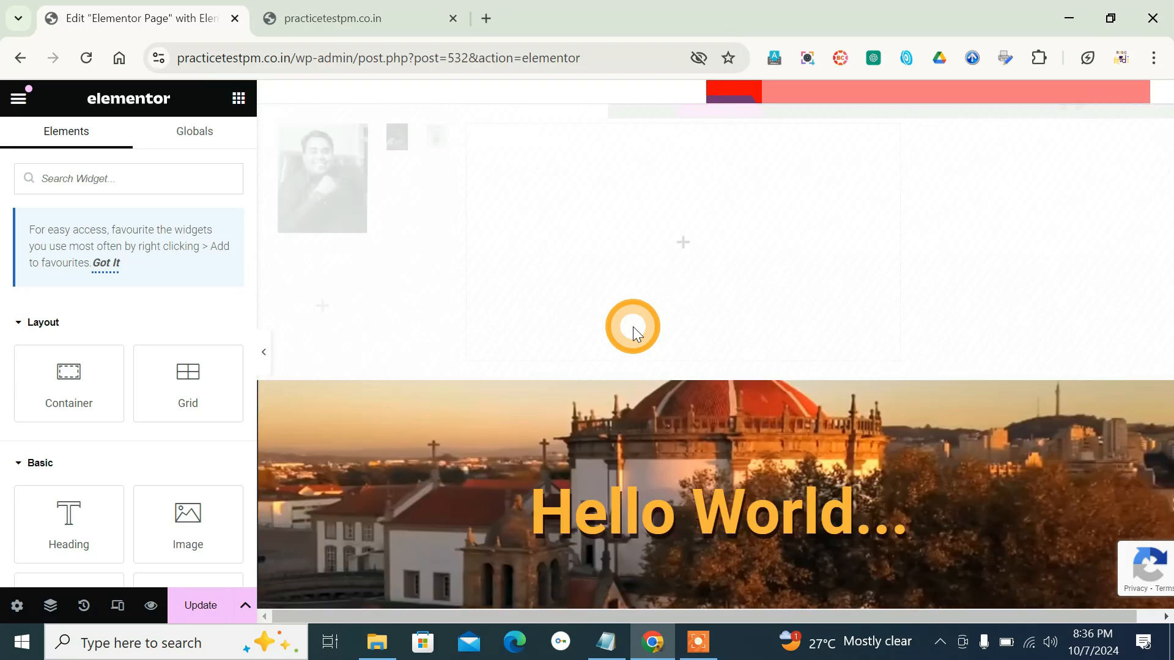
- Add a single-column, downward-direction Flexbox container between the "This is Product" heading and the shopping woman's image
scroll(632, 326, down, 10)
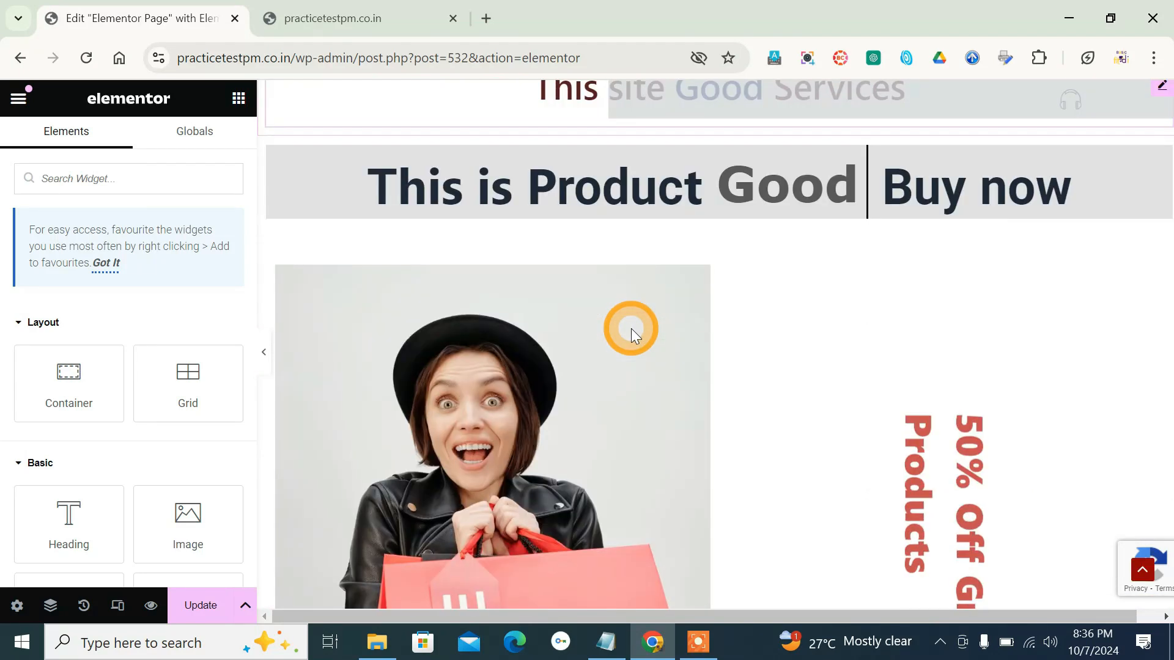
scroll(630, 328, up, 2)
scroll(630, 328, down, 2)
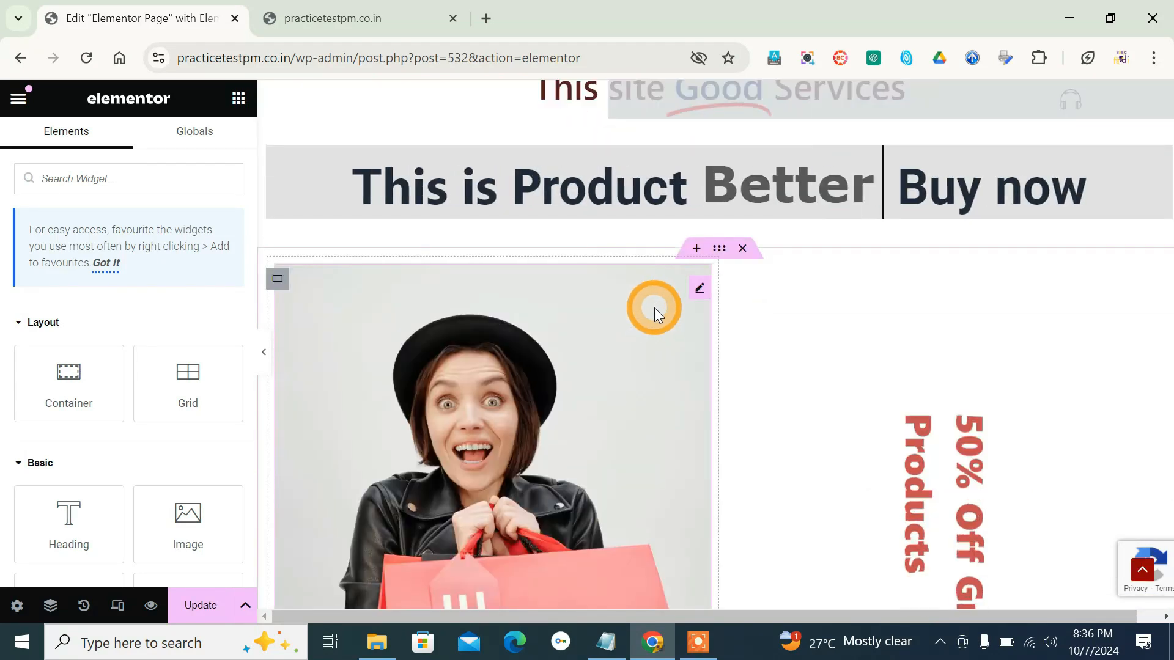
scroll(654, 306, up, 2)
scroll(654, 307, down, 2)
click(743, 248)
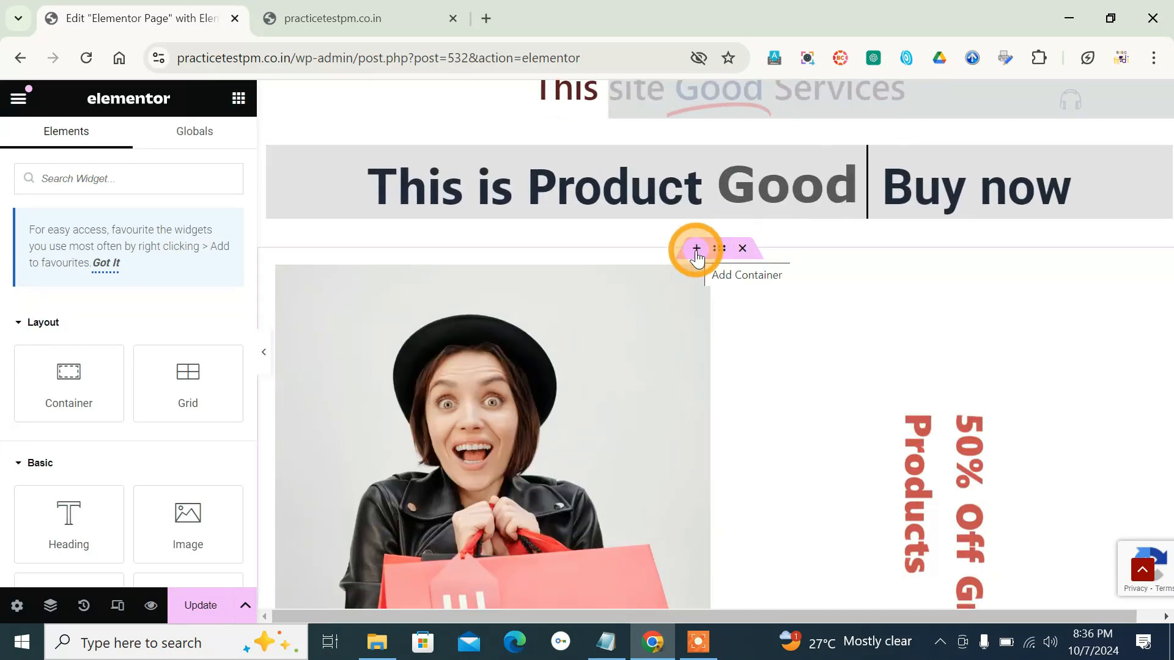
click(696, 248)
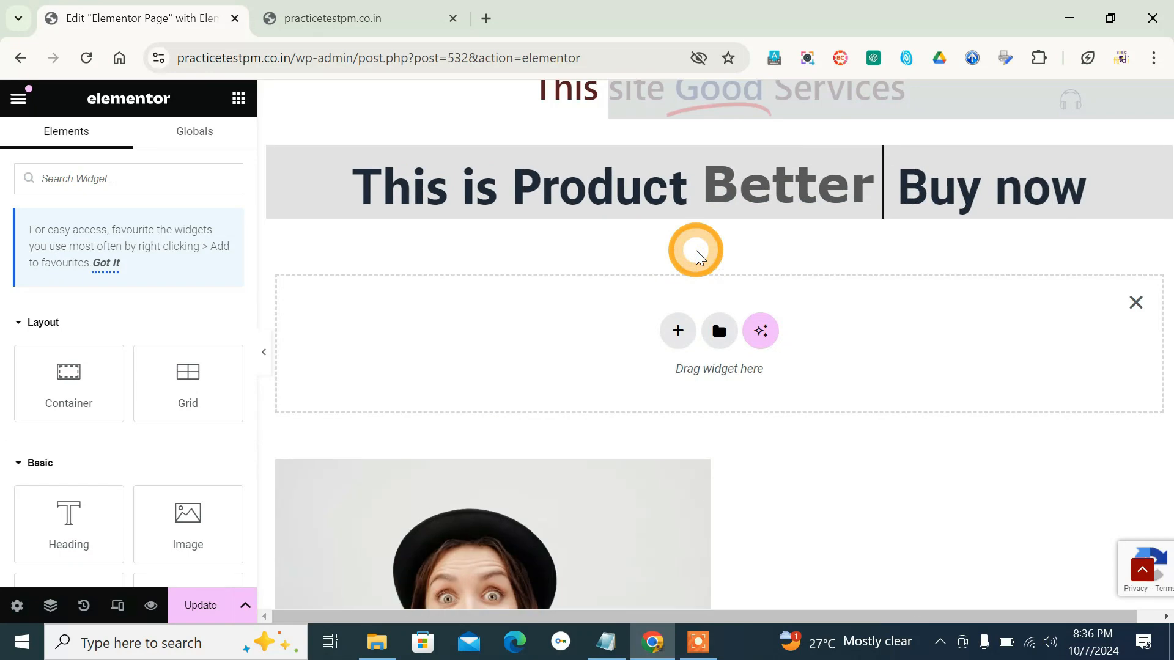
click(678, 328)
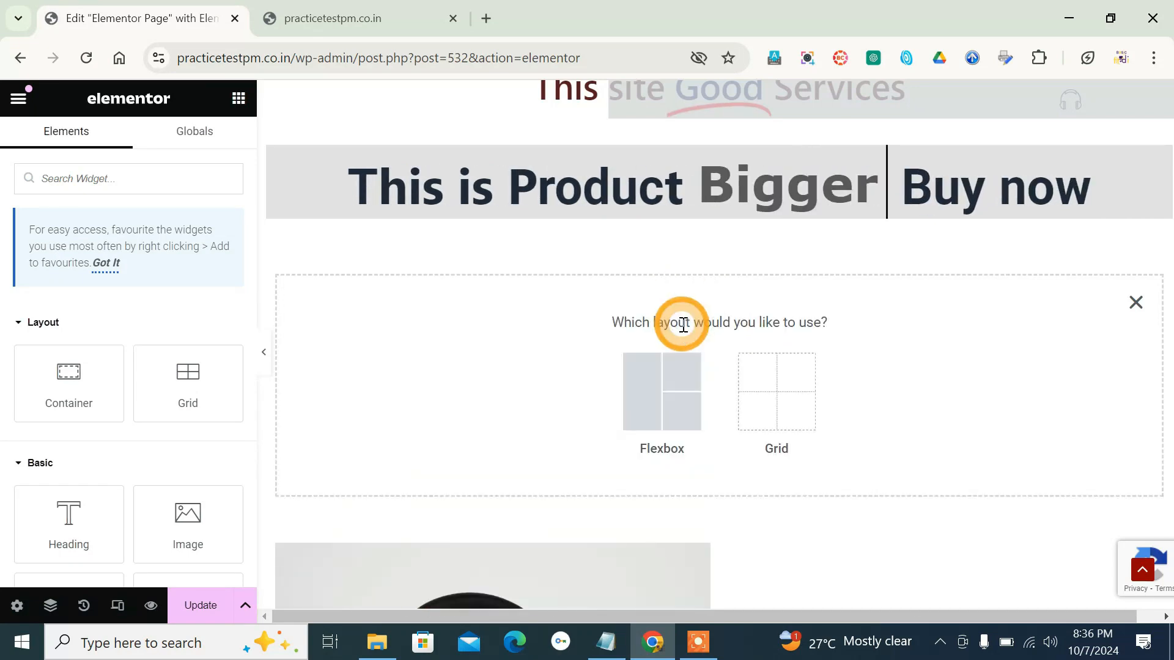
click(666, 387)
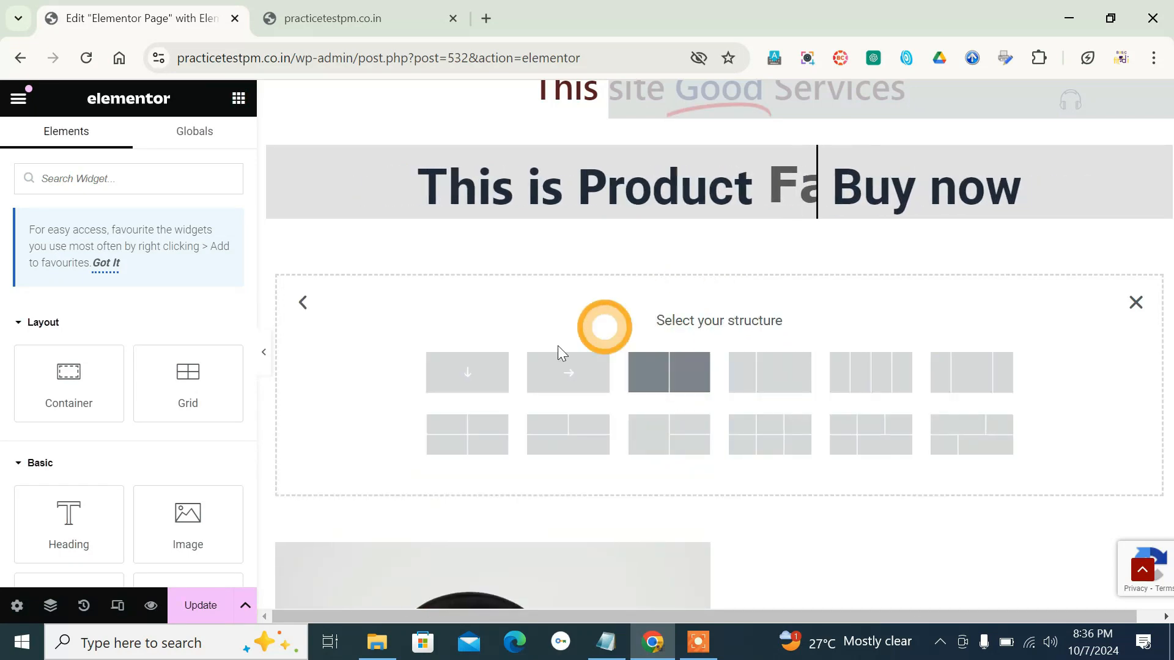
click(476, 387)
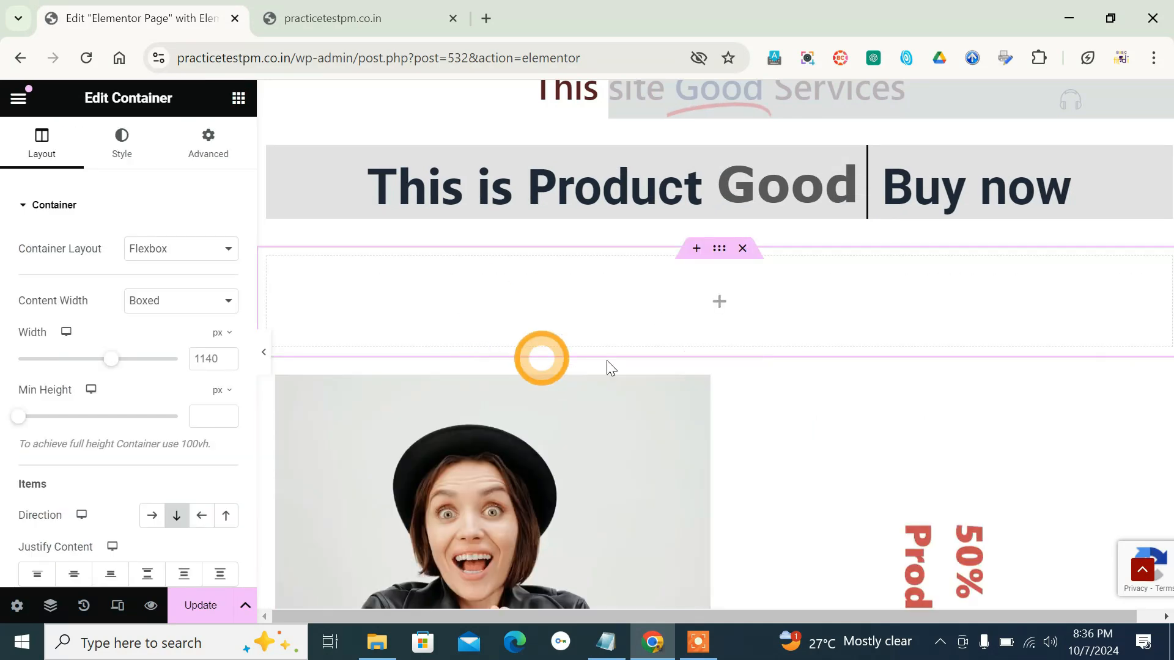
- Place the Pro Posts widget inside the new empty container
click(716, 303)
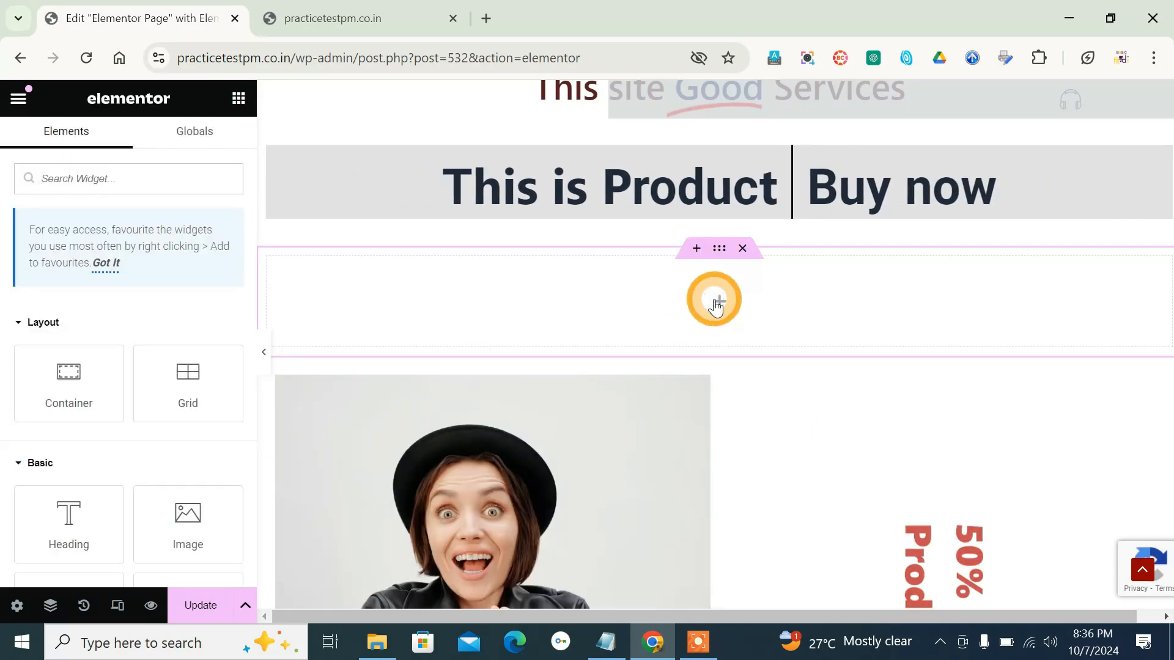
scroll(17, 251, down, 10)
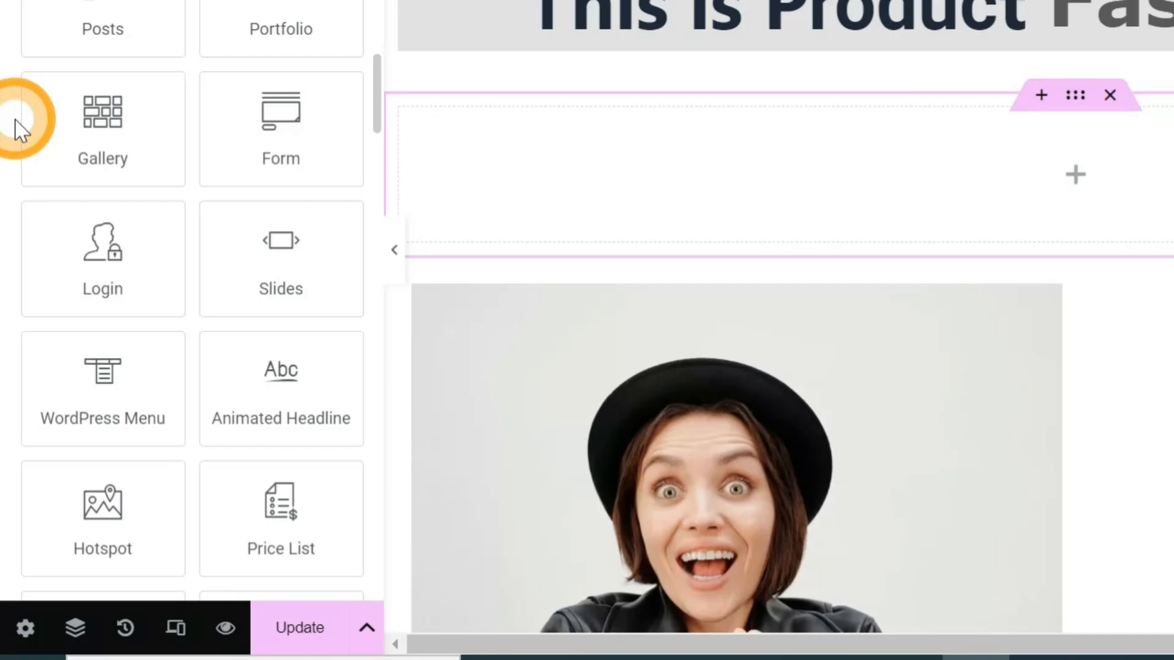
scroll(18, 125, up, 4)
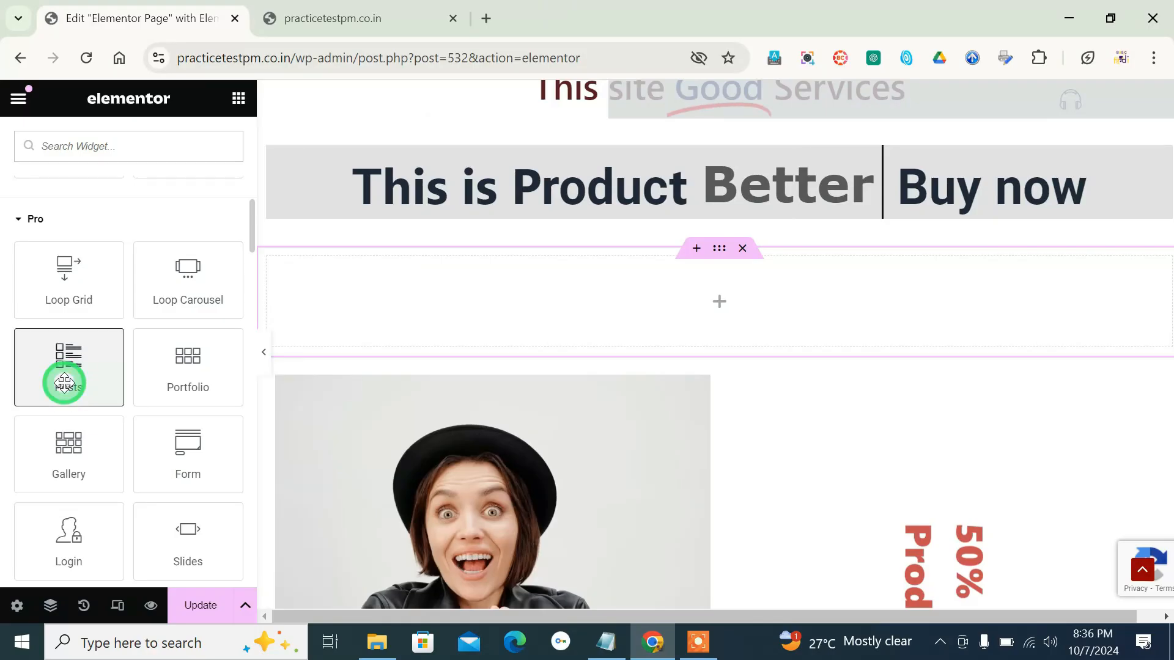
drag(65, 383, 617, 335)
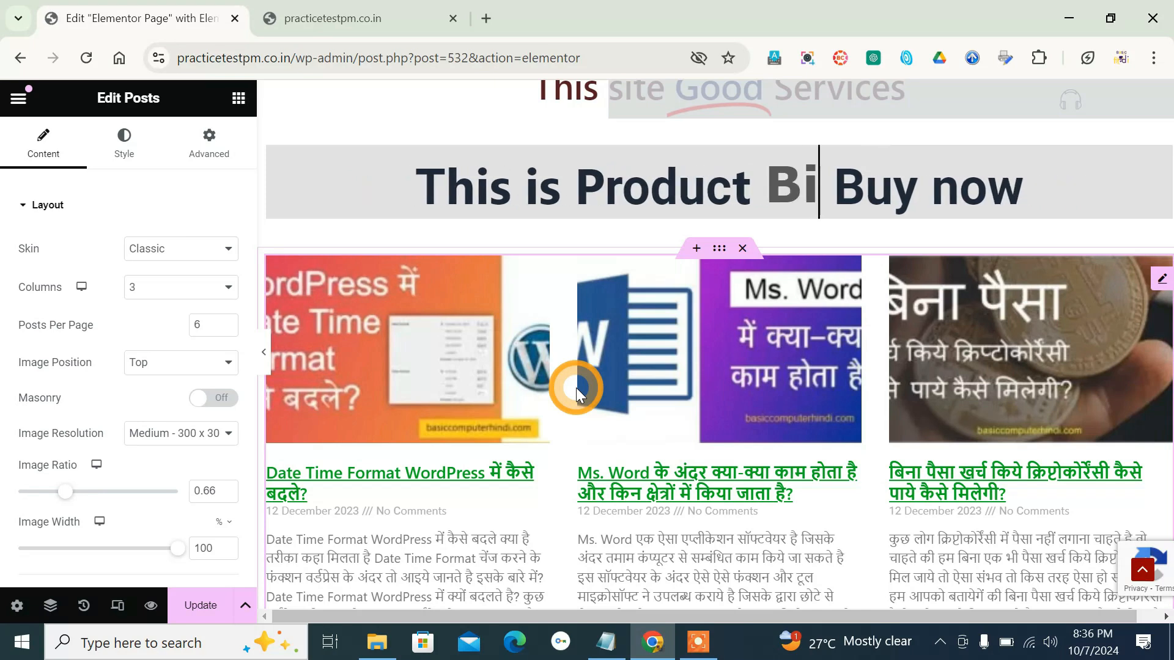
- View the posts on the live site's Blog category page and return to the Elementor editor
click(332, 17)
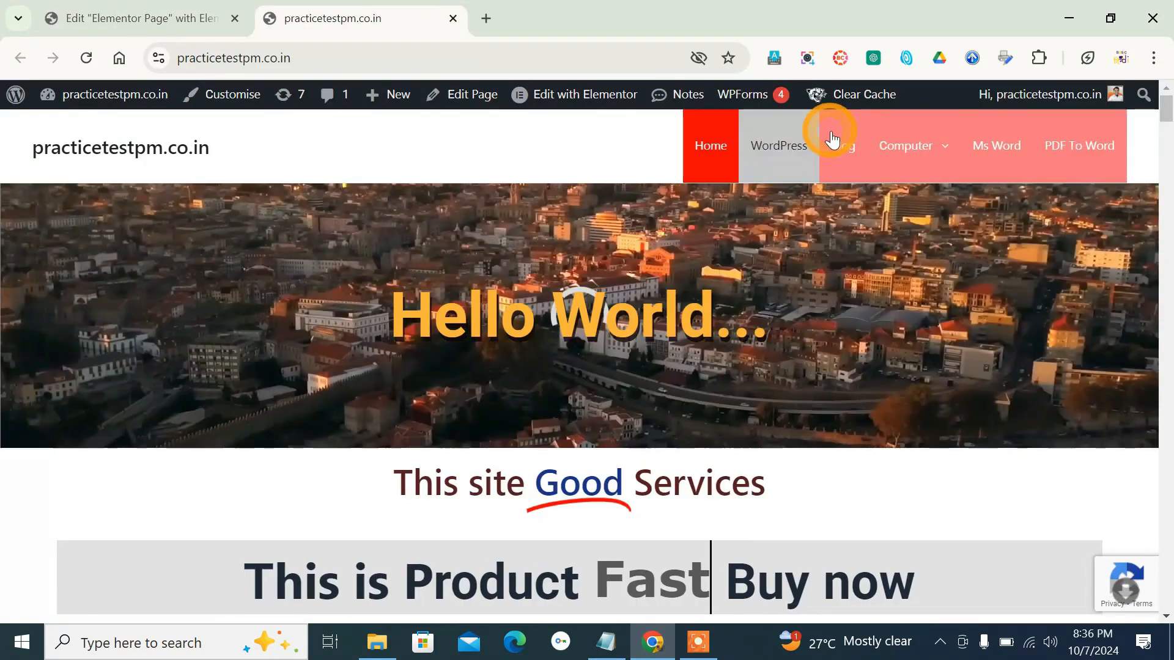
click(839, 136)
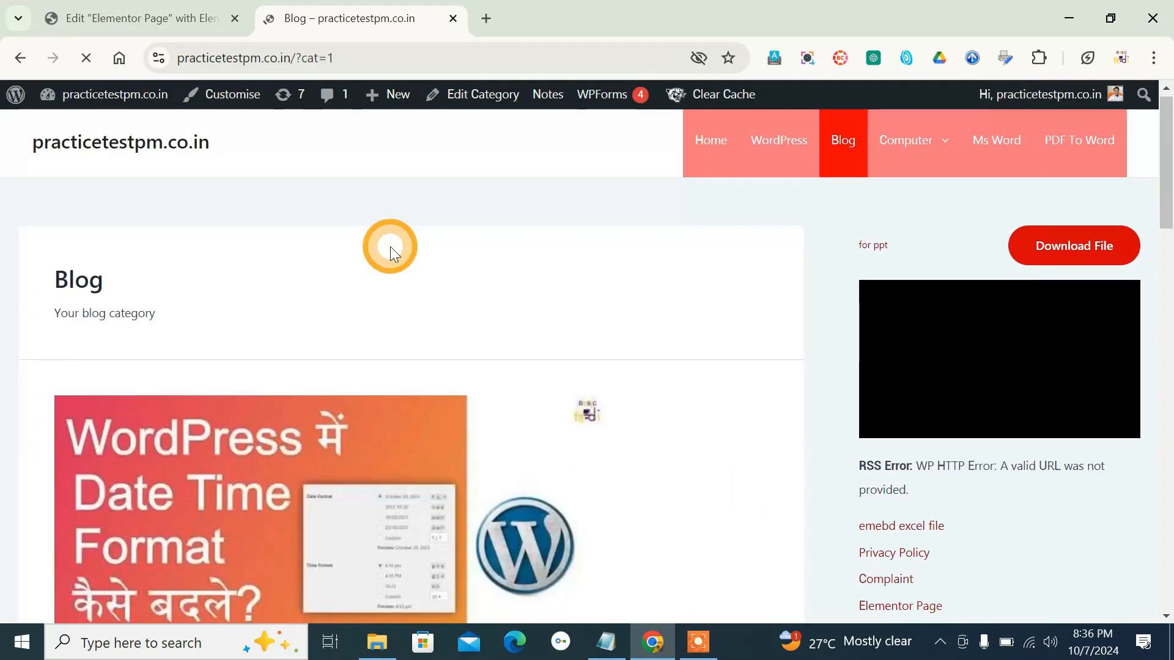
scroll(390, 245, down, 15)
scroll(387, 254, up, 15)
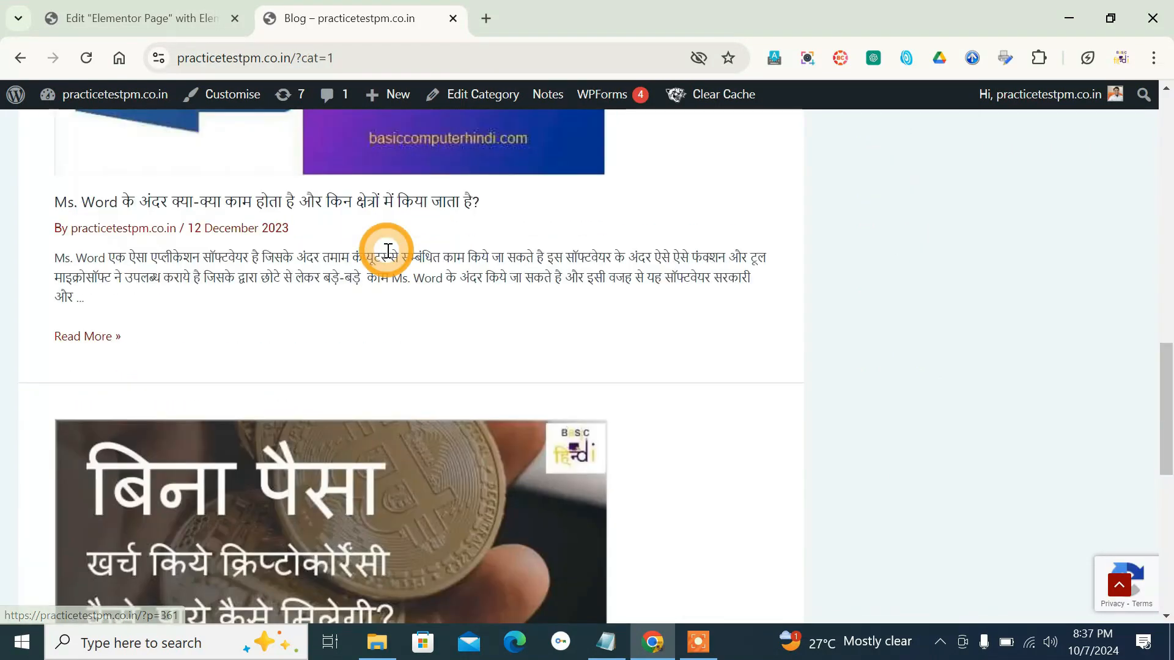
click(113, 8)
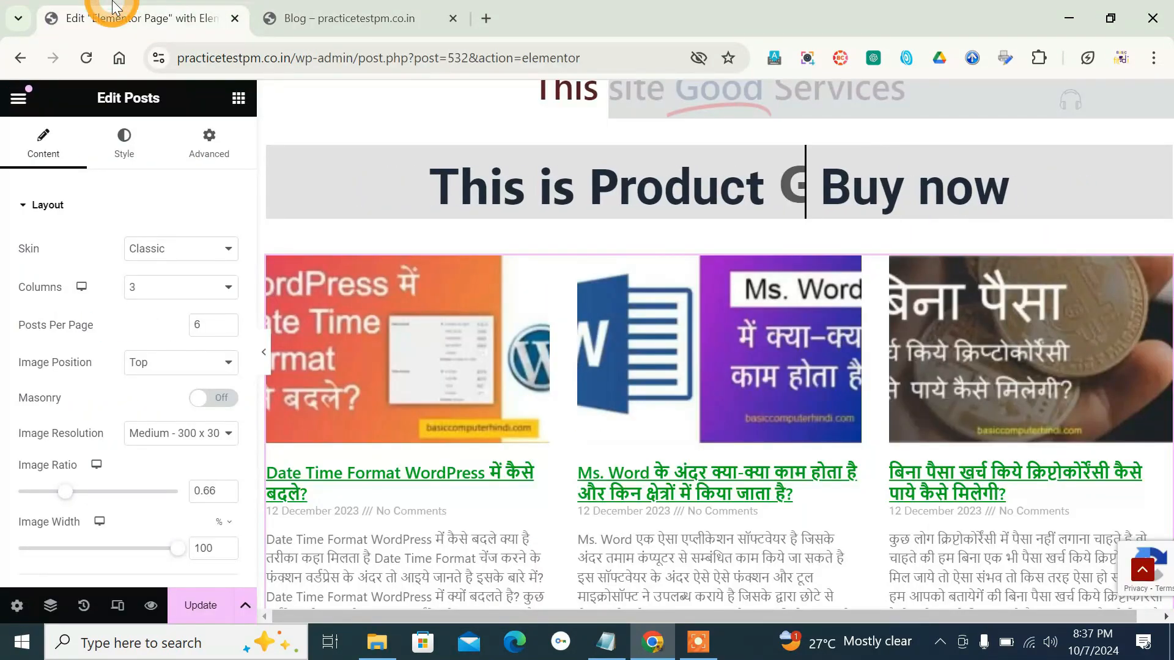
- Examine the inserted posts and the Posts widget's layout options, from skin and columns to meta data and read more
scroll(477, 342, up, 2)
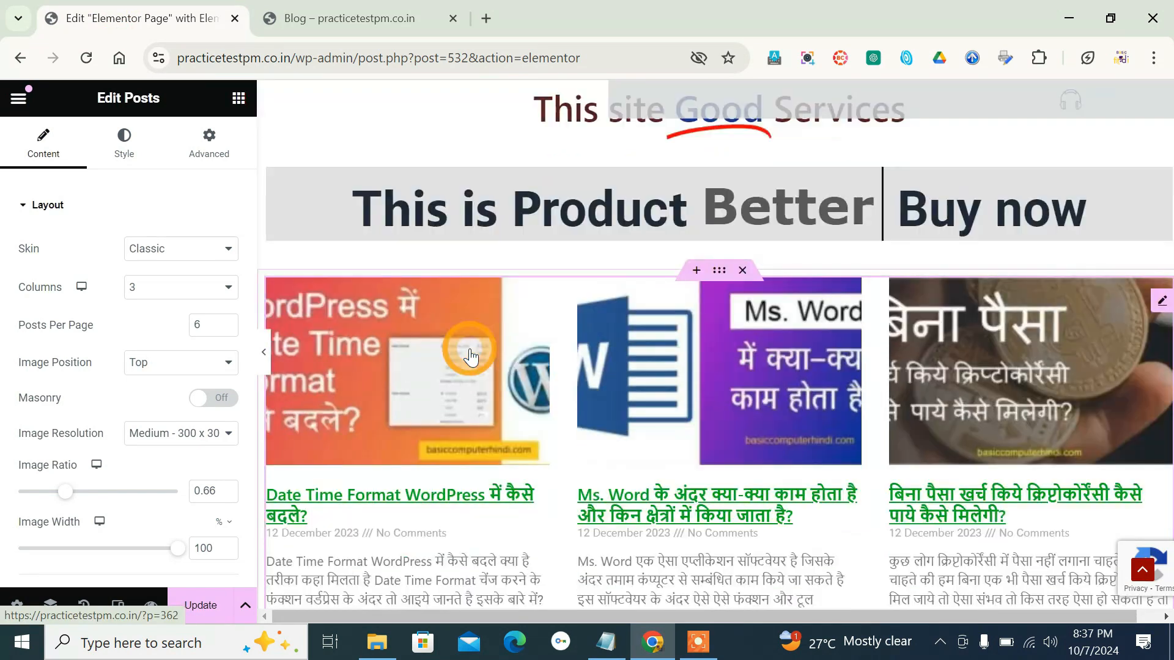
scroll(470, 356, down, 2)
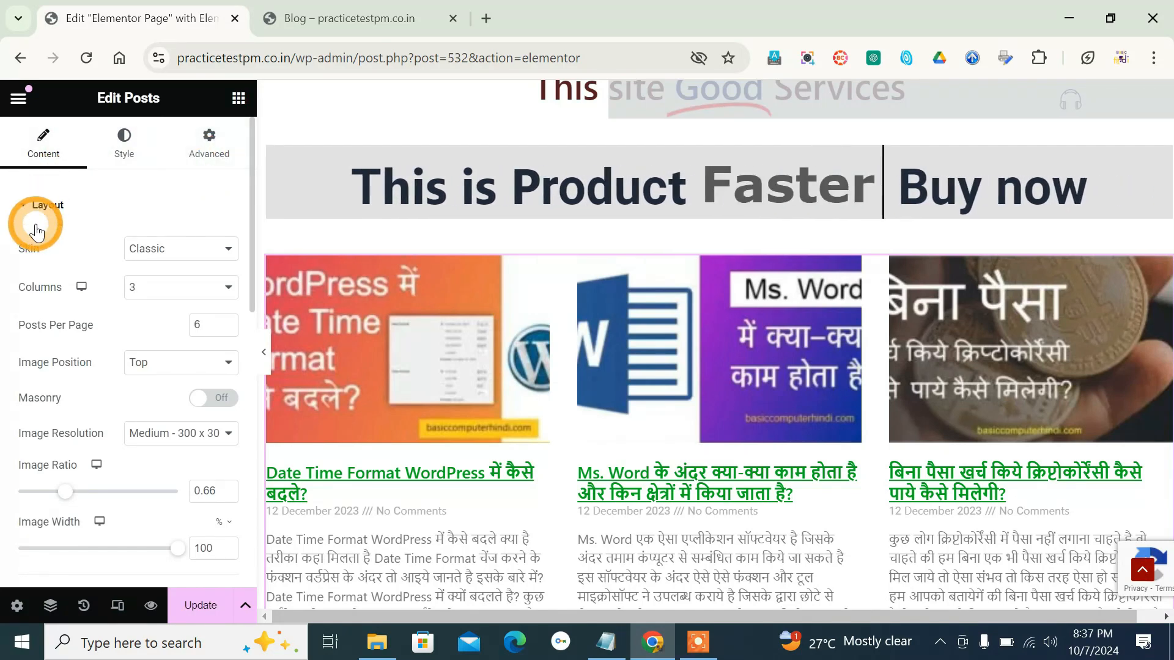
scroll(6, 299, down, 2)
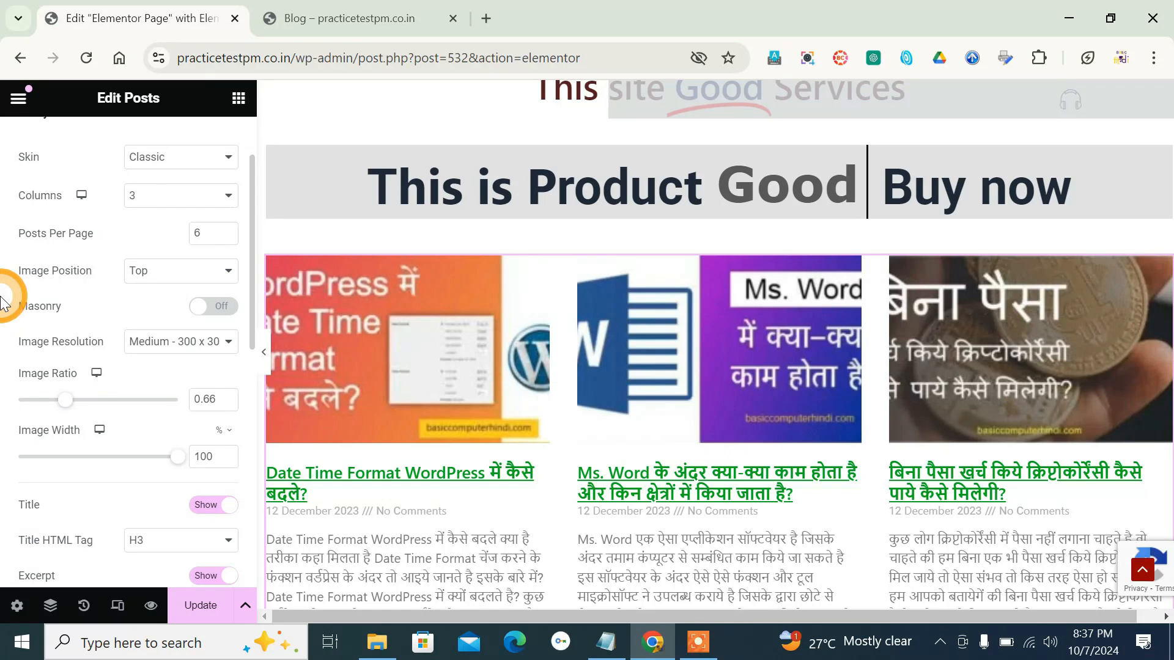
scroll(7, 299, down, 2)
scroll(4, 300, down, 5)
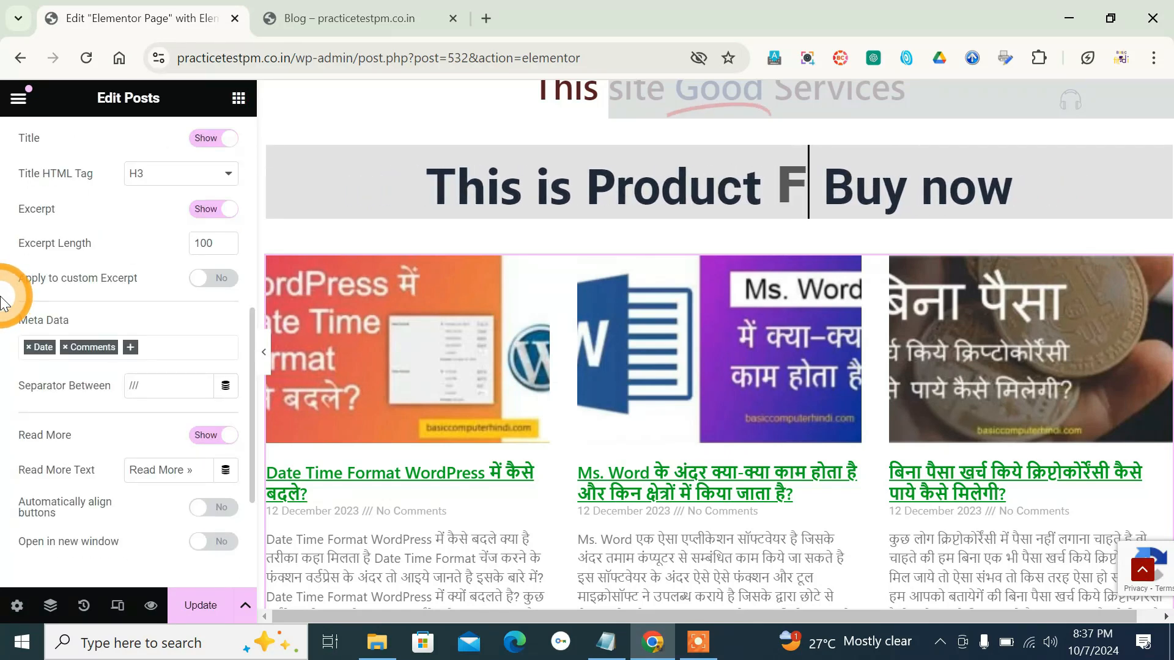
scroll(5, 300, up, 10)
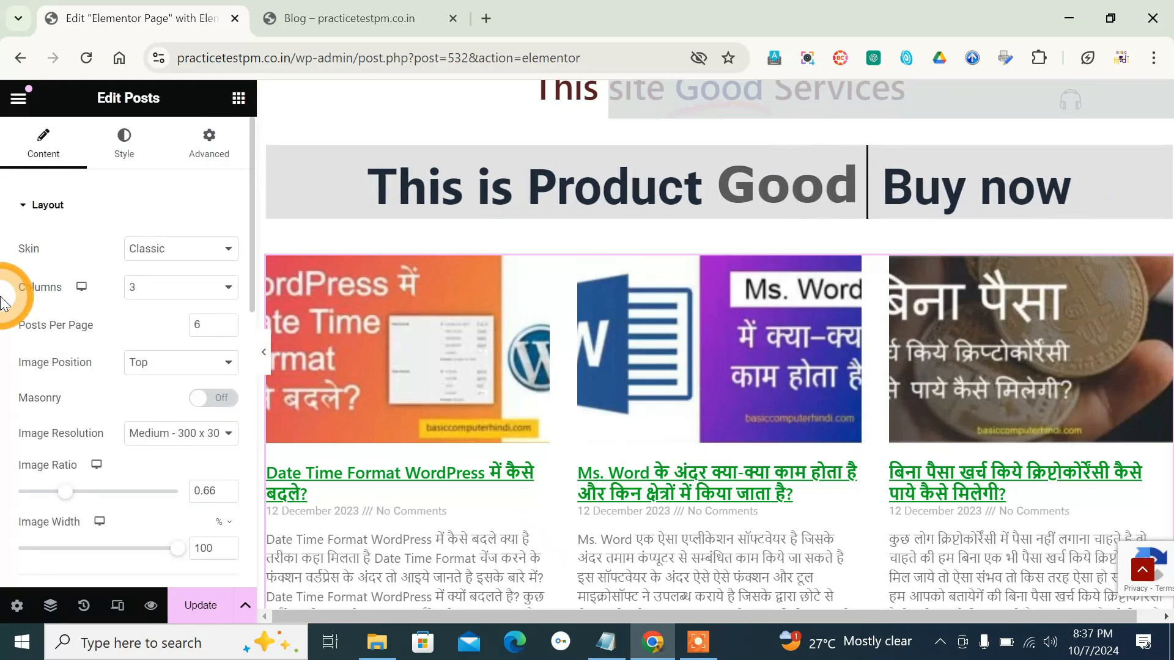
- Set the Posts widget's skin to Cards and review the card layout on the page
click(177, 251)
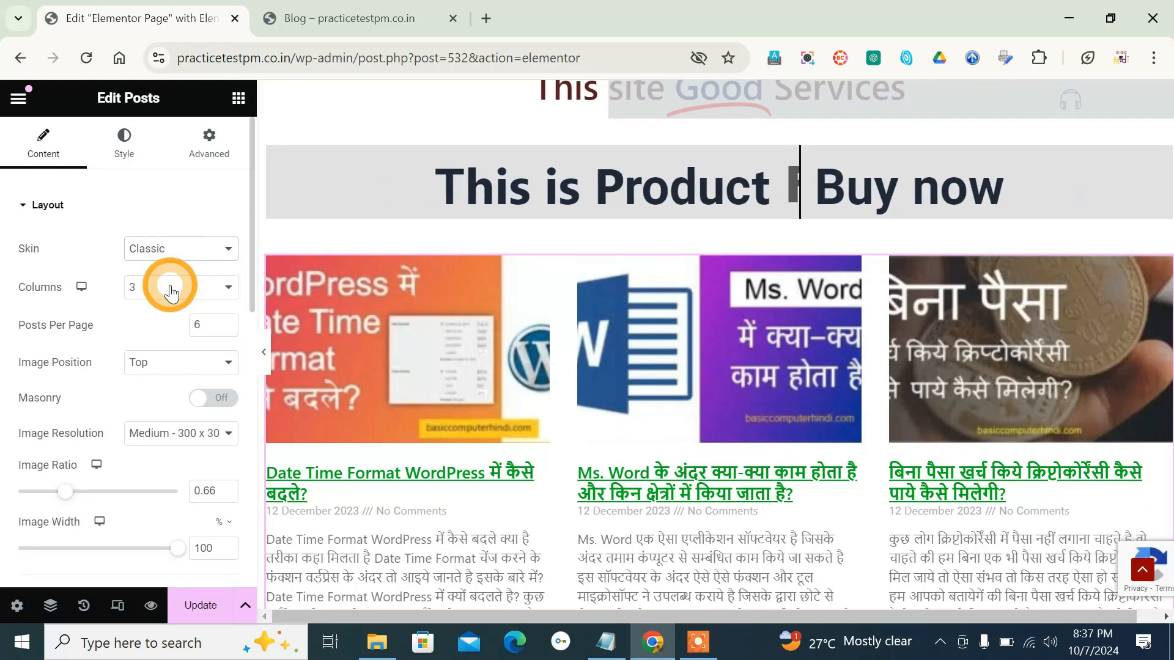
click(171, 288)
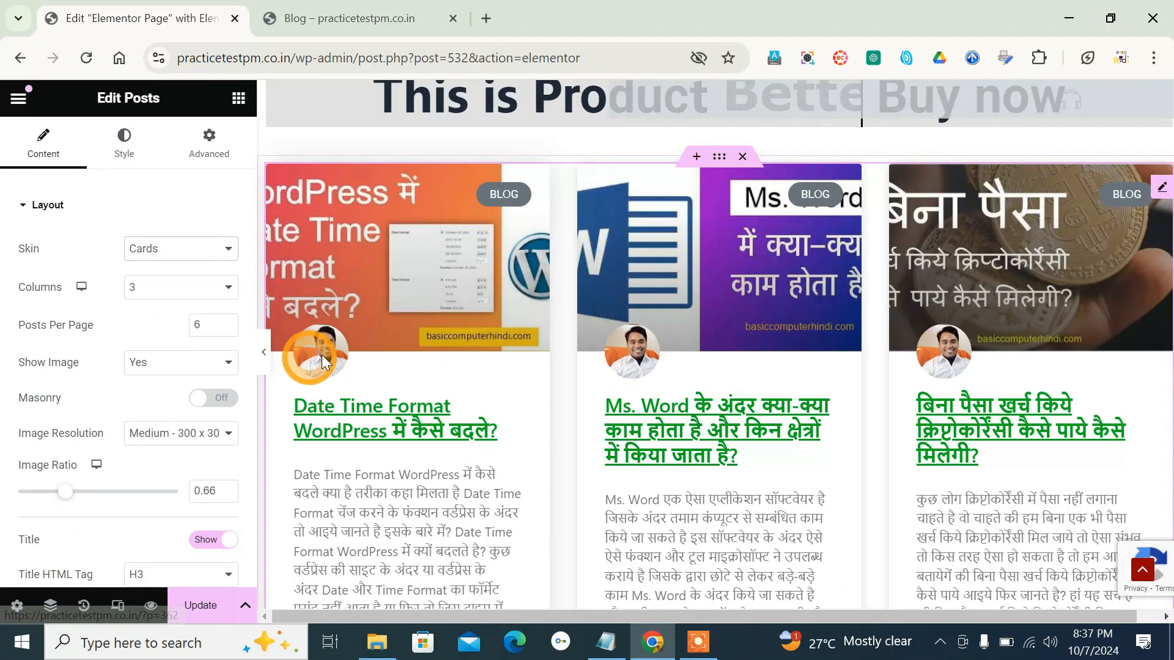
scroll(471, 356, down, 5)
scroll(471, 356, up, 5)
scroll(475, 351, down, 9)
scroll(474, 351, up, 4)
scroll(475, 350, down, 3)
scroll(475, 351, up, 10)
scroll(475, 351, up, 5)
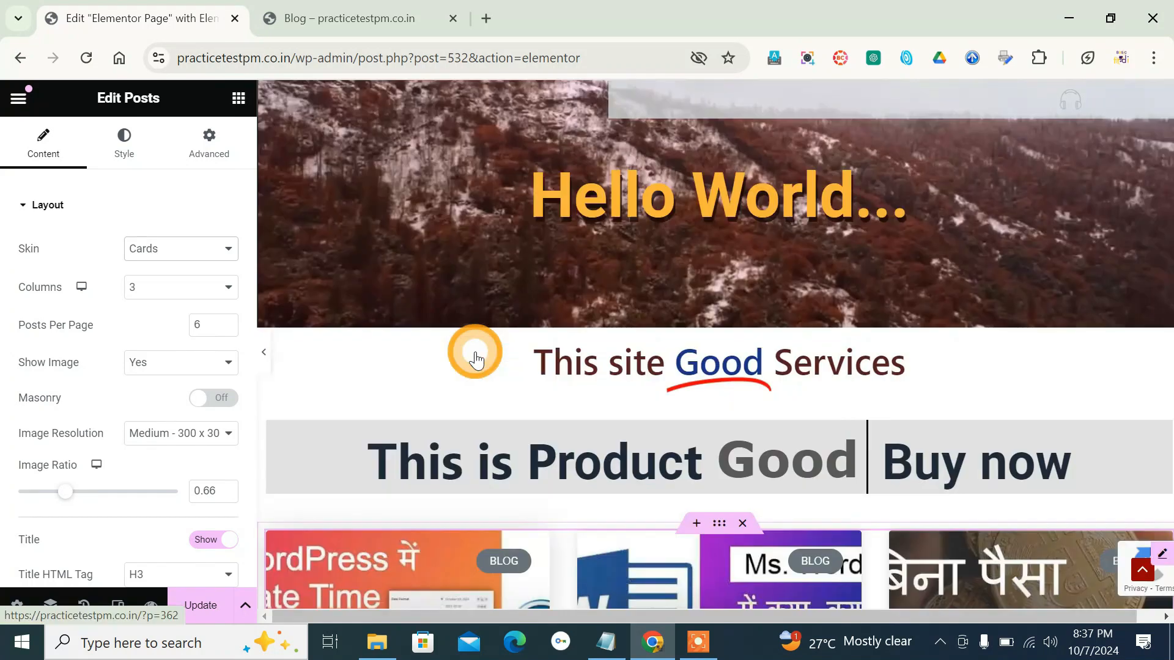
scroll(472, 349, down, 3)
- Set the Posts widget's skin to Full Content and look through the full posts on the page
click(187, 247)
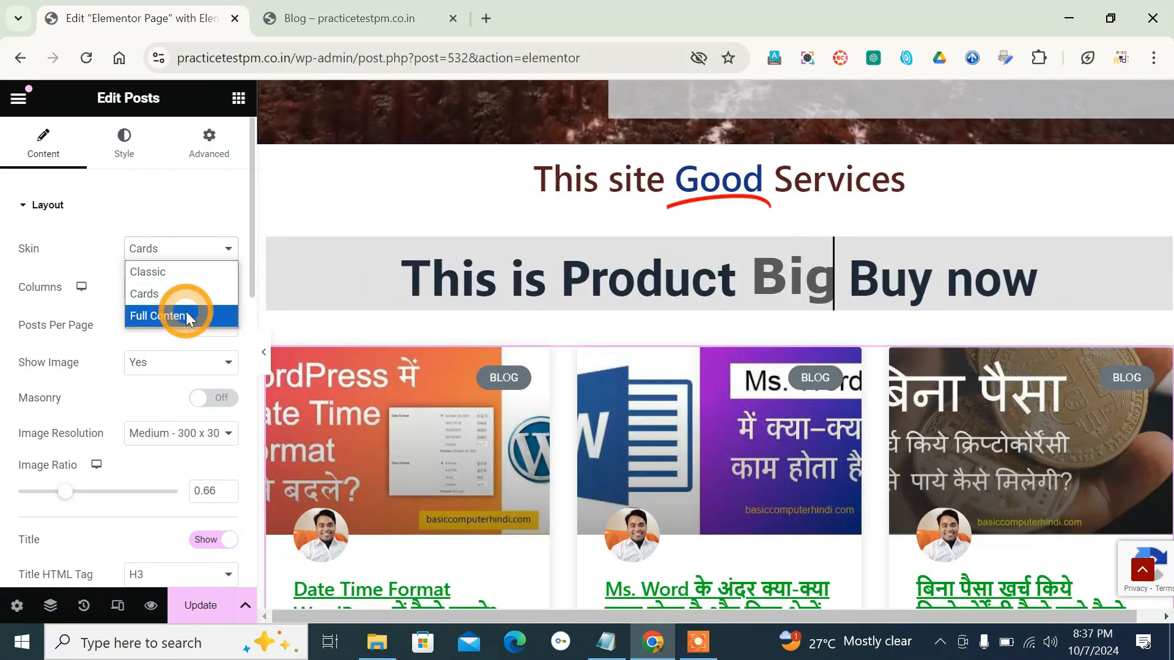
click(186, 310)
scroll(476, 421, down, 1)
scroll(476, 422, down, 3)
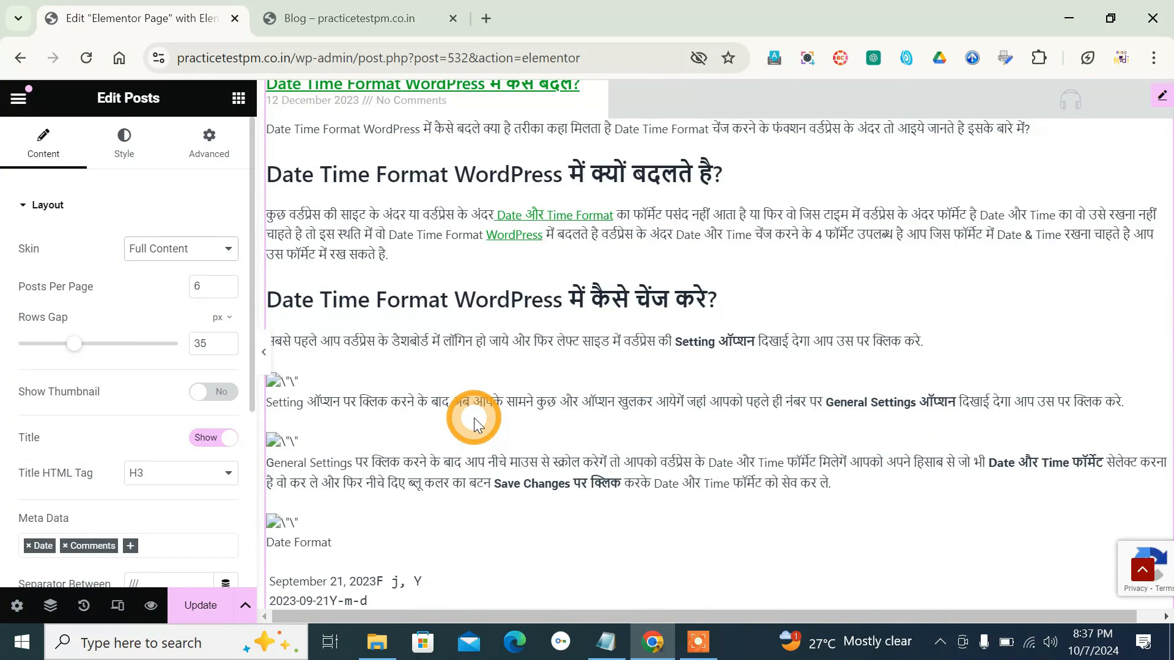
scroll(476, 422, down, 9)
scroll(474, 417, down, 15)
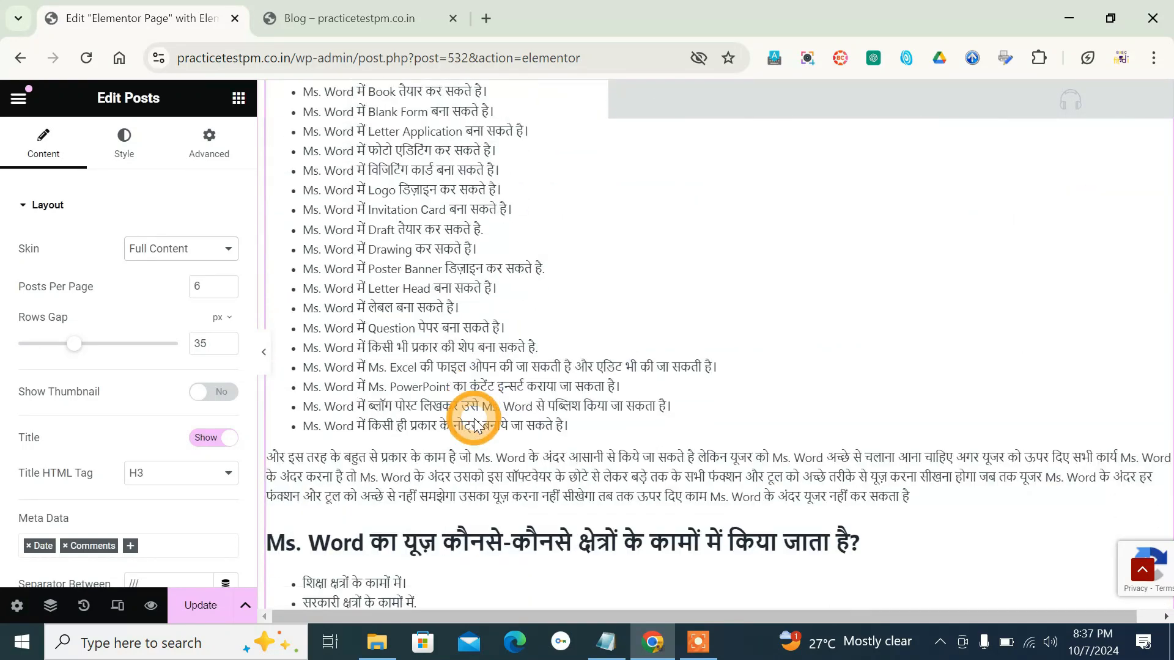
- Set the Posts widget's skin back to Classic
scroll(474, 419, up, 12)
scroll(475, 418, up, 15)
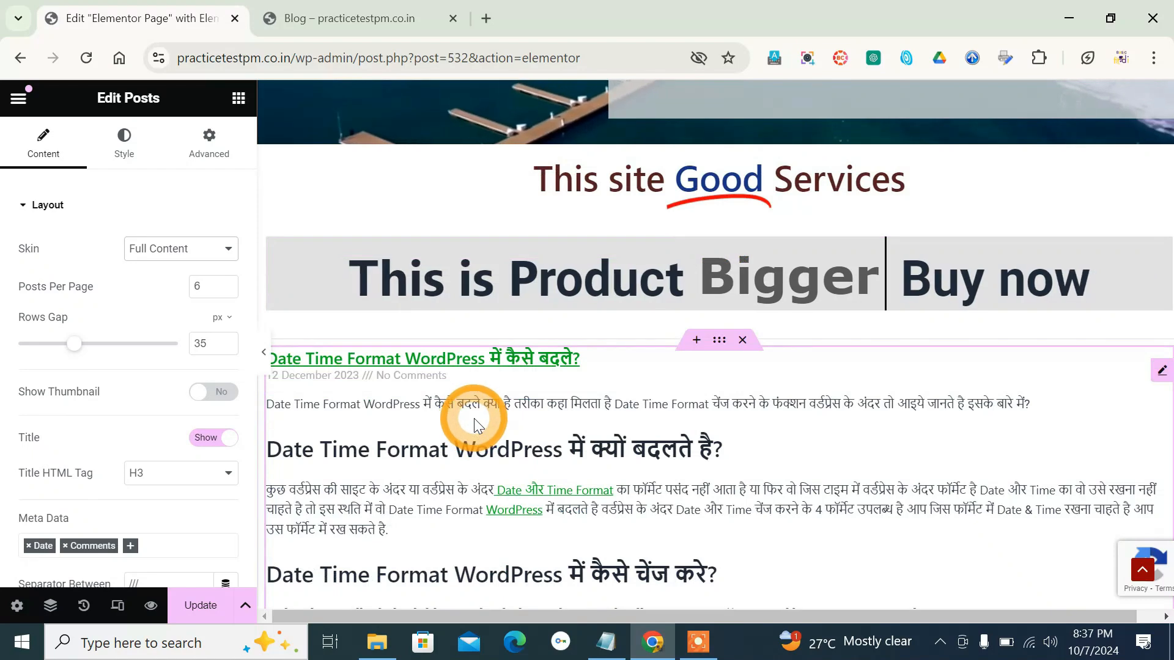
click(228, 255)
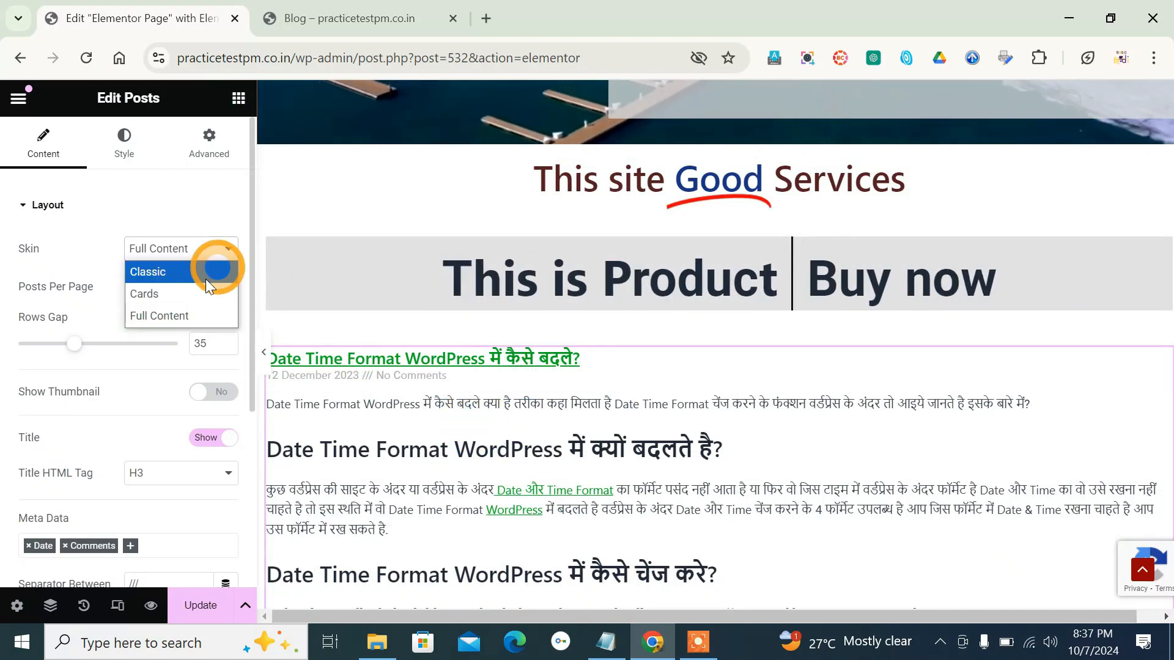
click(168, 278)
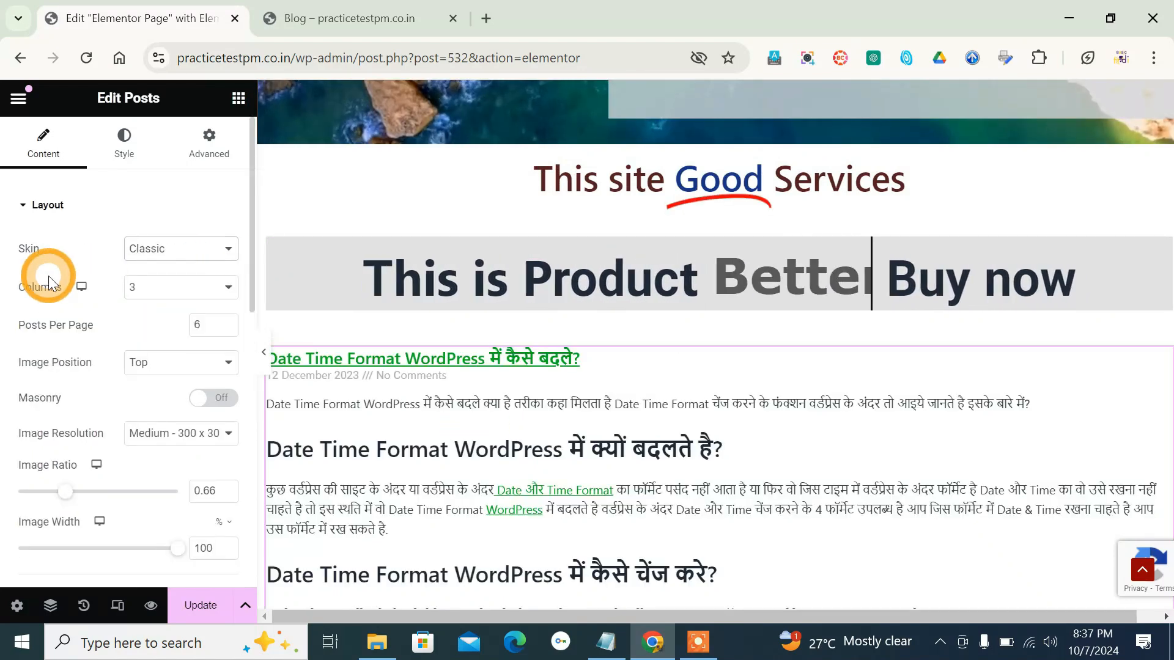
- Try the posts in 2 columns and in 1 column, and return the Columns setting to 3
click(186, 300)
click(171, 330)
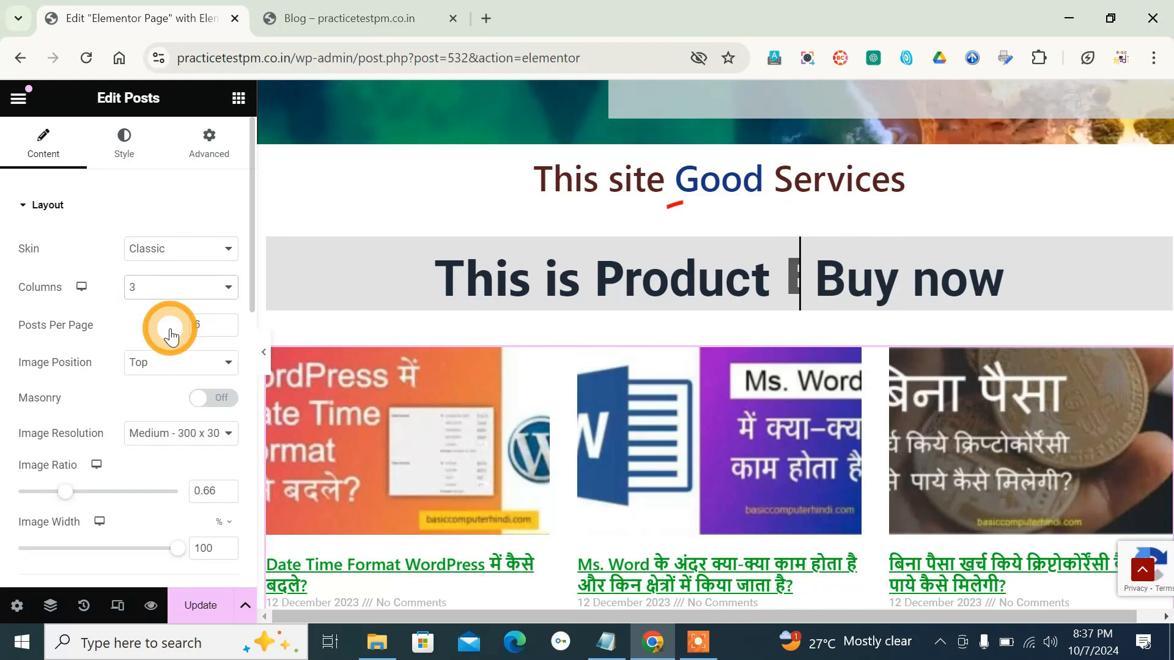
click(183, 301)
click(167, 311)
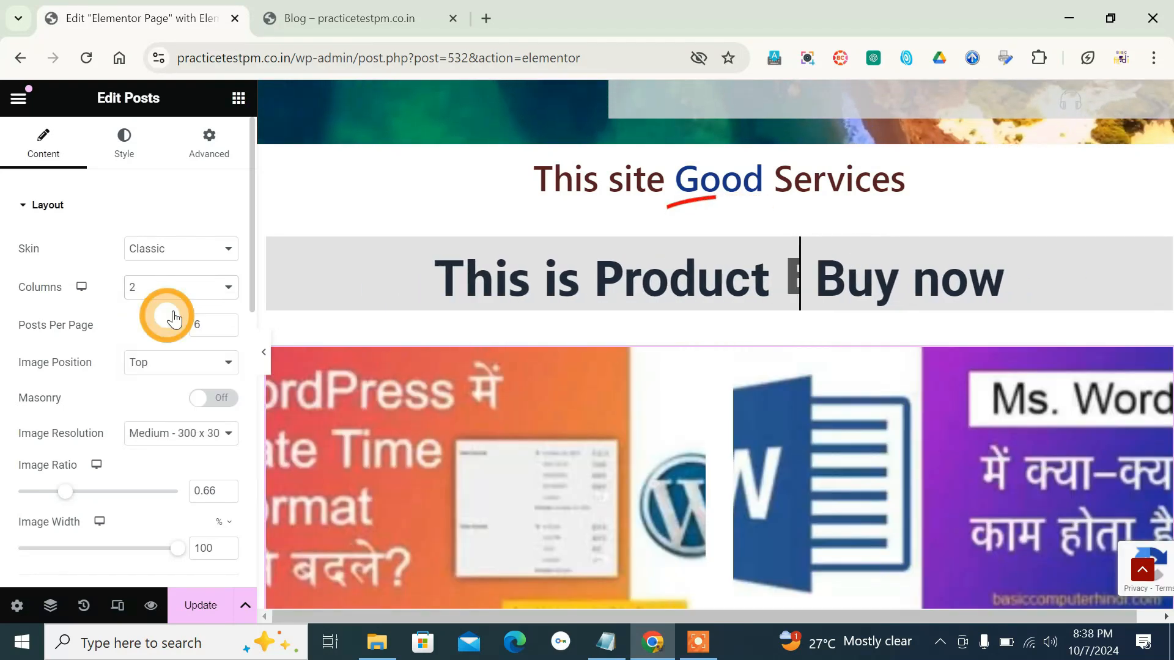
click(189, 293)
click(162, 353)
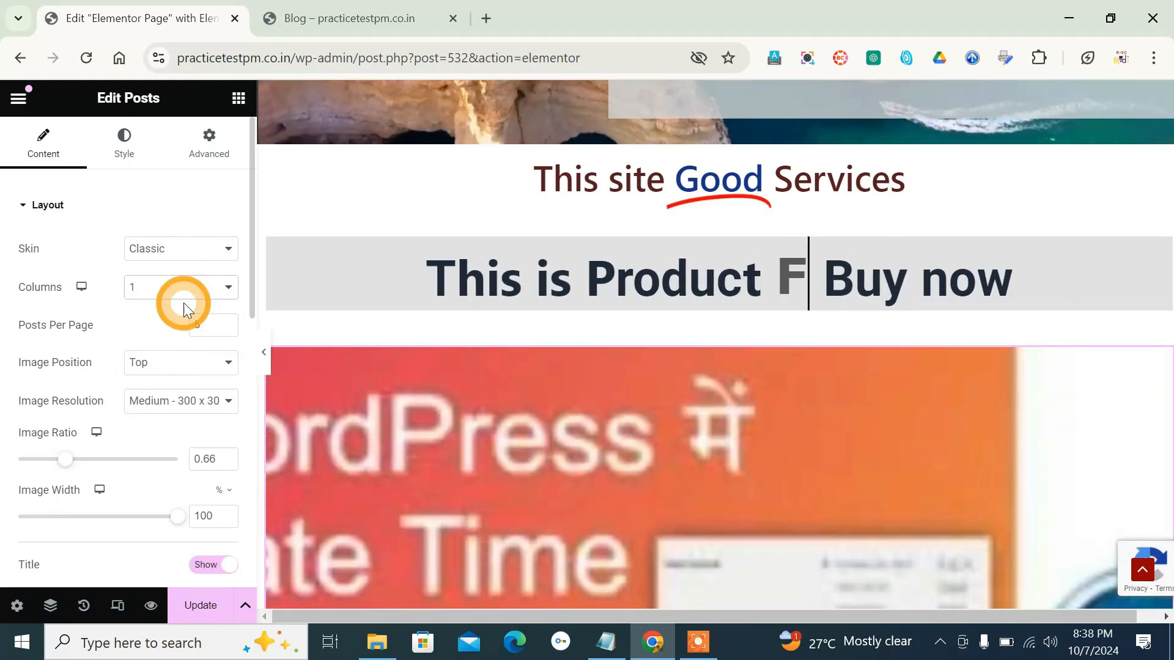
- Try a 4-column posts layout, look it over on the page, and restore 3 columns
click(182, 302)
click(175, 375)
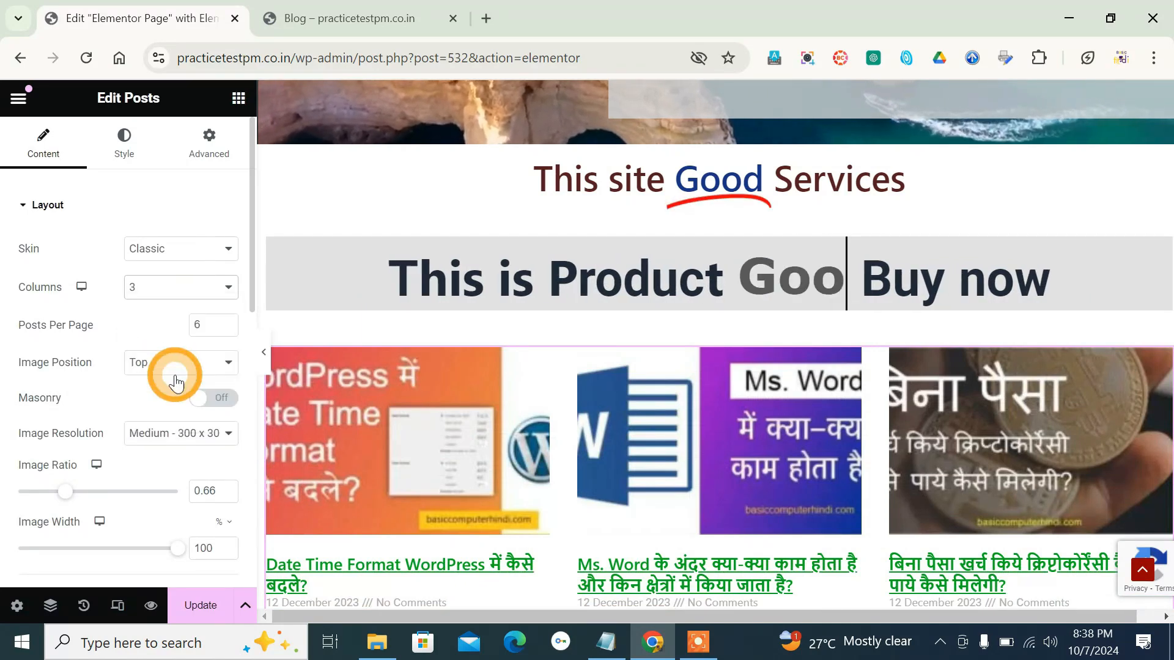
click(752, 469)
scroll(752, 469, down, 2)
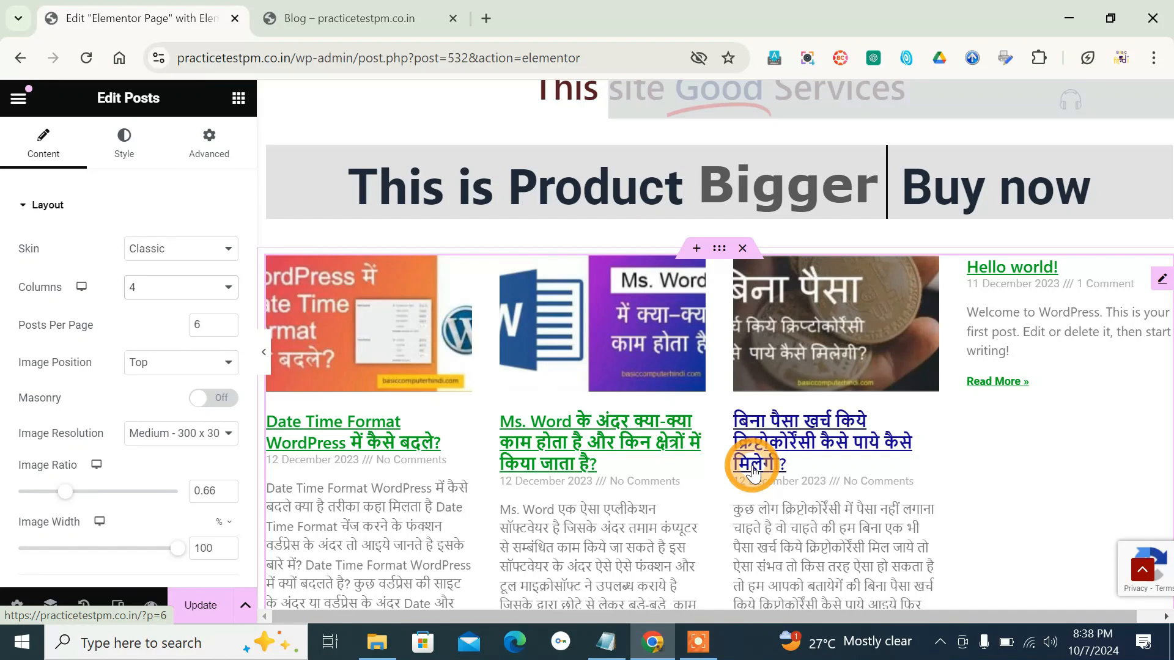
click(179, 286)
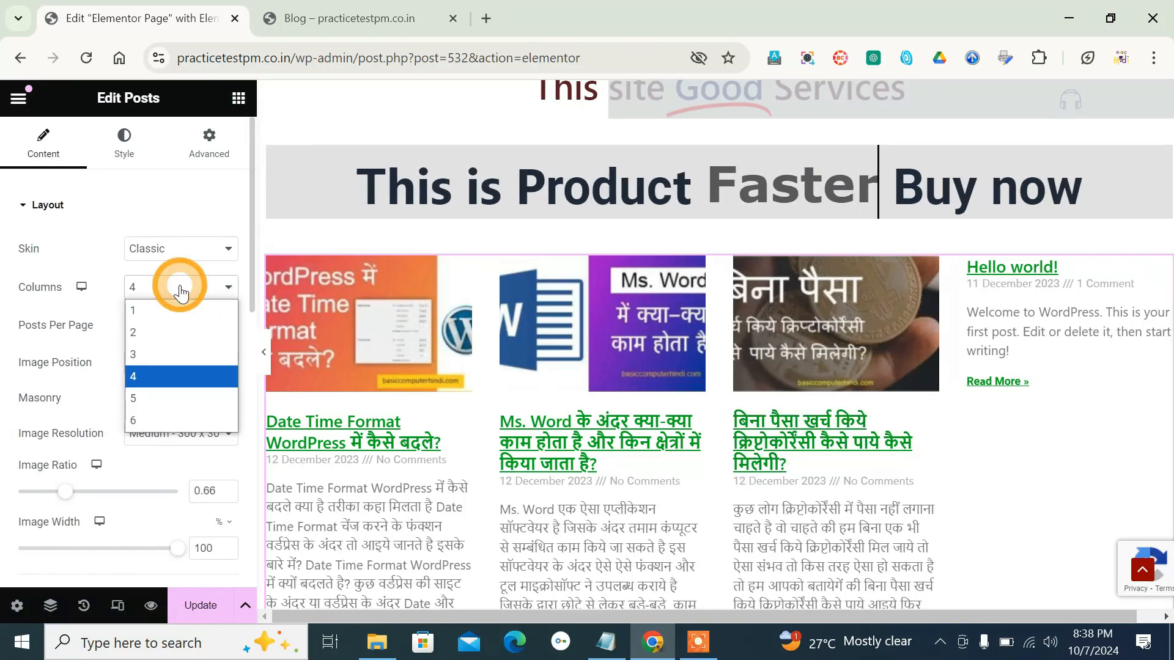
click(180, 348)
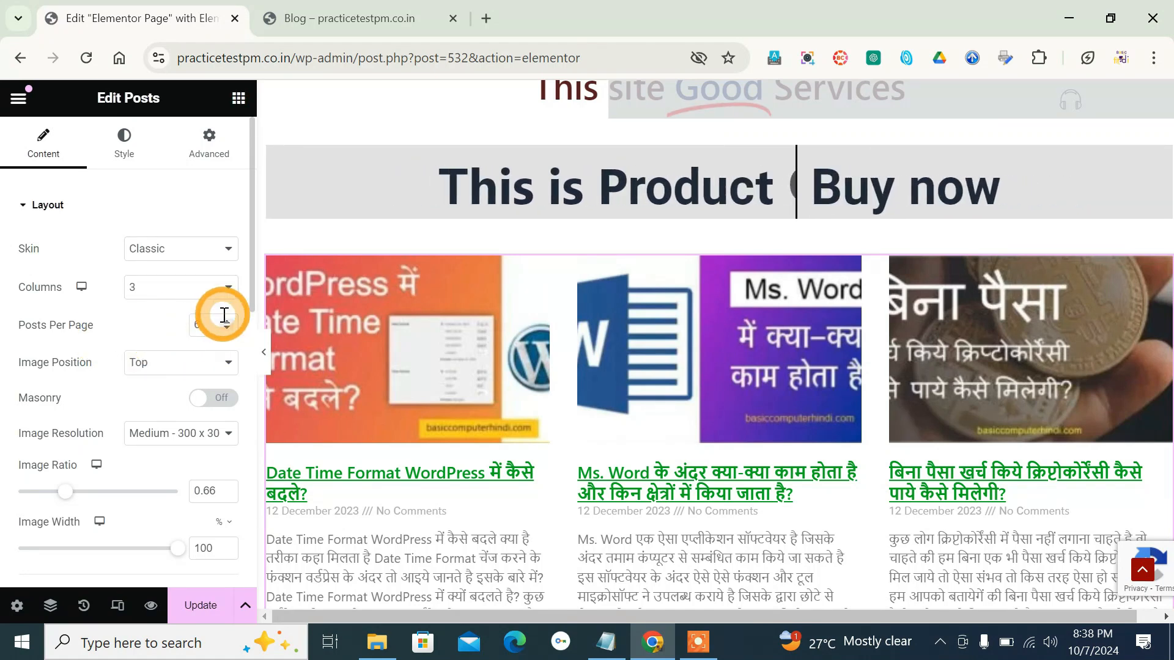
- Try 2 posts per page and settle on 3 posts per page for the Posts widget
drag(207, 324, 174, 327)
text(2)
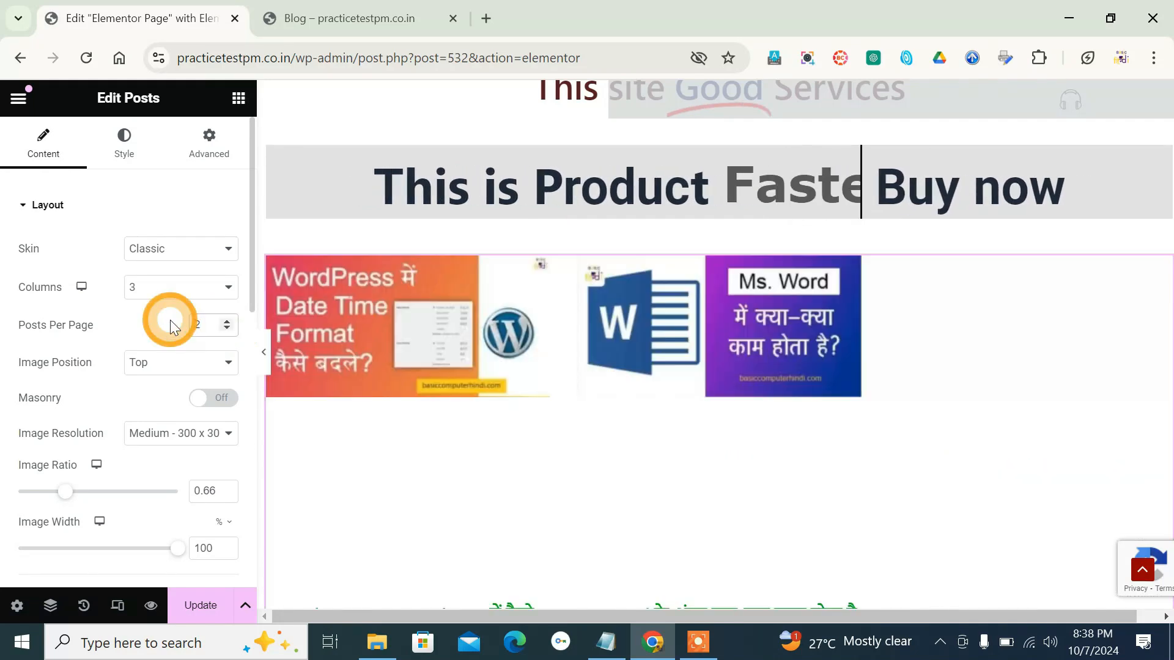
drag(202, 325, 188, 326)
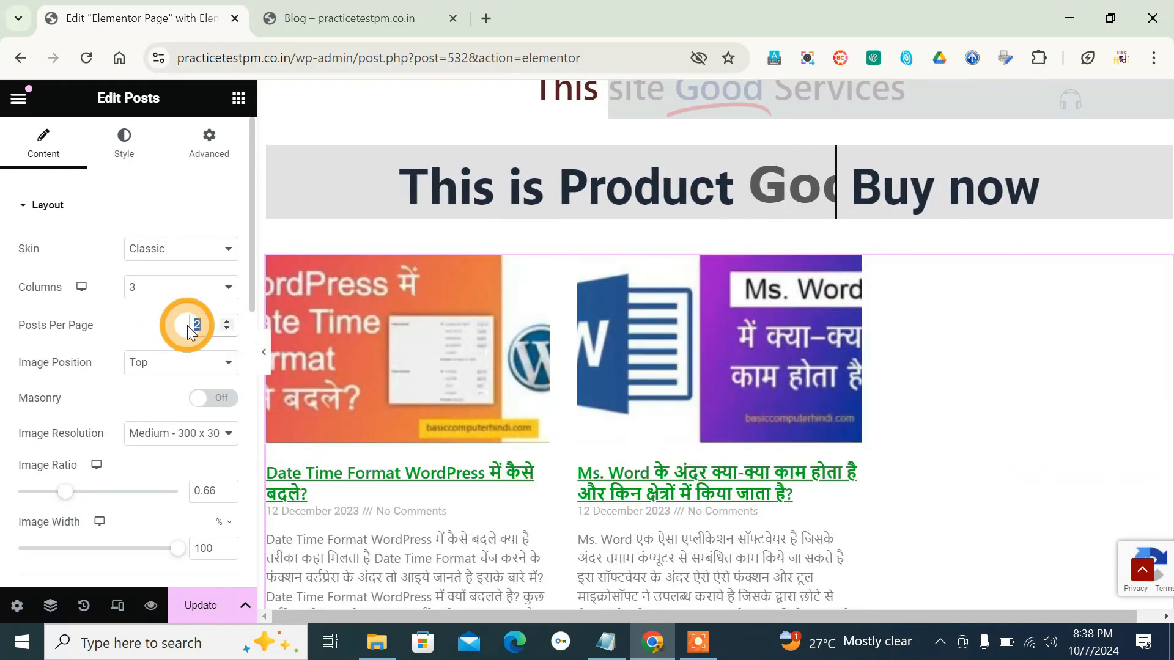
text(3)
scroll(367, 353, down, 1)
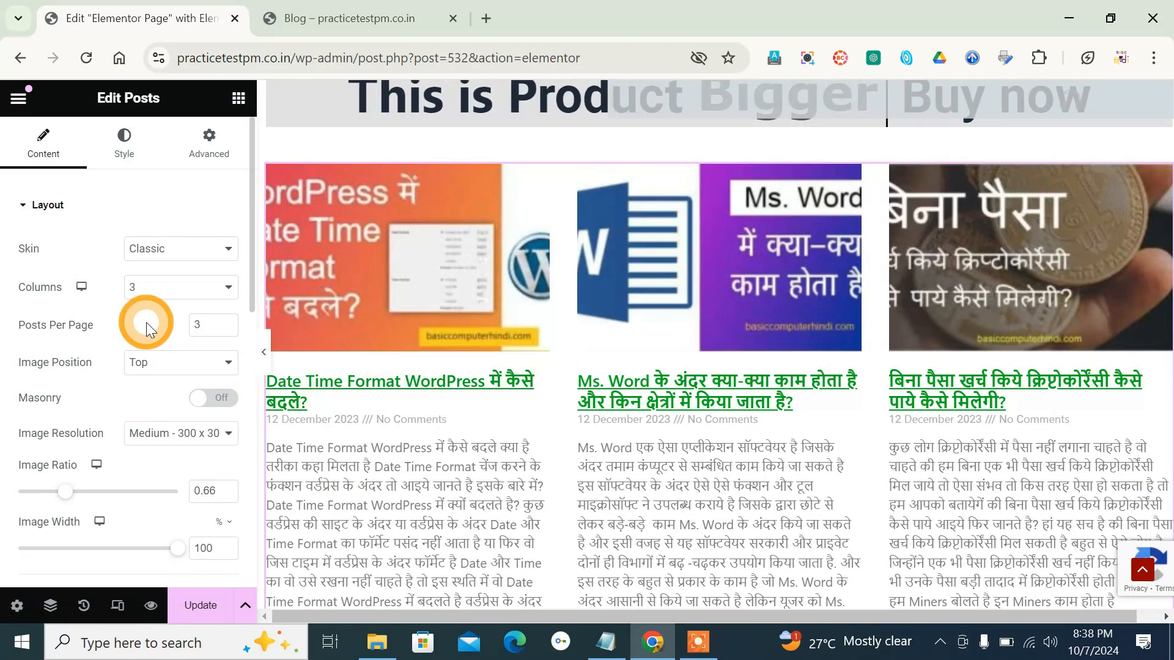
- Try the Left, Right and None image positions for the posts and restore the Top position
click(170, 367)
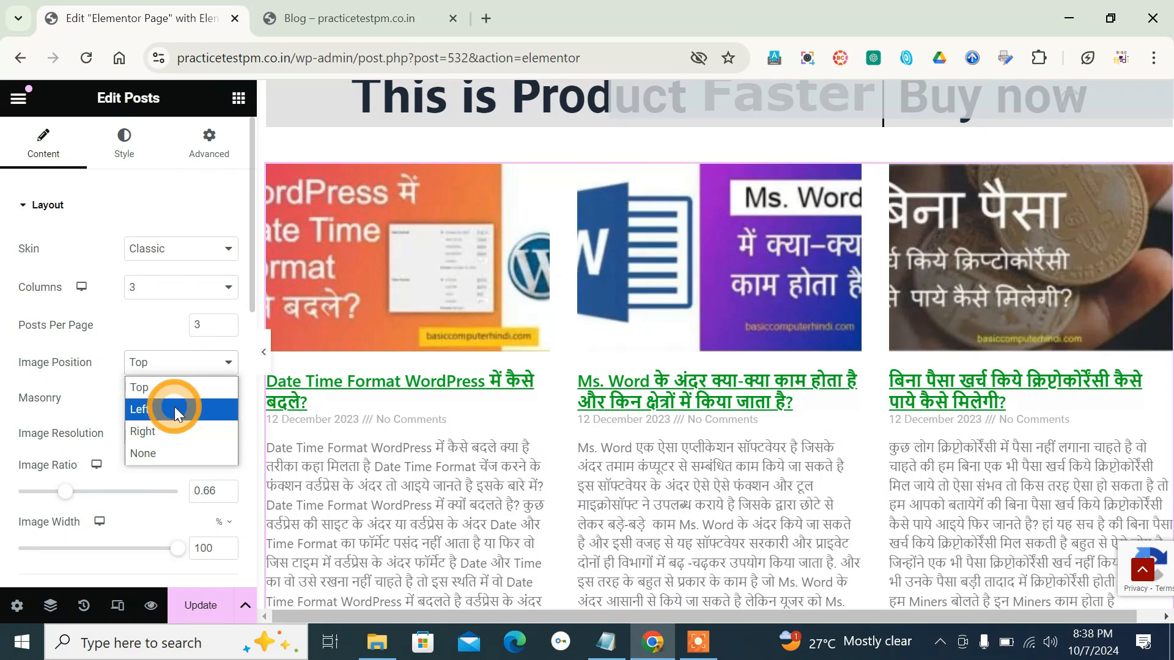
click(174, 408)
click(183, 366)
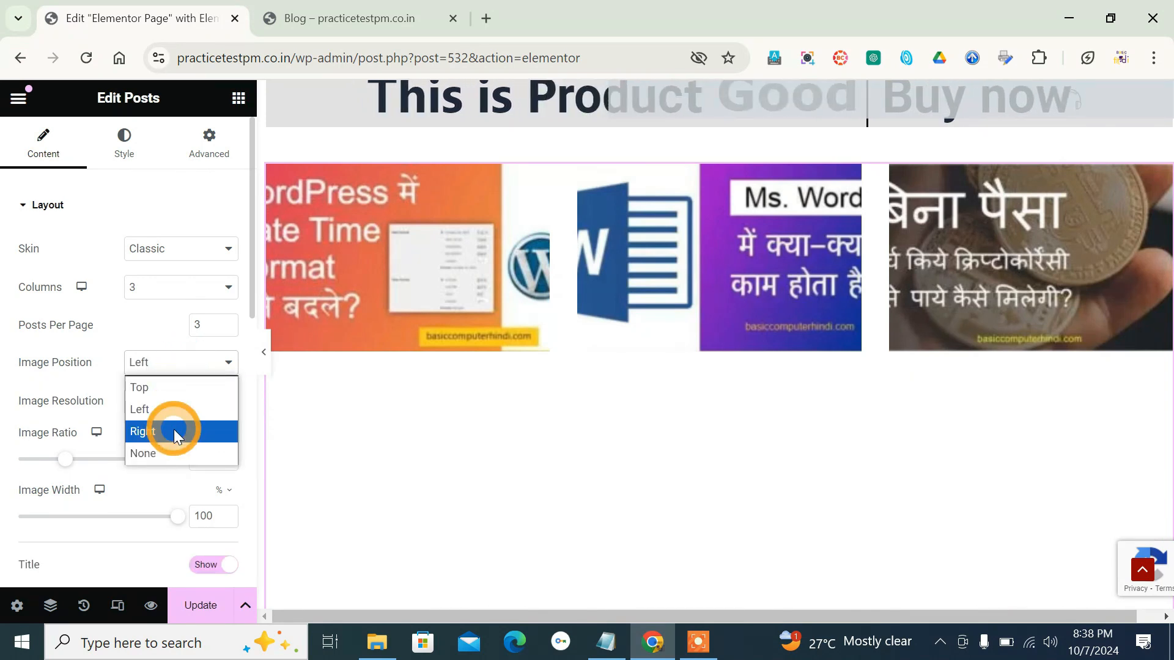
click(173, 427)
click(183, 365)
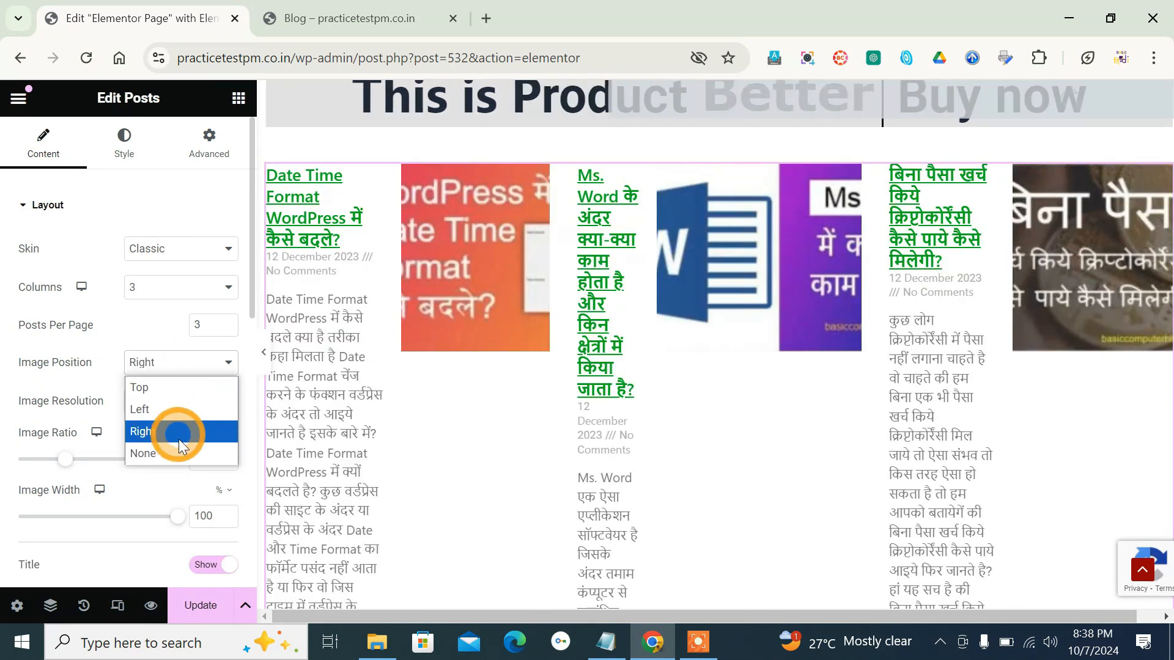
click(179, 451)
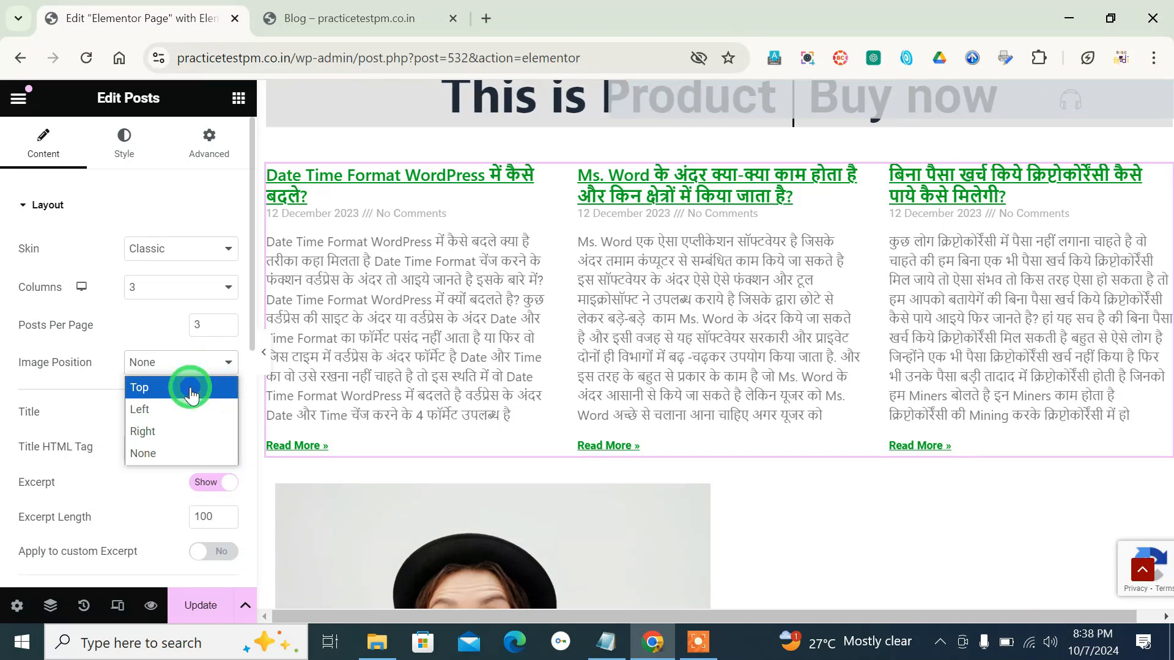
click(189, 386)
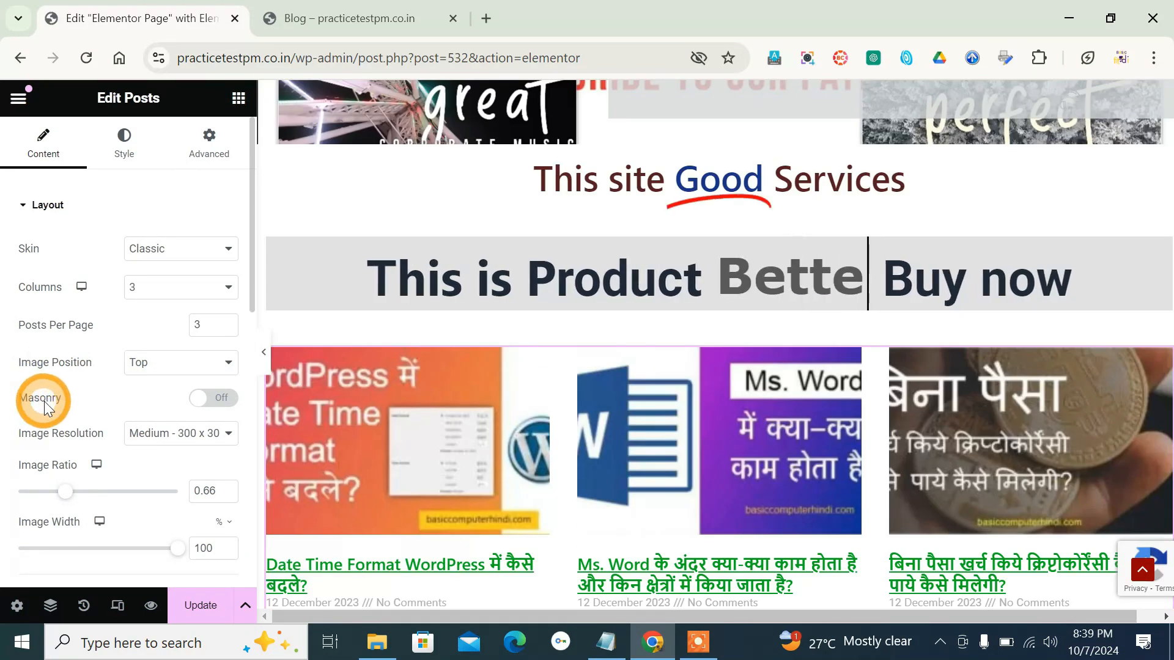
- Enable Masonry for the Posts widget, comparing the post images with the option on and off
scroll(623, 376, down, 3)
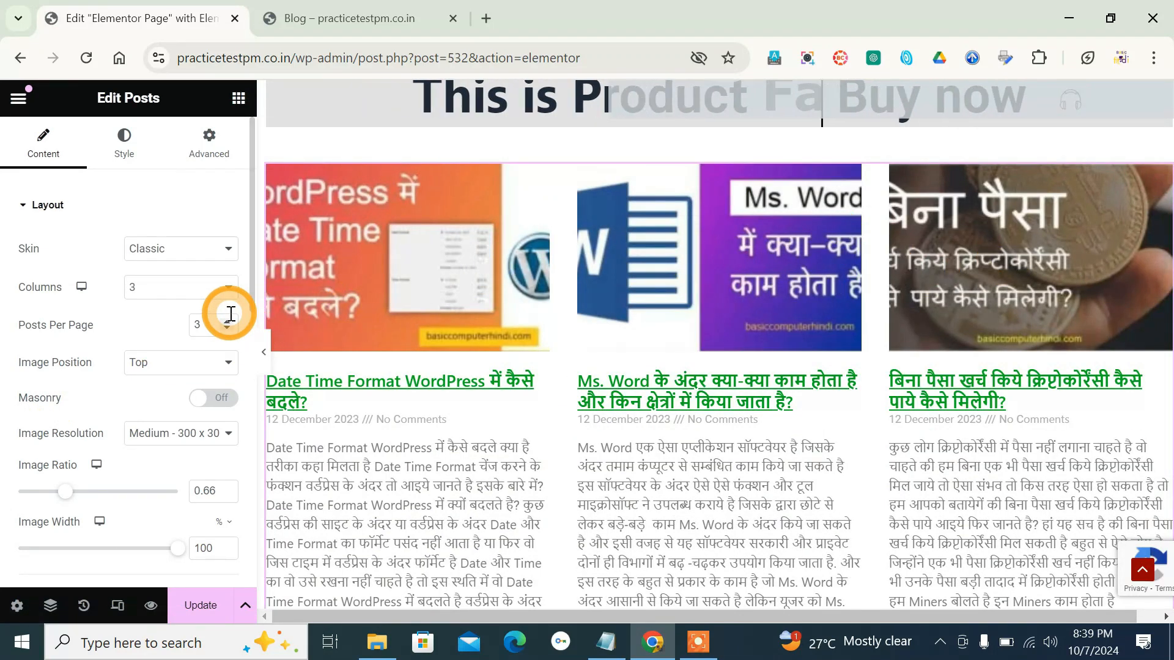
click(216, 398)
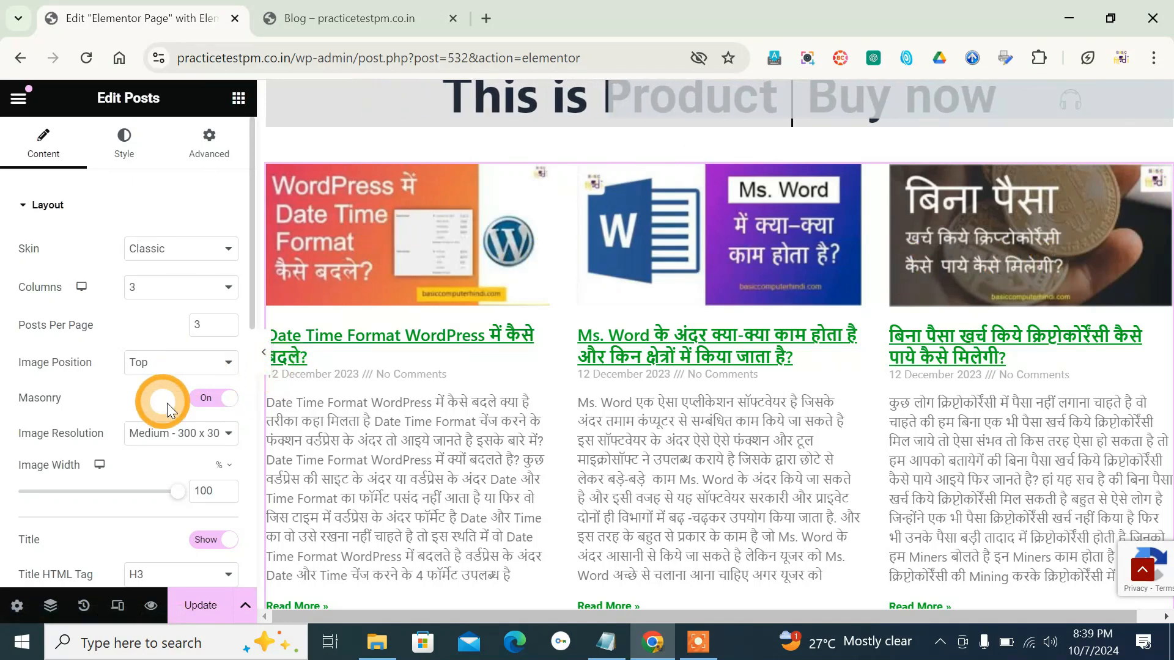
click(202, 401)
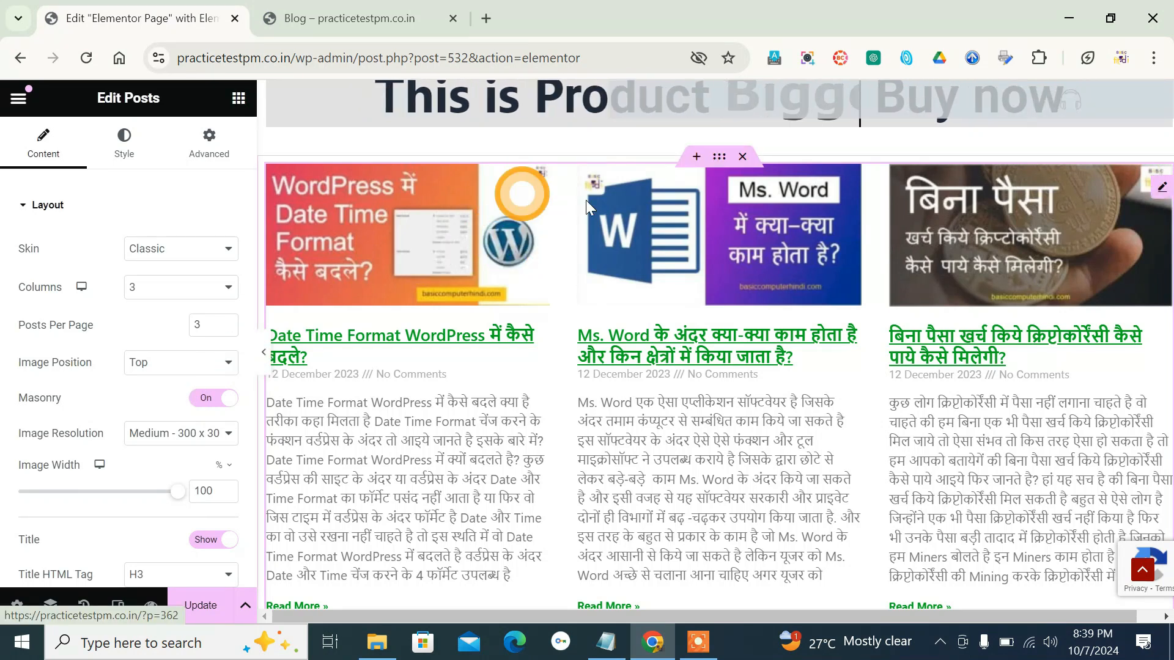
click(174, 363)
click(202, 401)
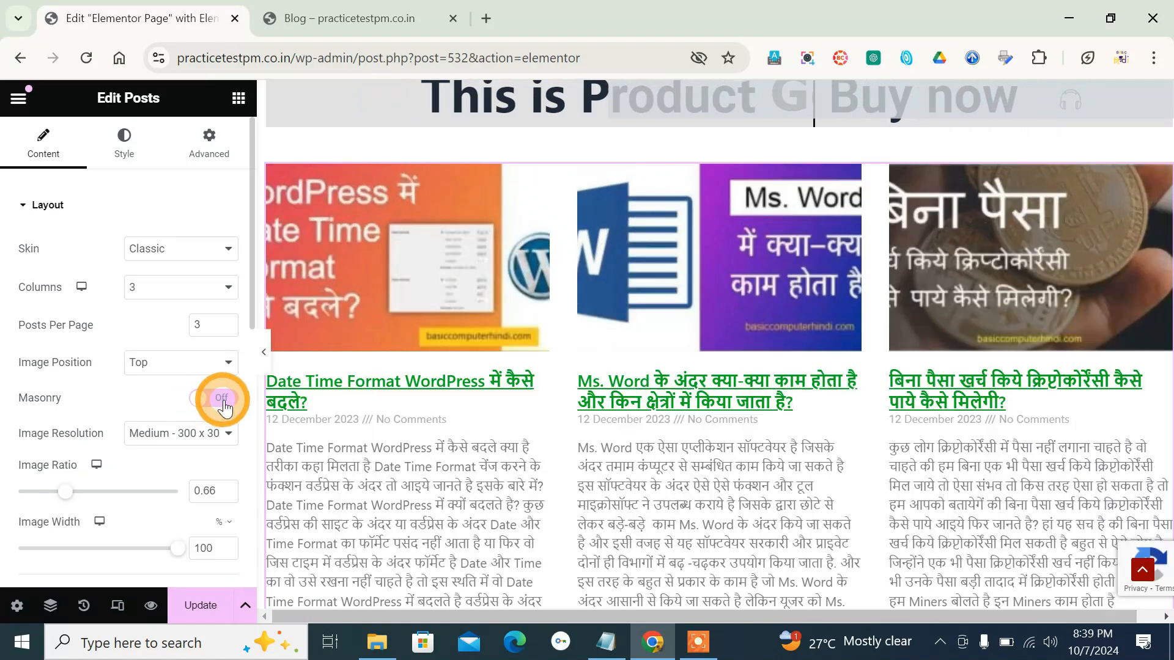
click(225, 401)
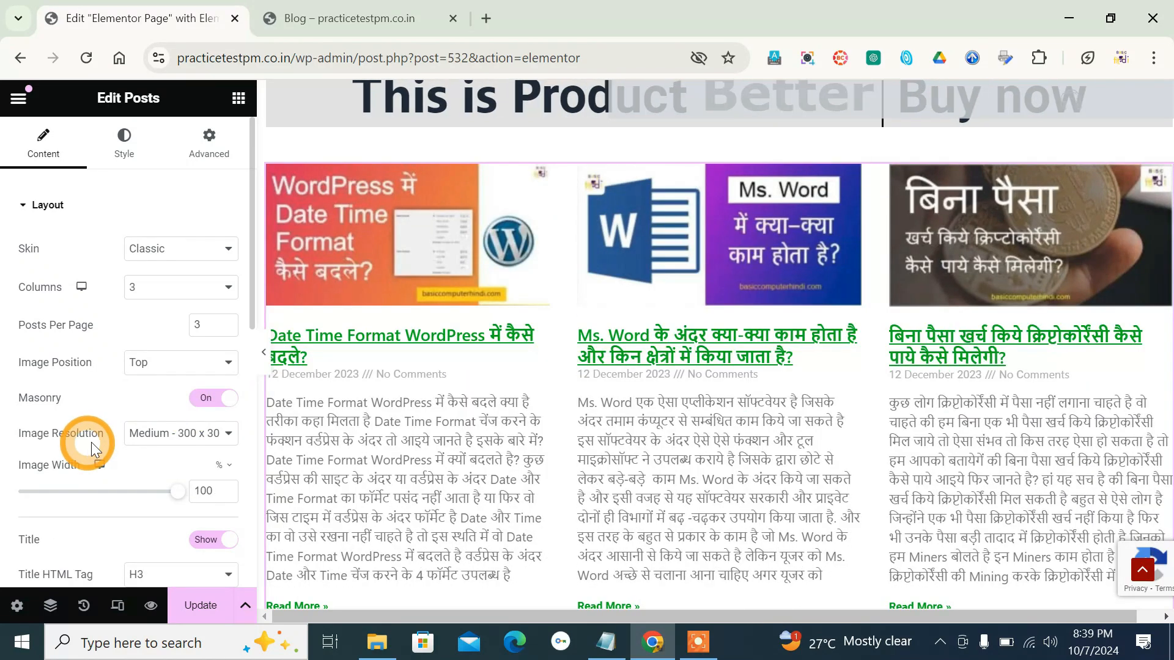
- Examine the Image Resolution sizes available for the post images and leave the selection as it is
click(167, 440)
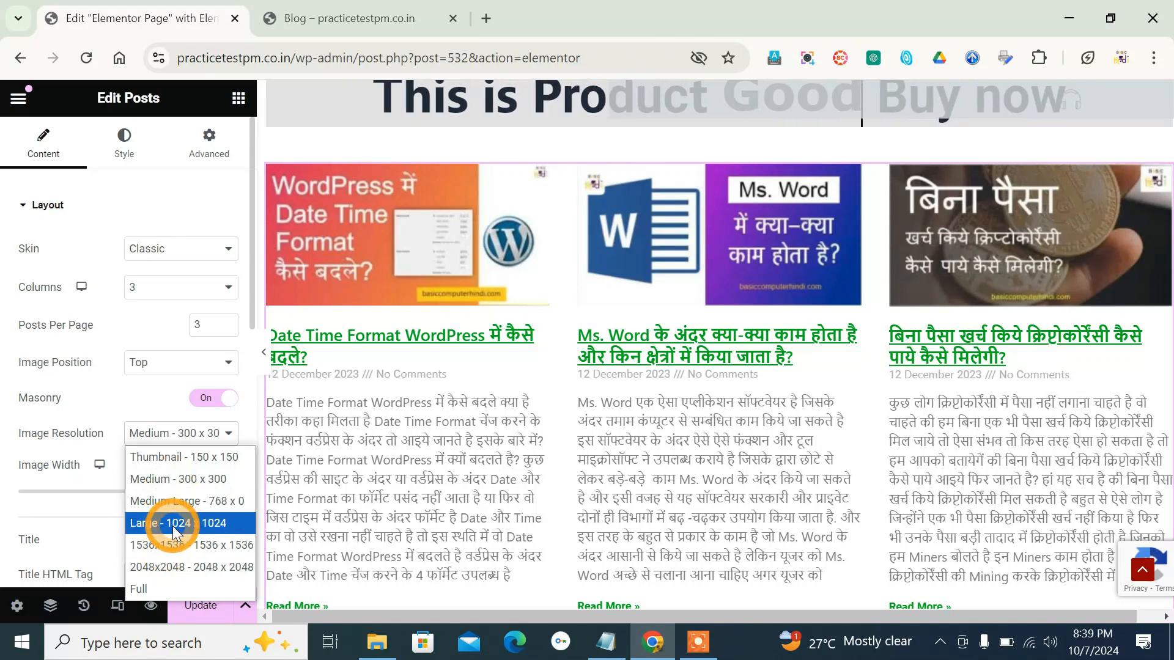
click(89, 402)
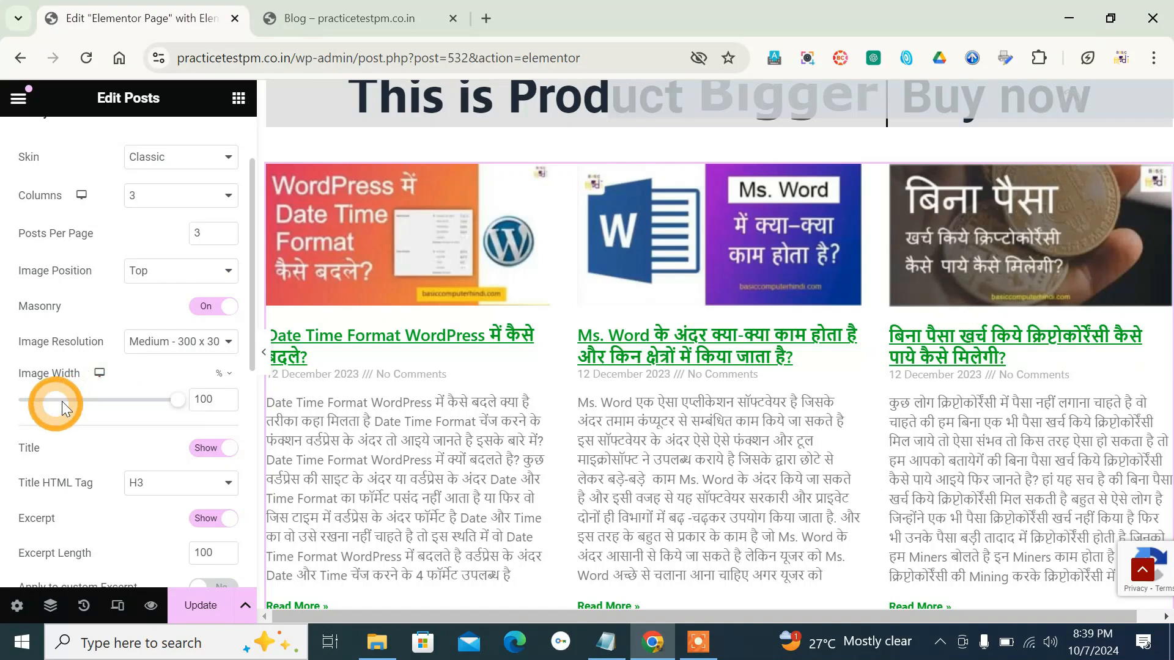
scroll(441, 416, down, 2)
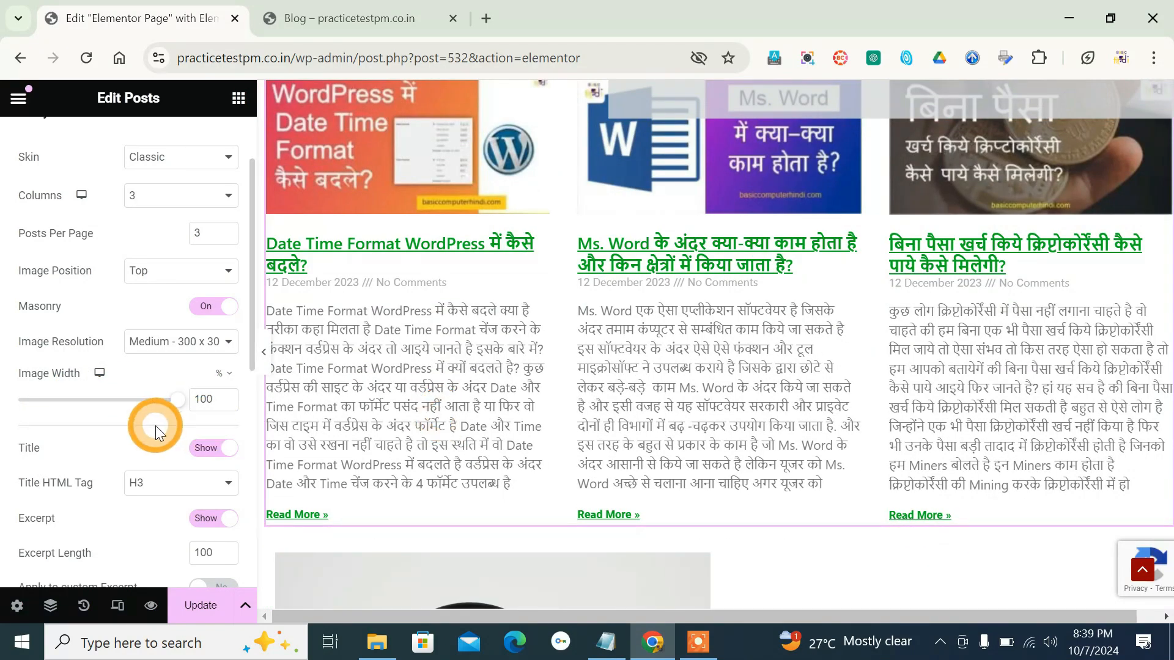
- Hide the post titles and show them again
scroll(155, 425, down, 2)
click(214, 358)
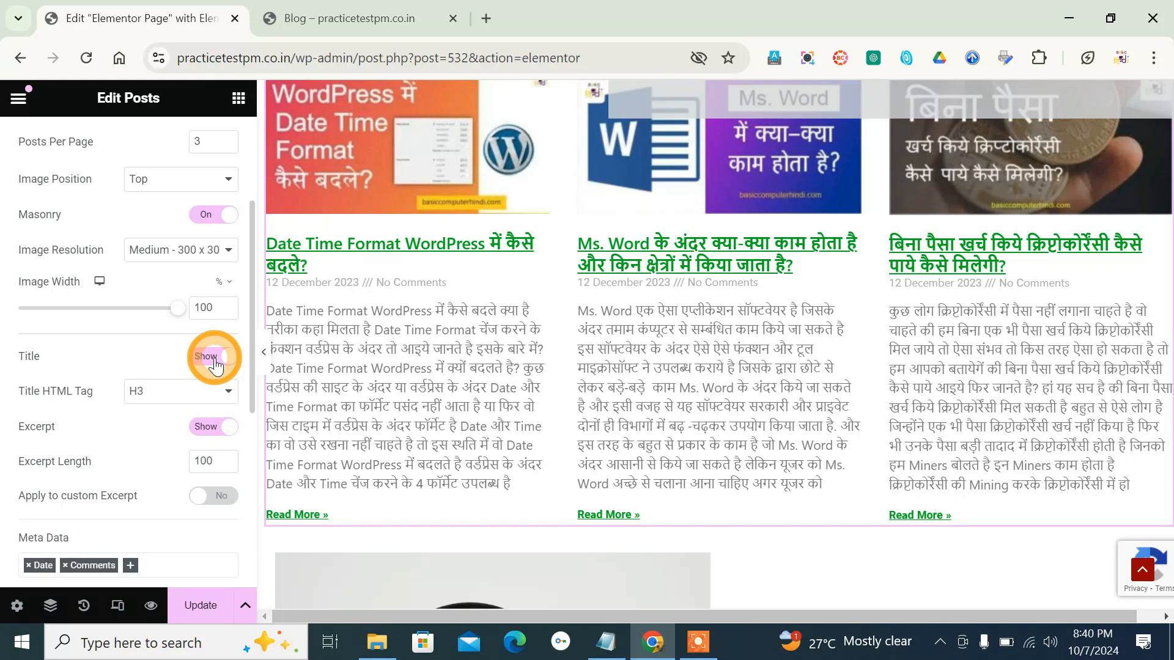
click(215, 363)
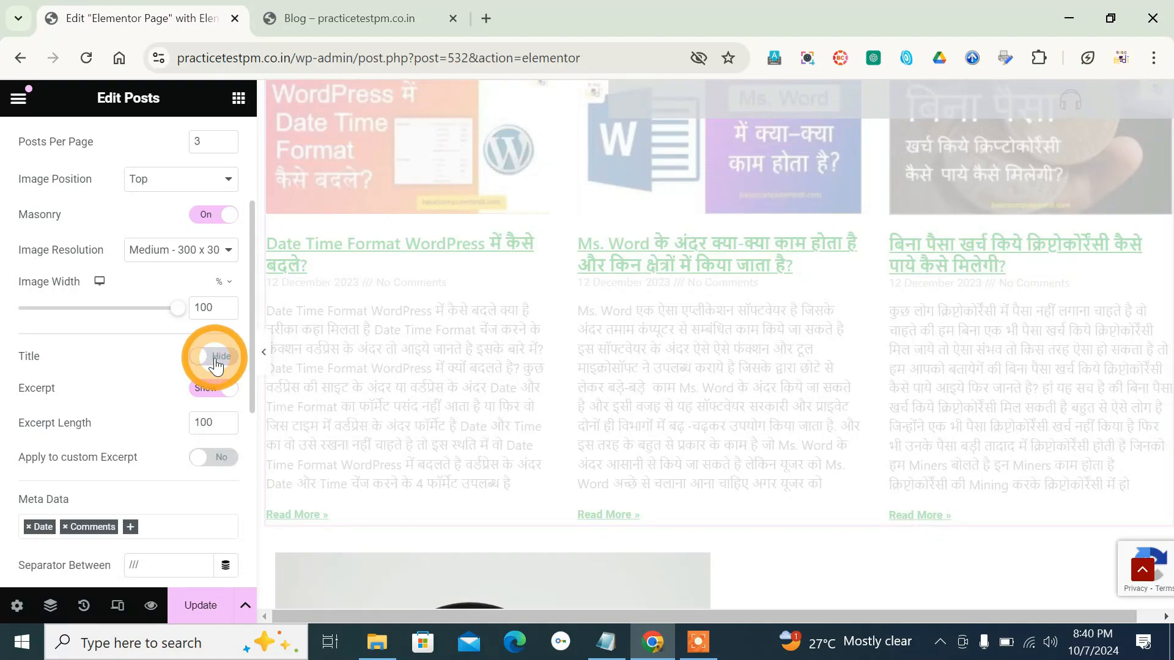
click(215, 363)
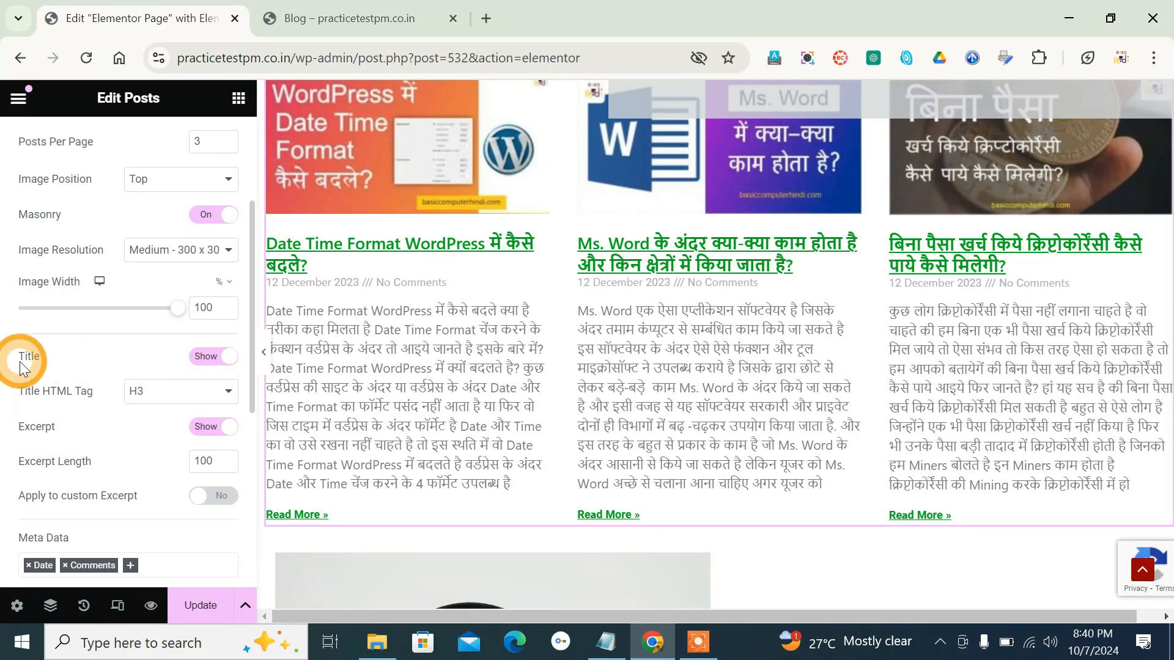
- Try H1 as the post titles' HTML tag and restore H3
click(175, 392)
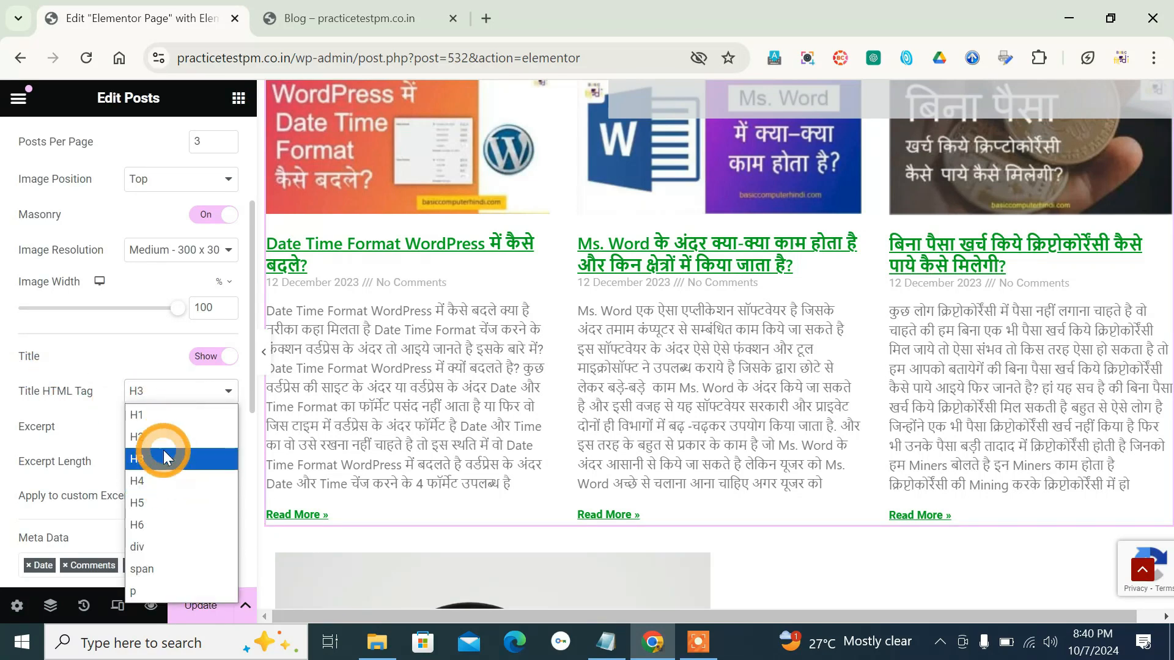
click(144, 415)
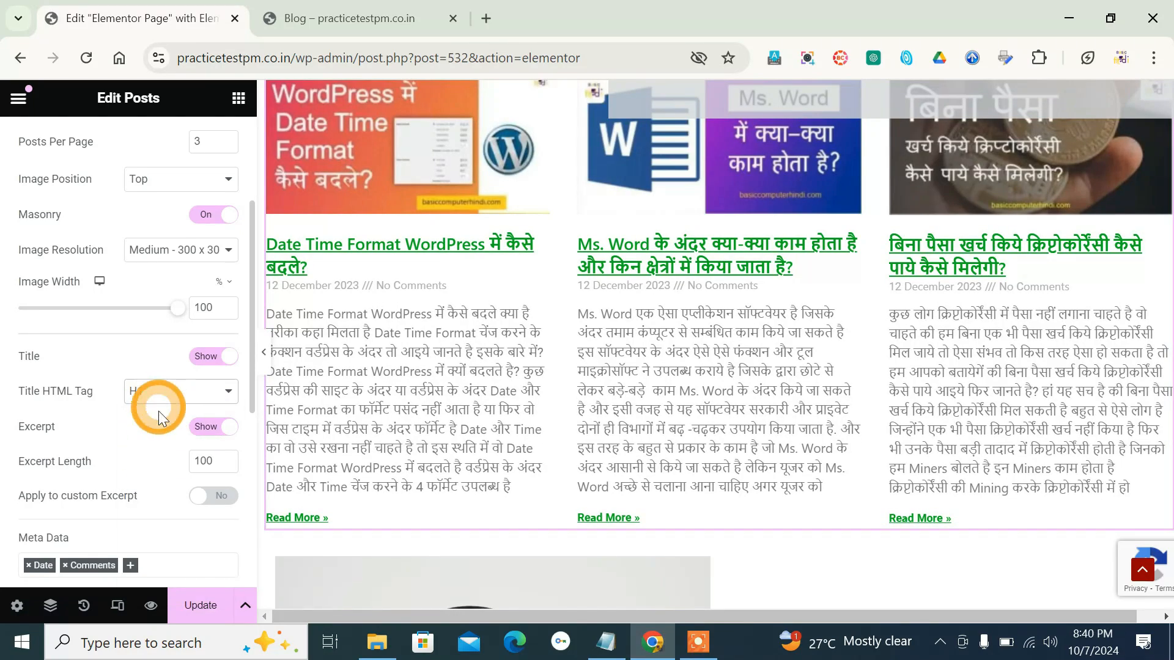
click(158, 398)
click(156, 456)
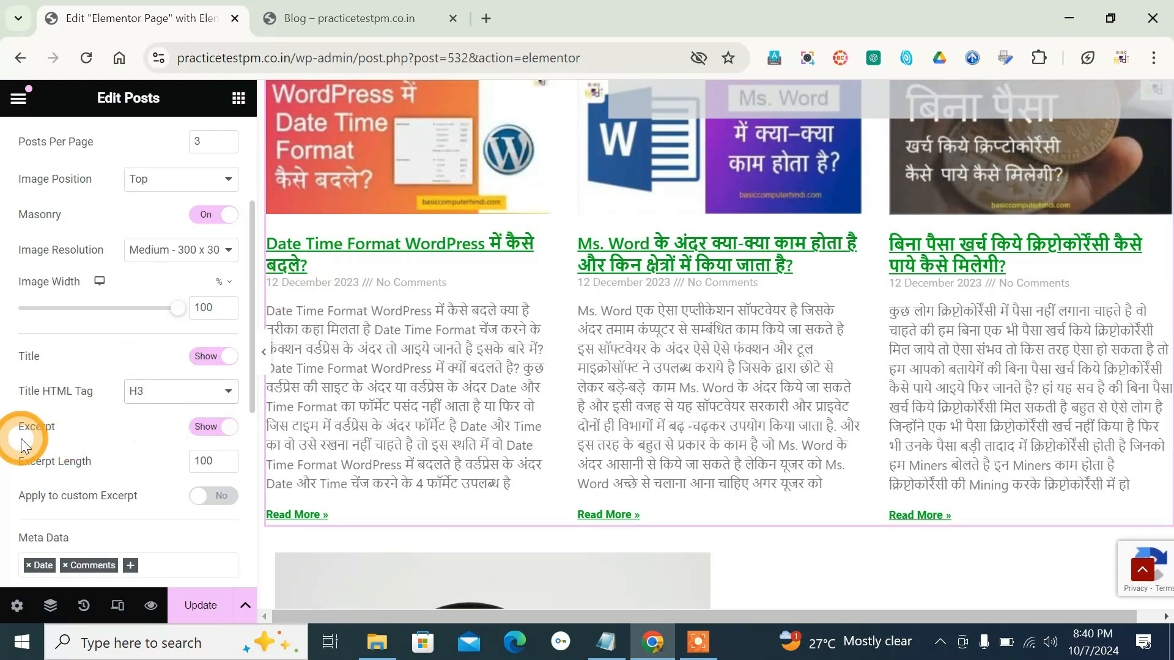
- Hide the post excerpts and show them again
click(208, 431)
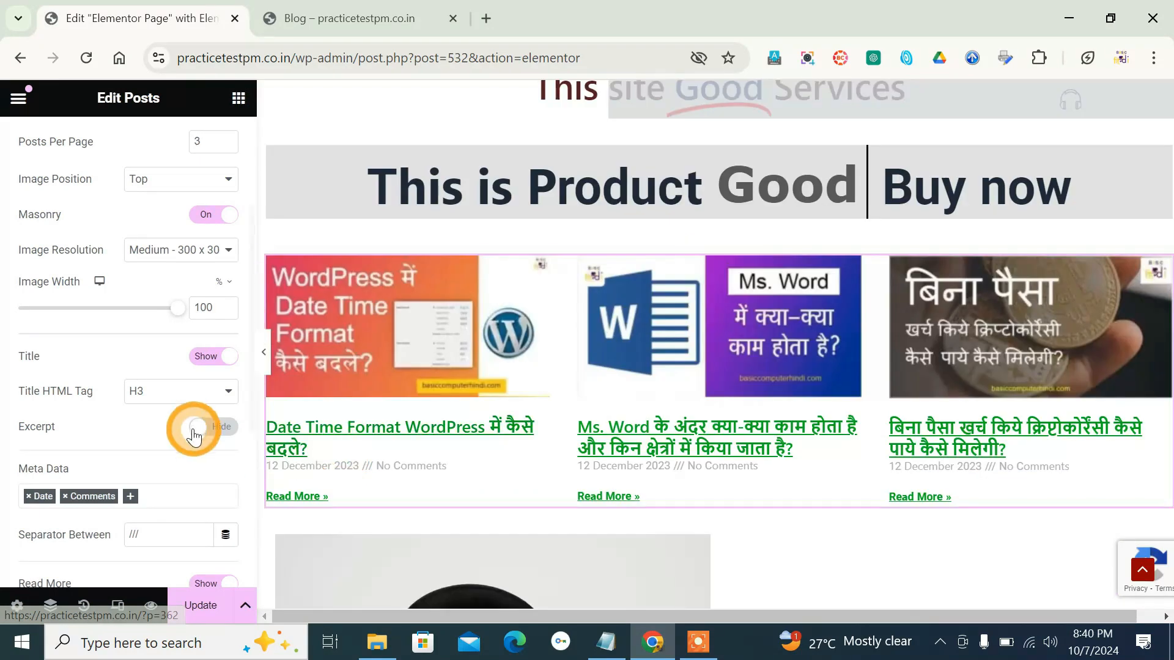
click(218, 428)
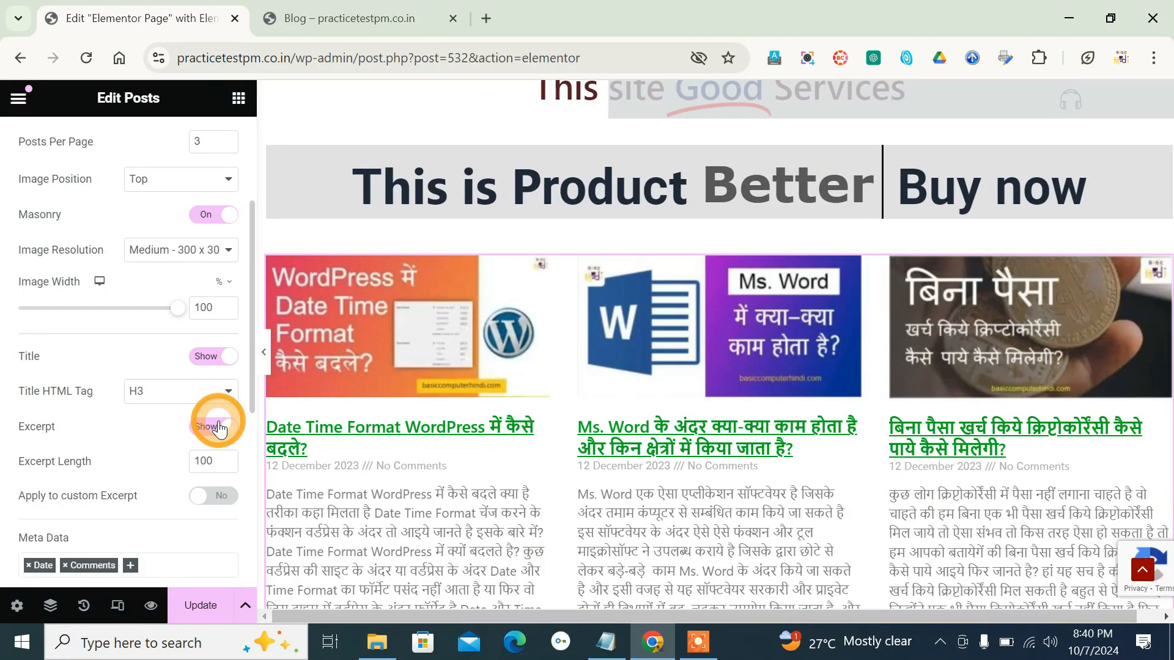
scroll(220, 428, down, 2)
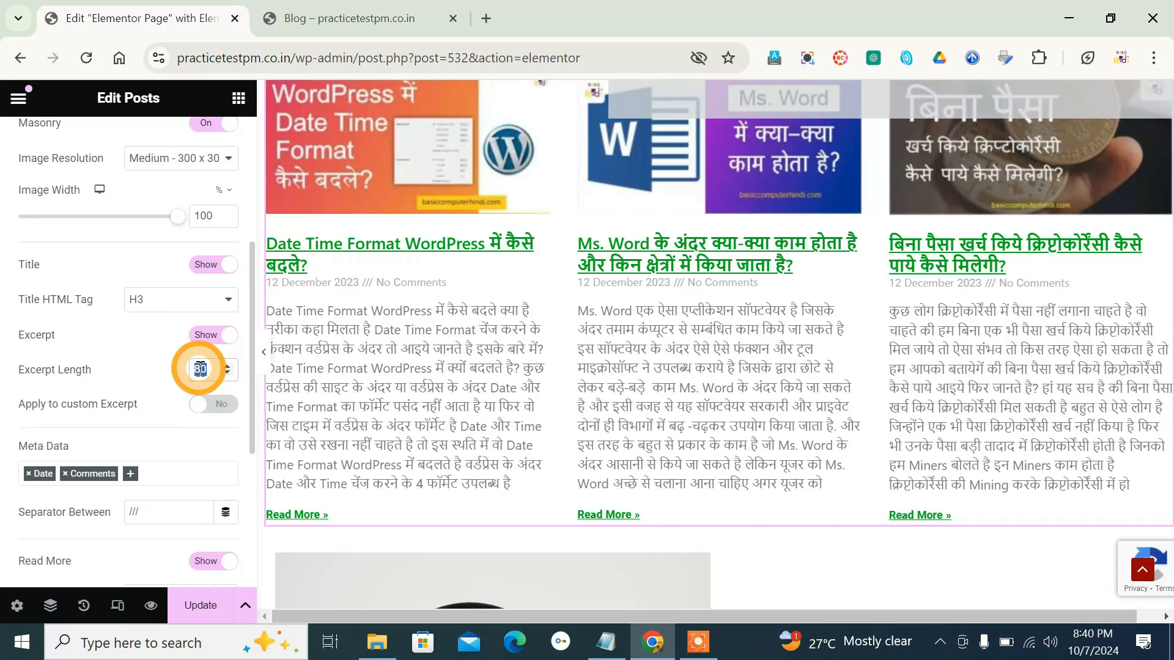
- Set the excerpt length to 50 and switch applying it to custom excerpts on and back off
text(50)
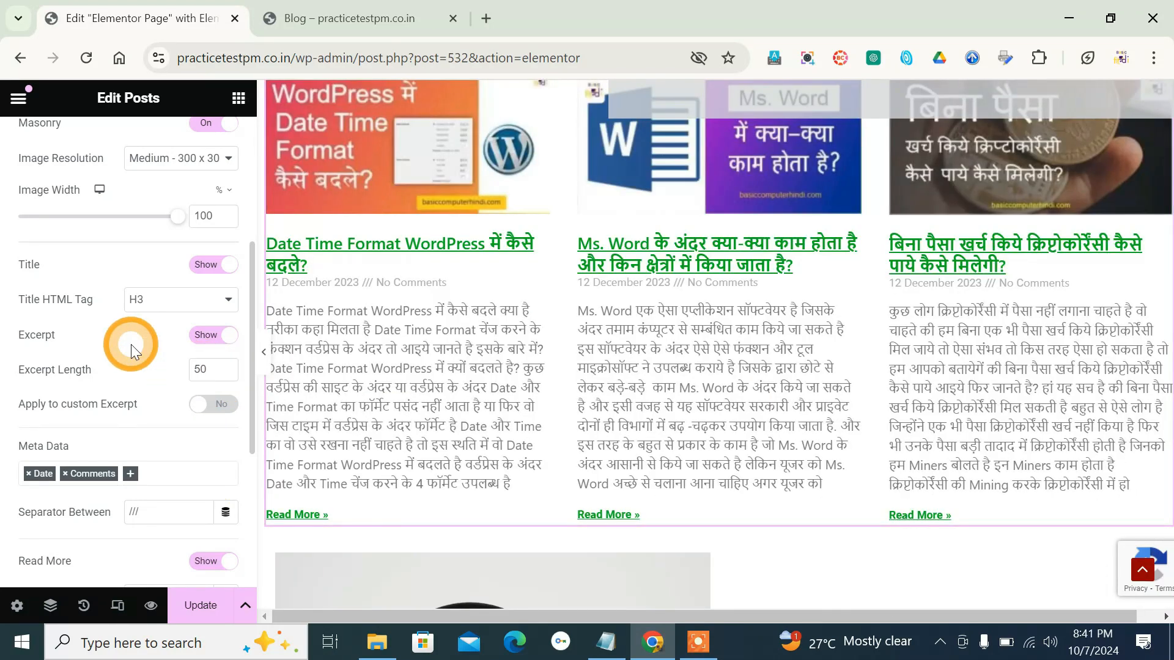
scroll(176, 401, down, 2)
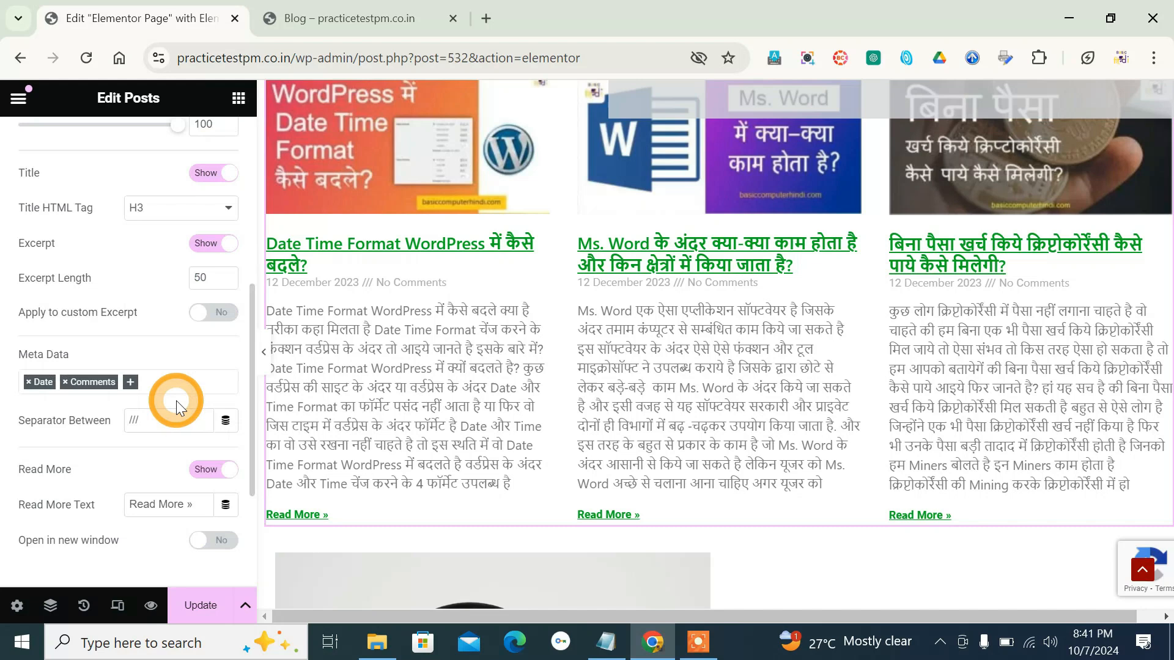
click(229, 318)
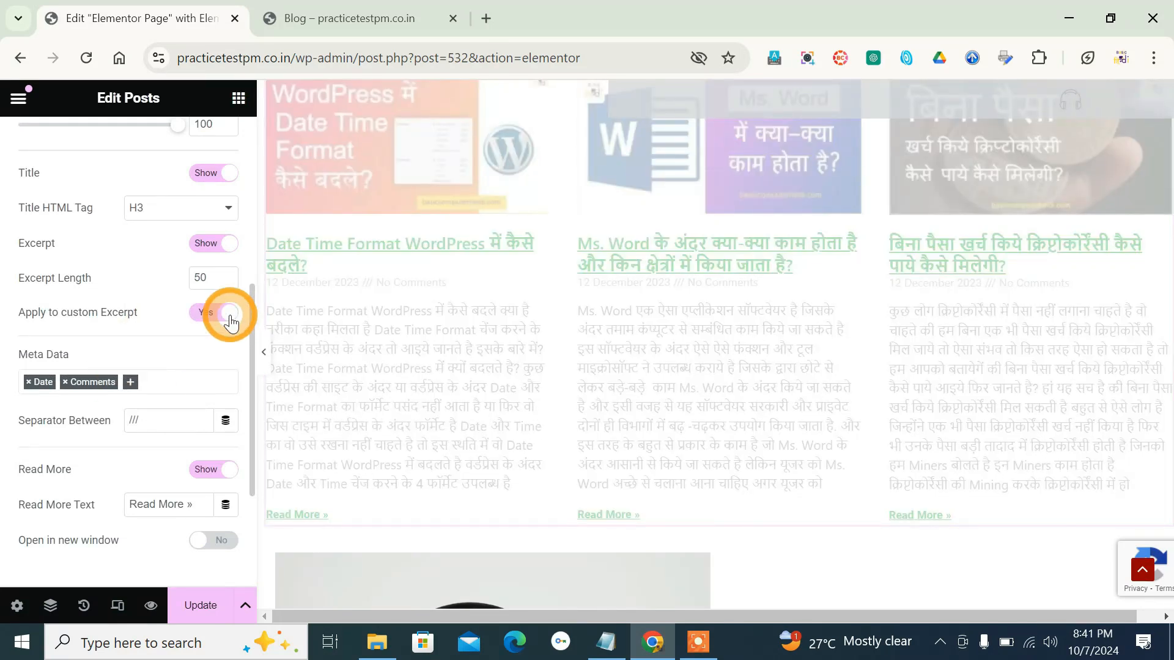
click(230, 317)
- Add Time to the posts' meta data and remove Comments, keeping Date
scroll(123, 317, down, 2)
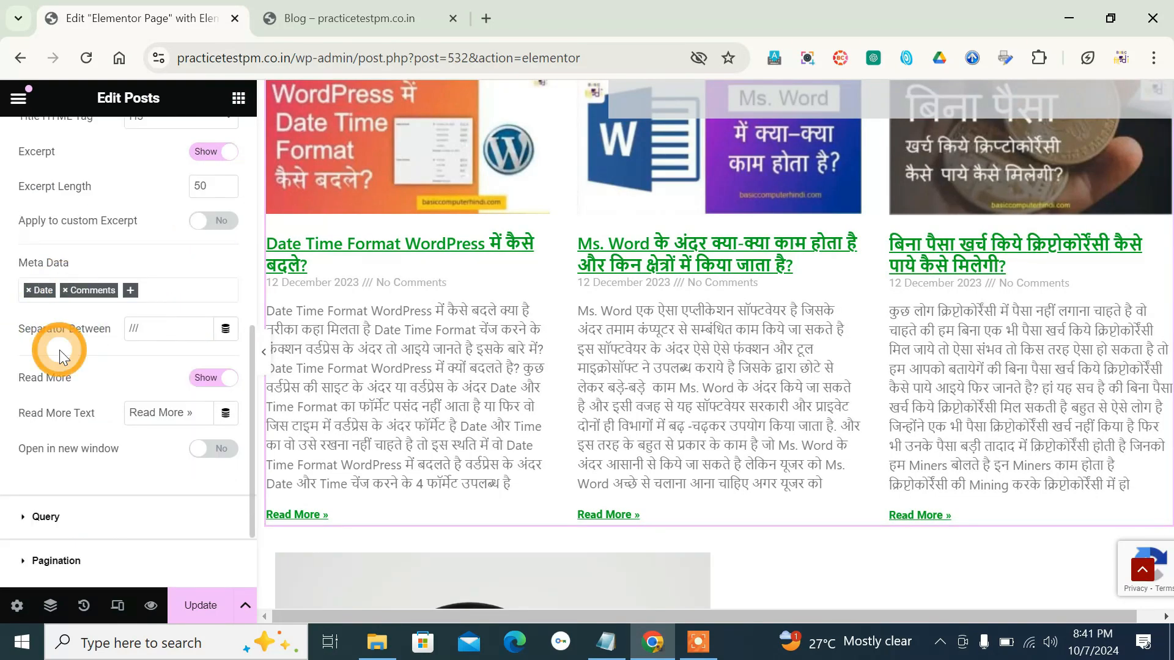
click(131, 291)
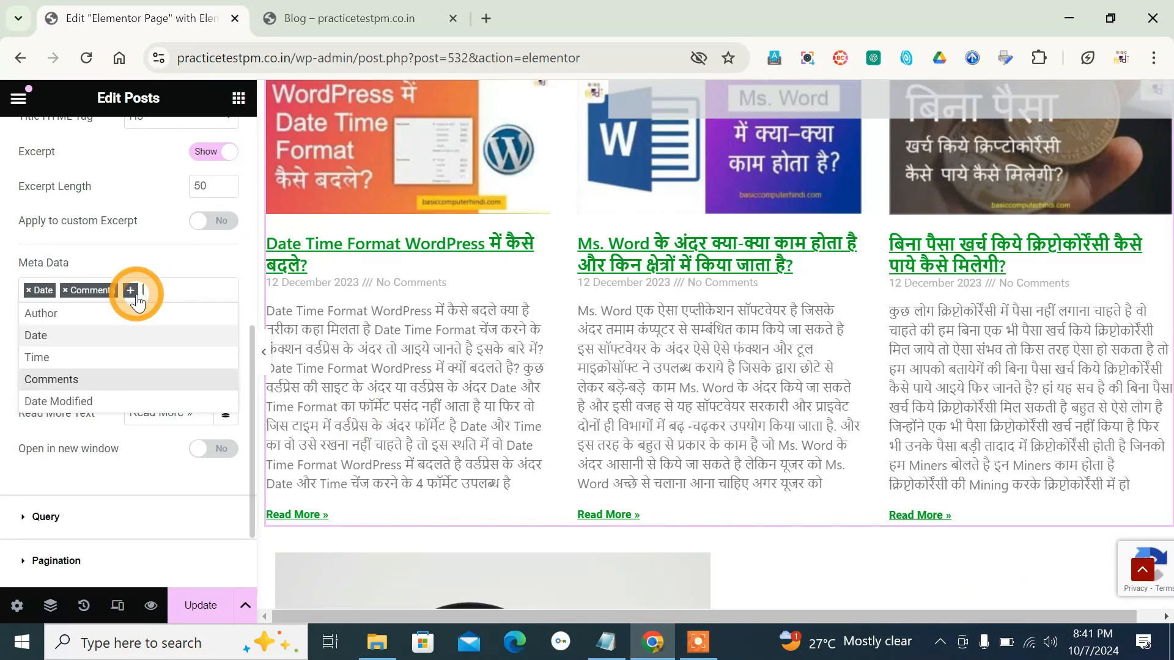
click(51, 359)
click(370, 309)
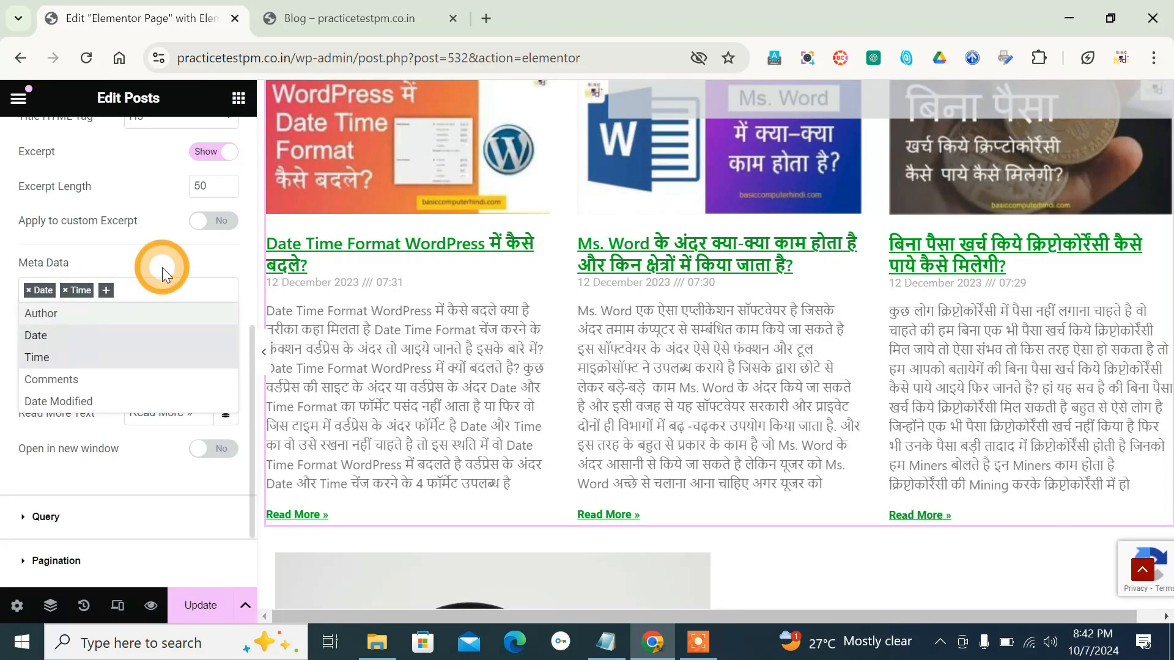
scroll(247, 263, up, 5)
scroll(247, 264, down, 3)
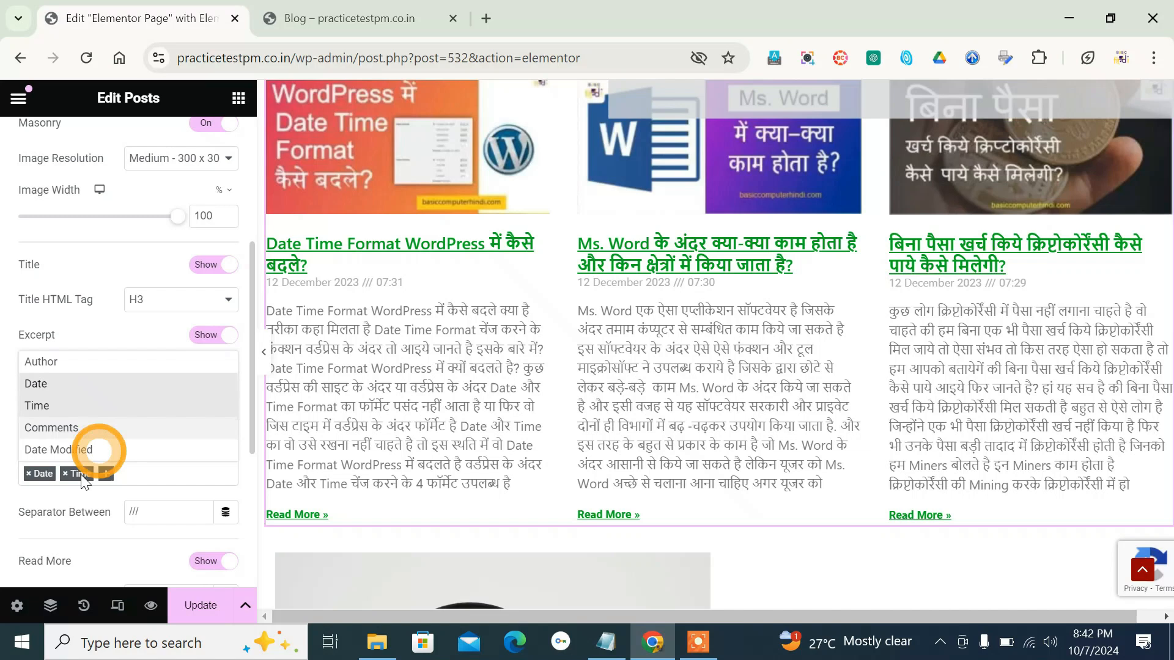
click(73, 530)
- Try a hyphen and an asterisk as the separator between the meta data items and leave the separator blank
scroll(71, 527, down, 3)
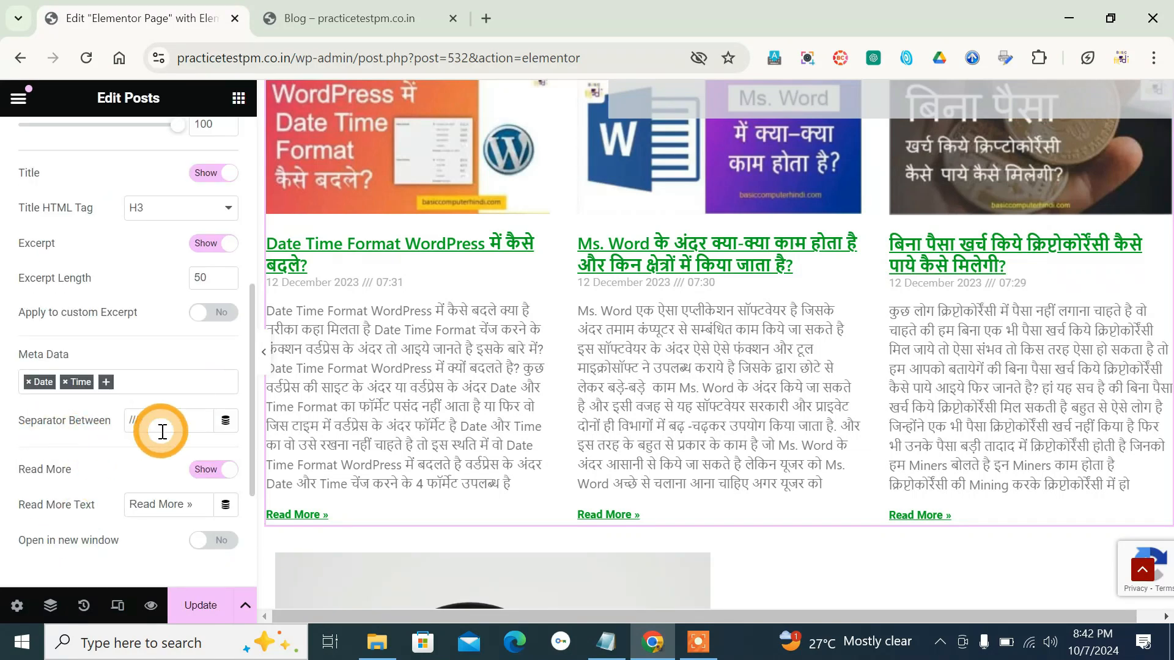
drag(171, 420, 112, 433)
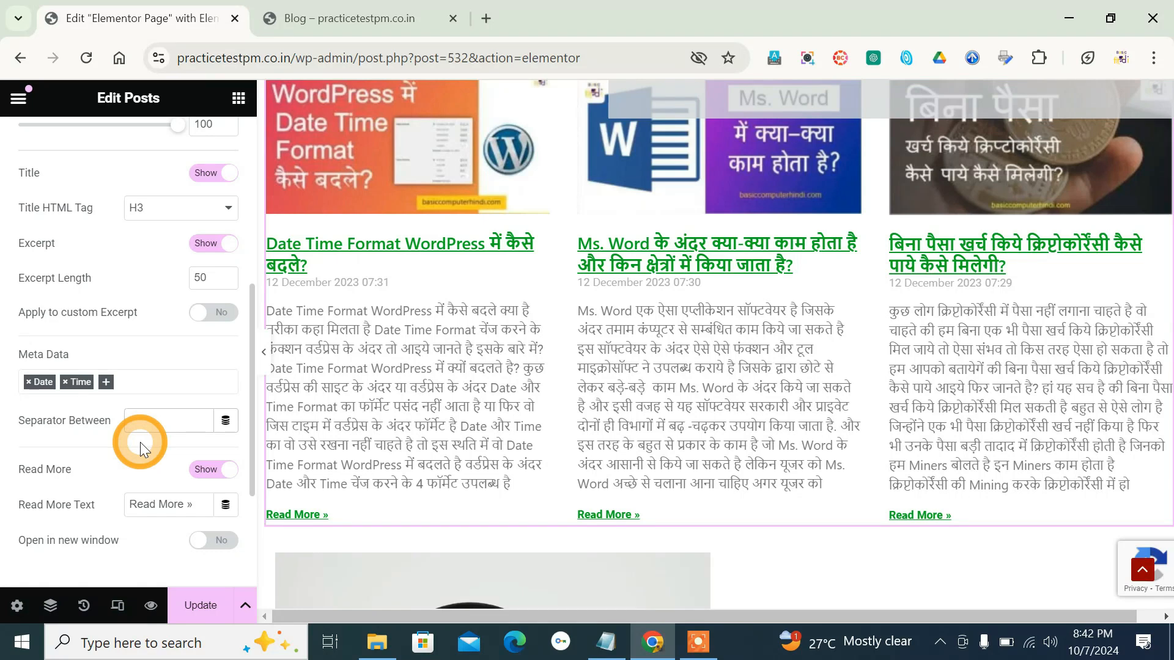
drag(157, 419, 55, 411)
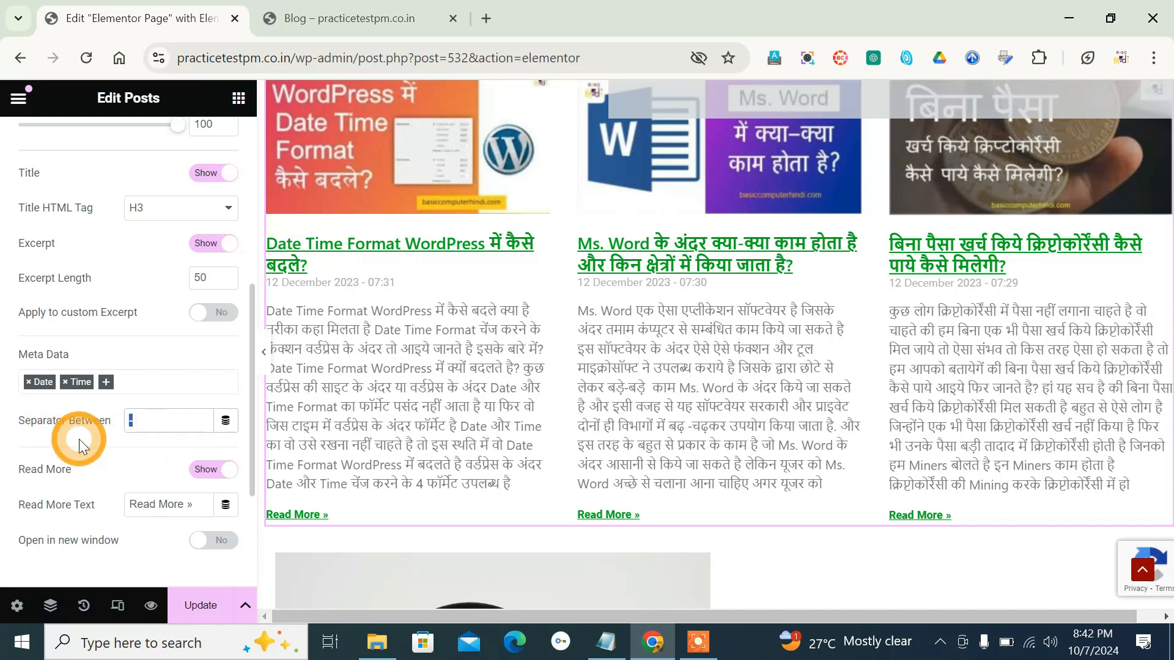
text(*)
key(BackSpace)
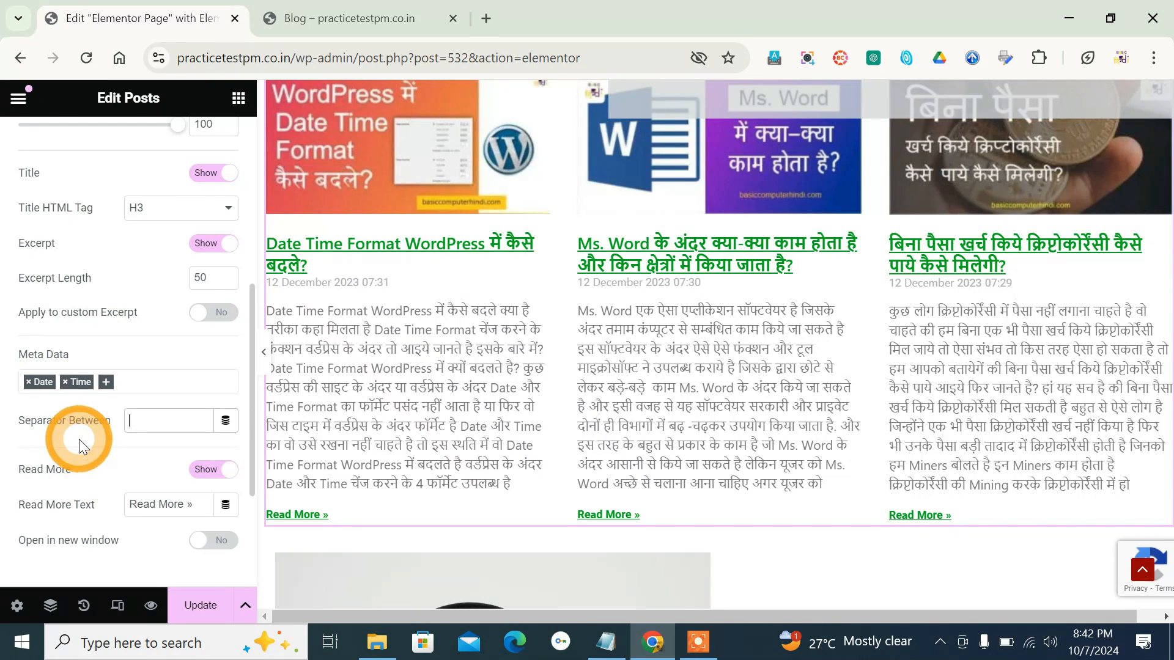
- Hide the Read More link and show it again, and turn on opening it in a new window
scroll(79, 439, down, 2)
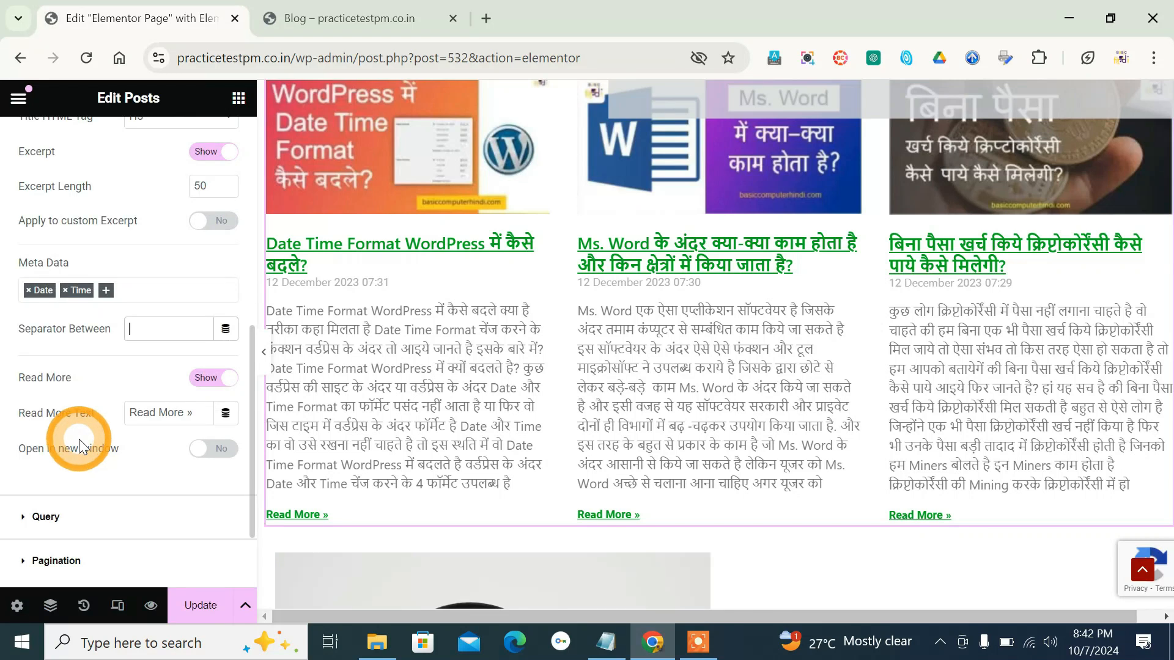
click(209, 380)
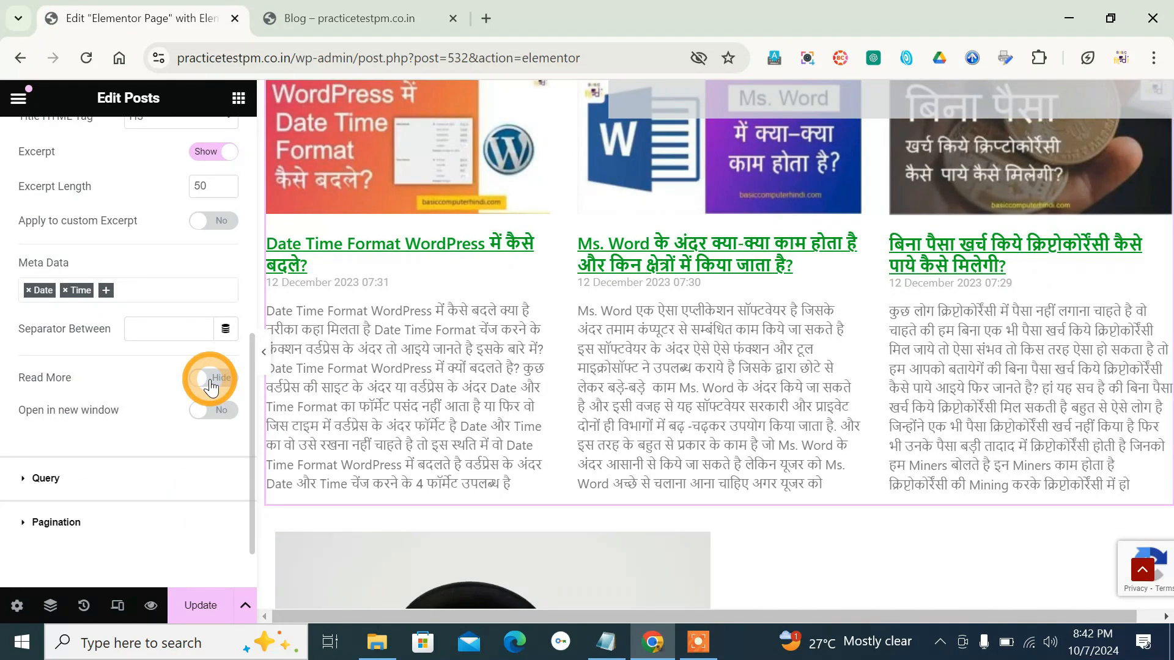
click(209, 382)
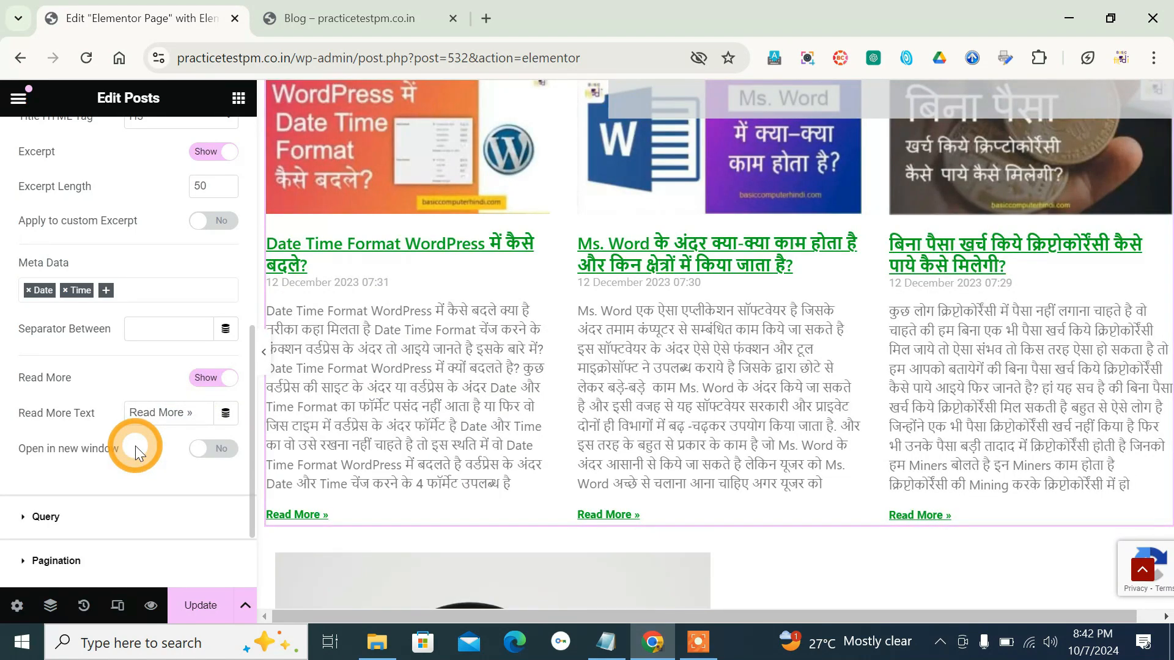
click(223, 450)
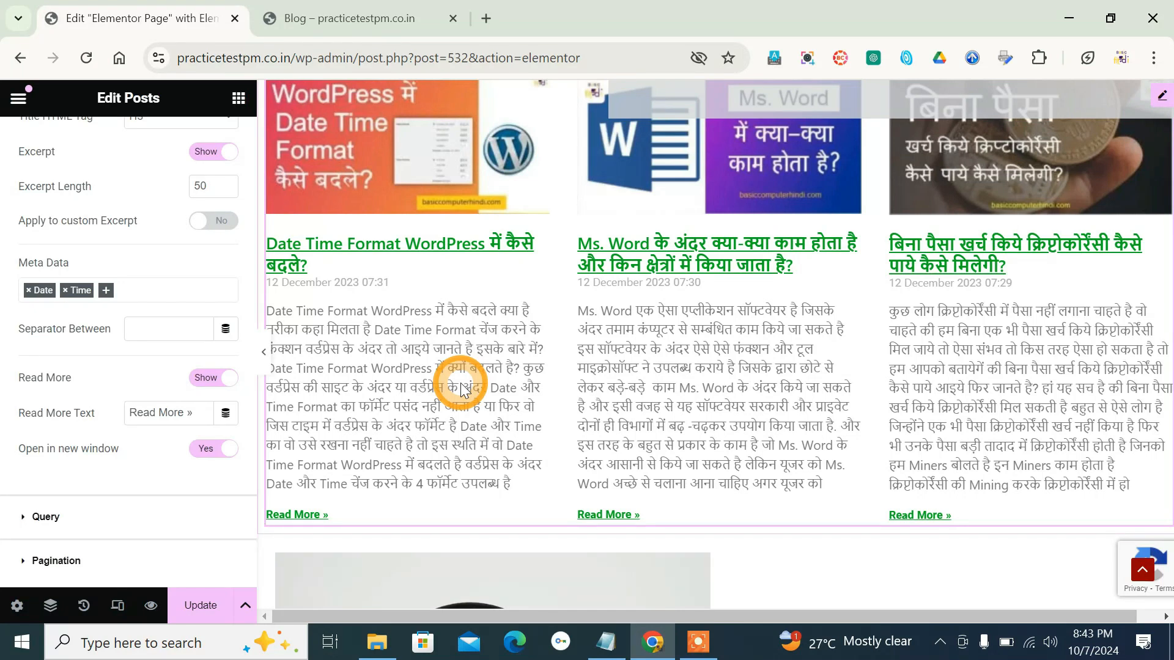
- Try Pages and Landing pages as the source in the Posts widget's query settings
click(42, 517)
scroll(29, 407, up, 2)
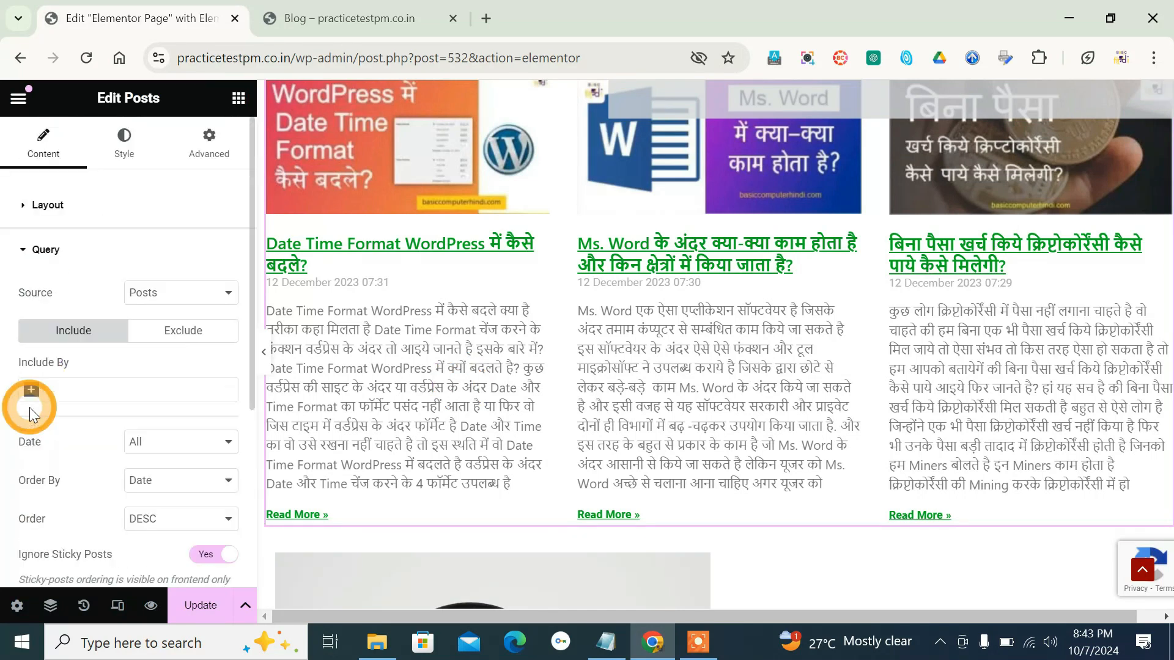
click(182, 304)
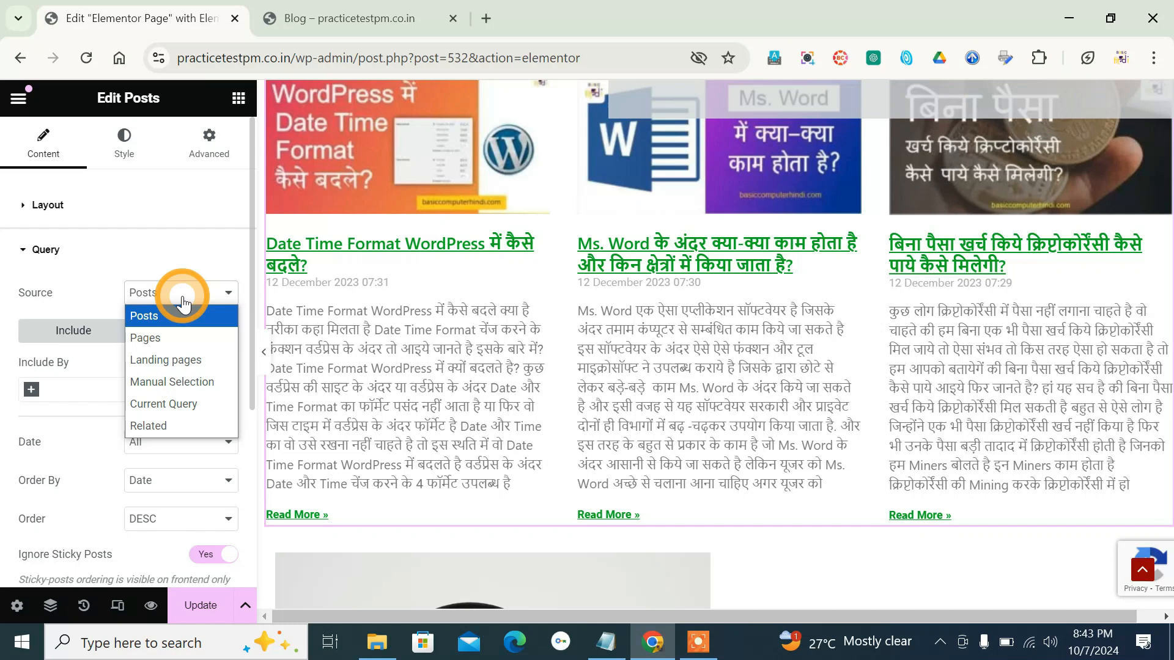
click(181, 340)
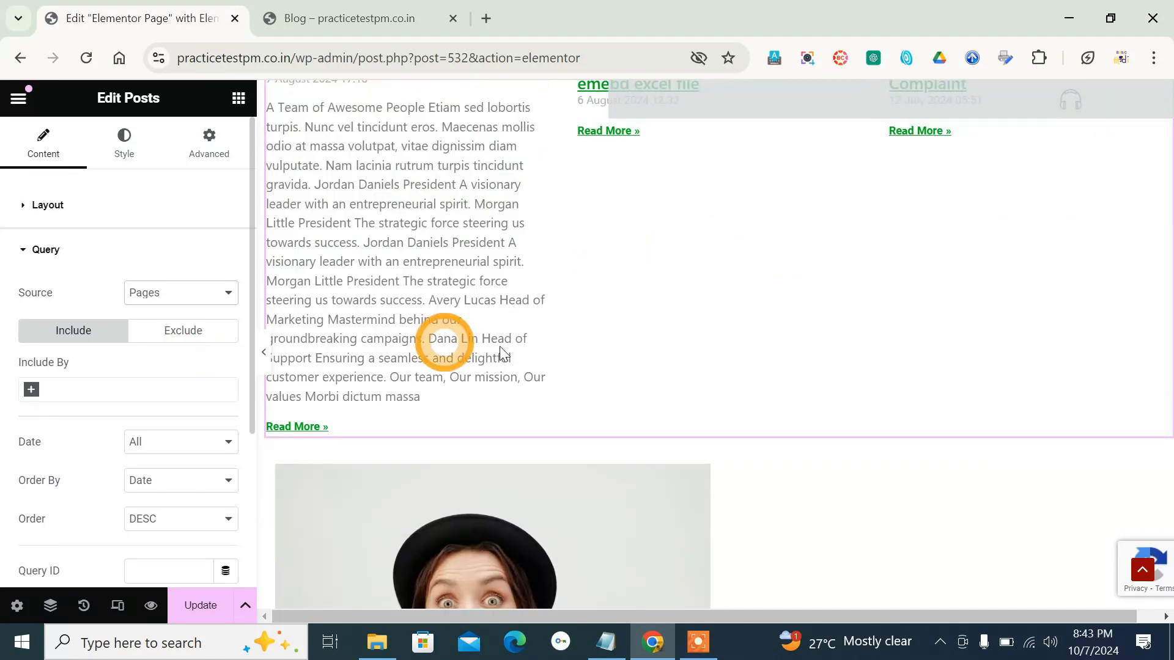
scroll(728, 343, up, 3)
scroll(704, 443, down, 3)
click(168, 291)
click(185, 362)
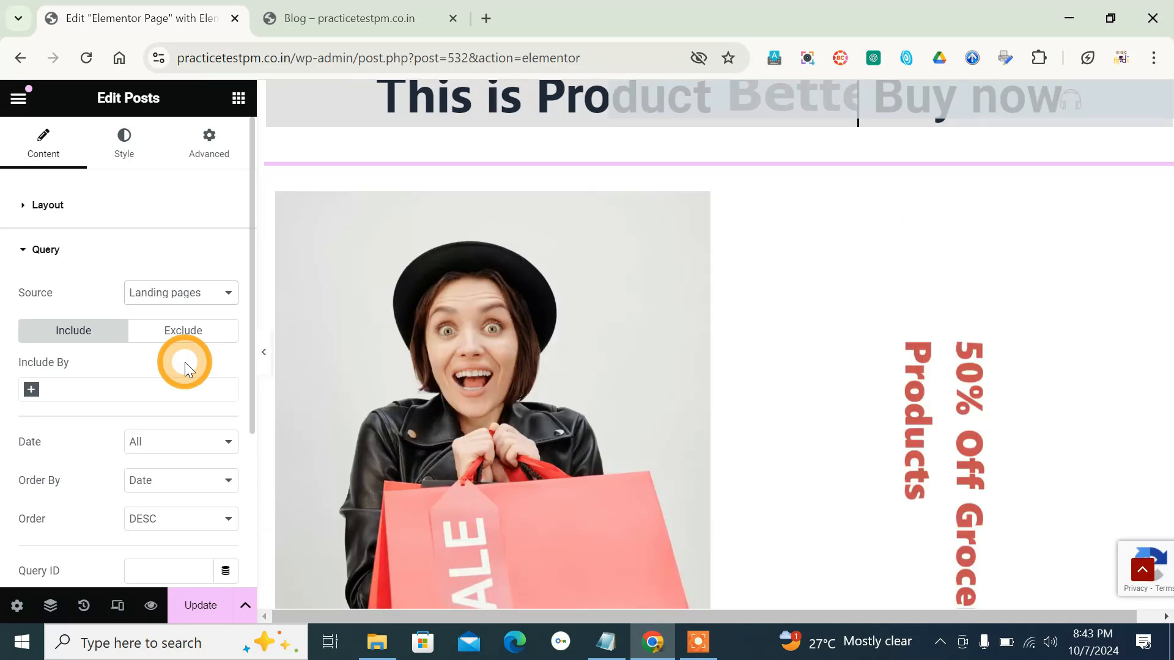
scroll(527, 343, up, 4)
scroll(527, 343, down, 3)
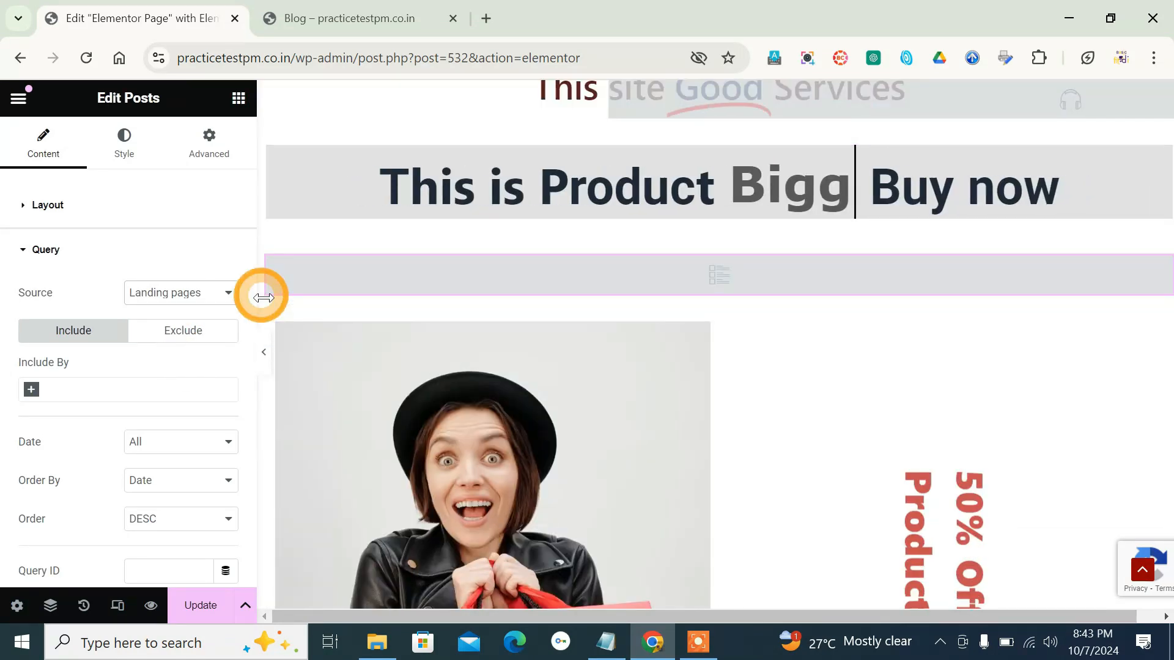
- Try Manual Selection and Current Query as the query source and restore Posts
click(191, 305)
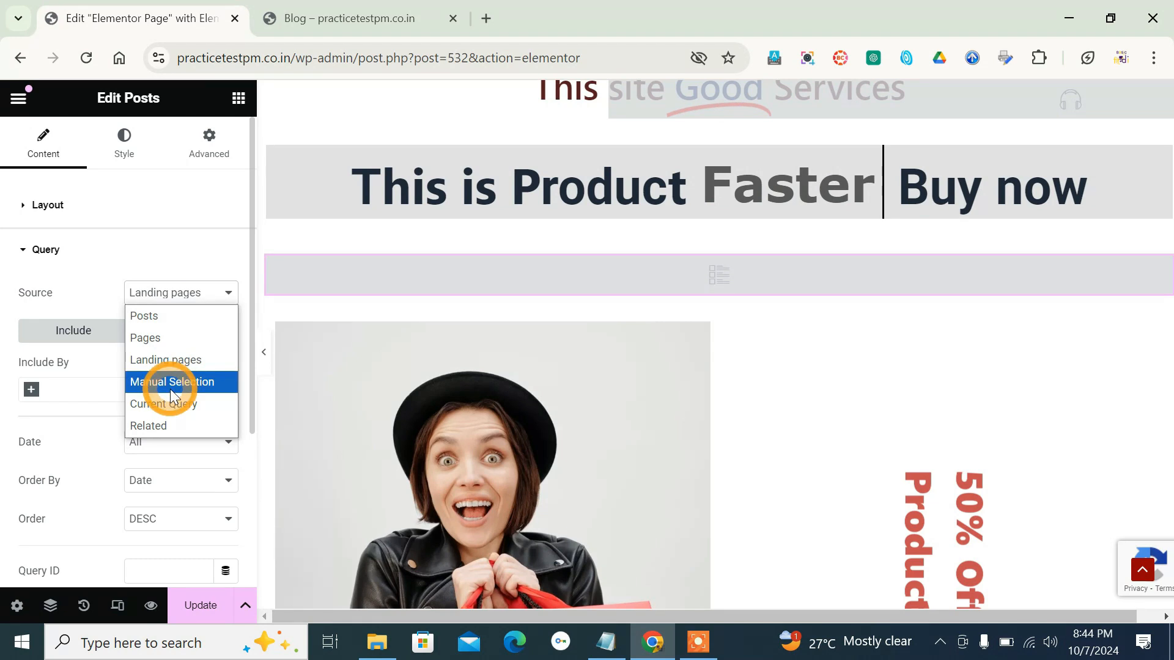
click(167, 382)
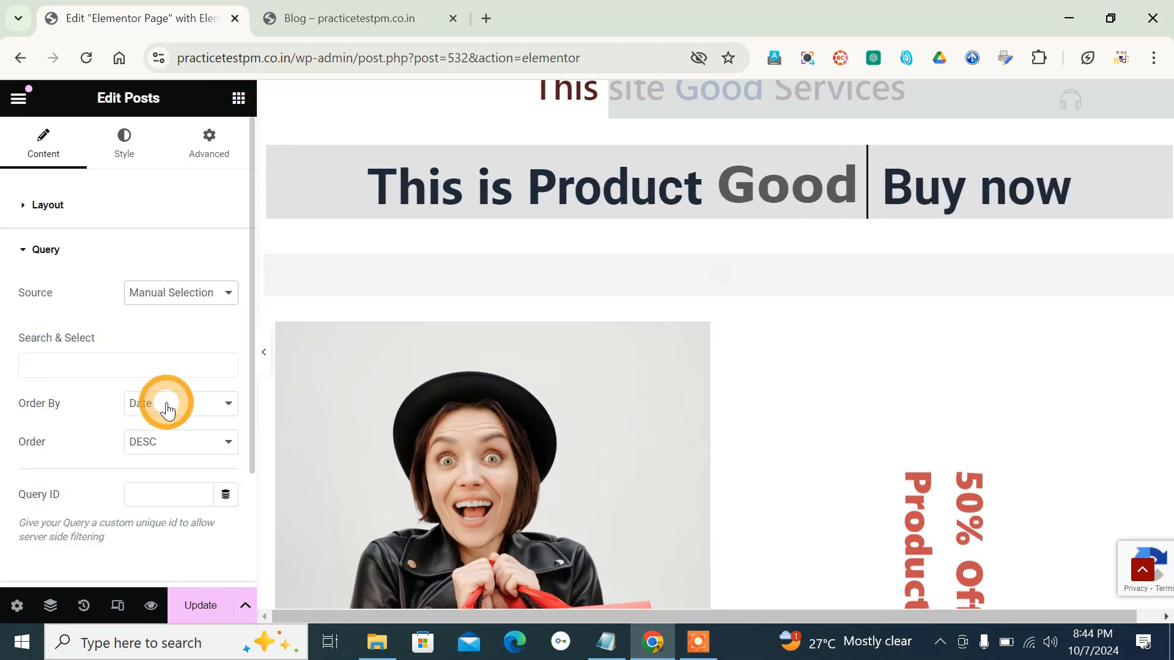
click(202, 293)
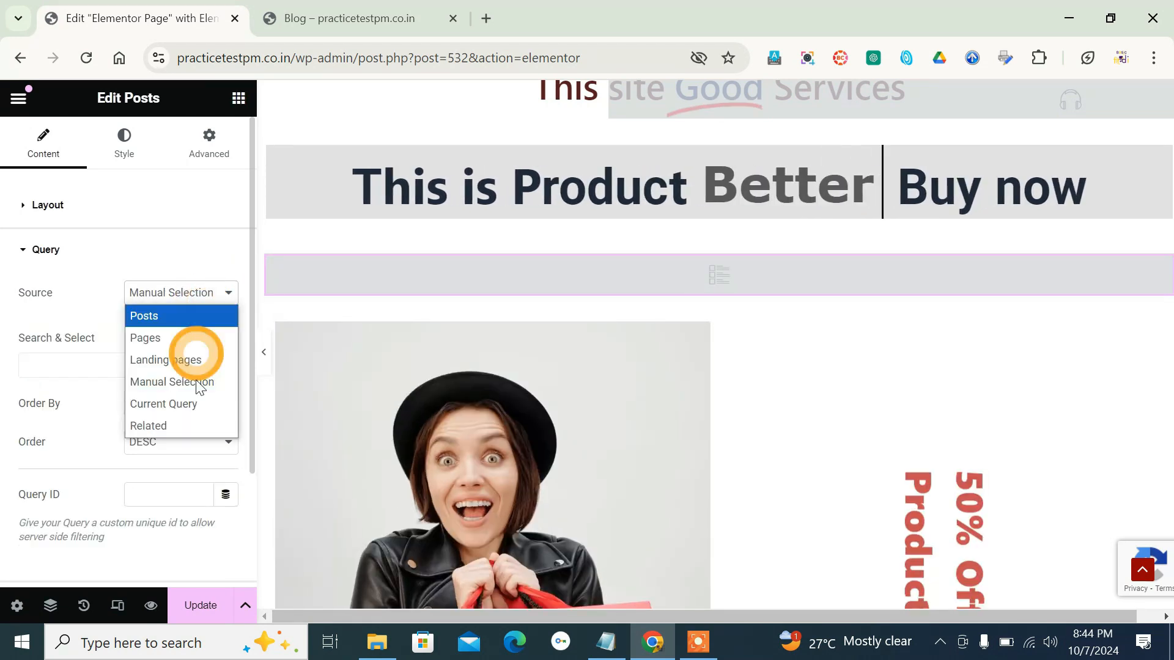
click(196, 404)
click(207, 296)
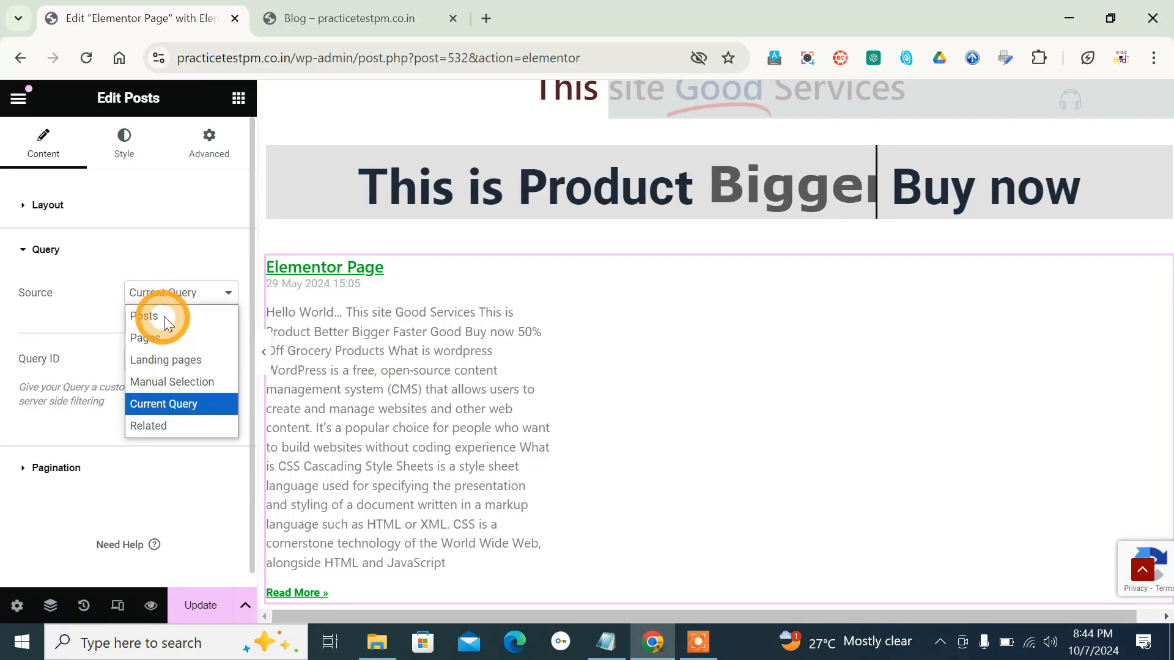
click(160, 317)
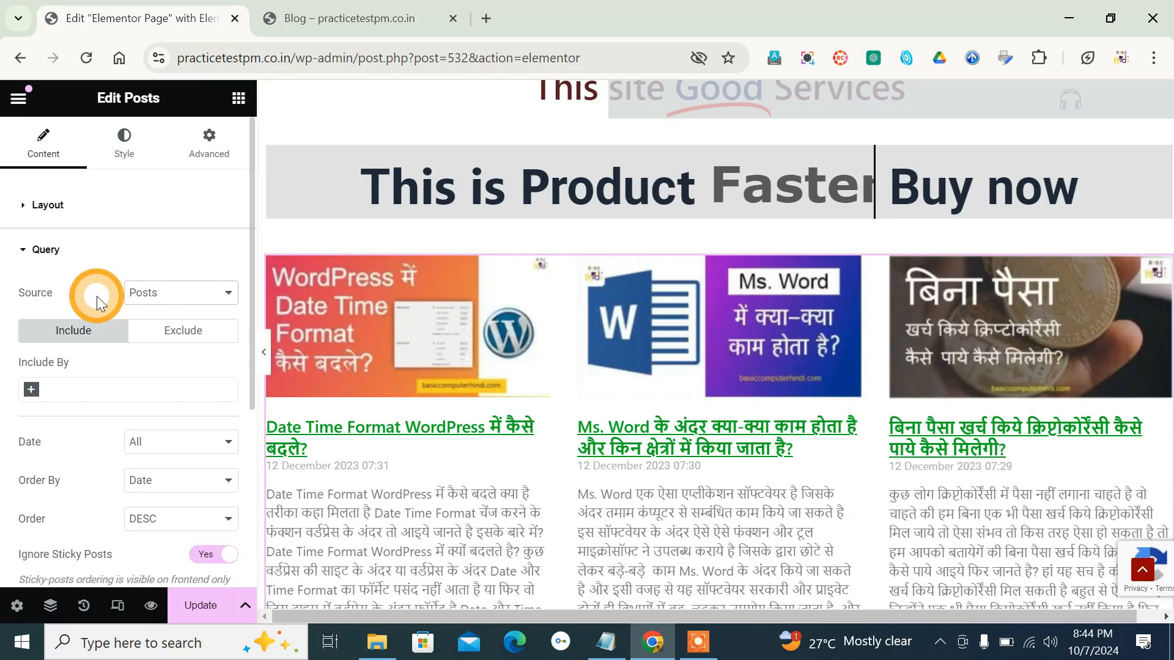
- Examine the Include By and Exclude By filter options of the posts query without adding a filter
click(32, 388)
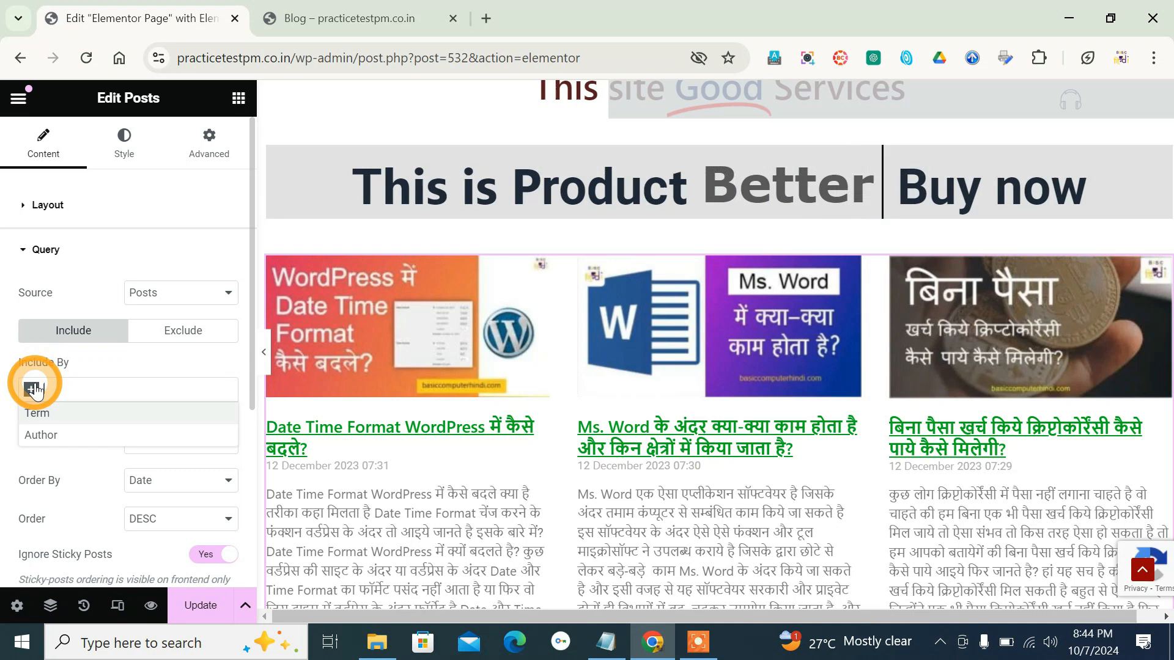
click(43, 435)
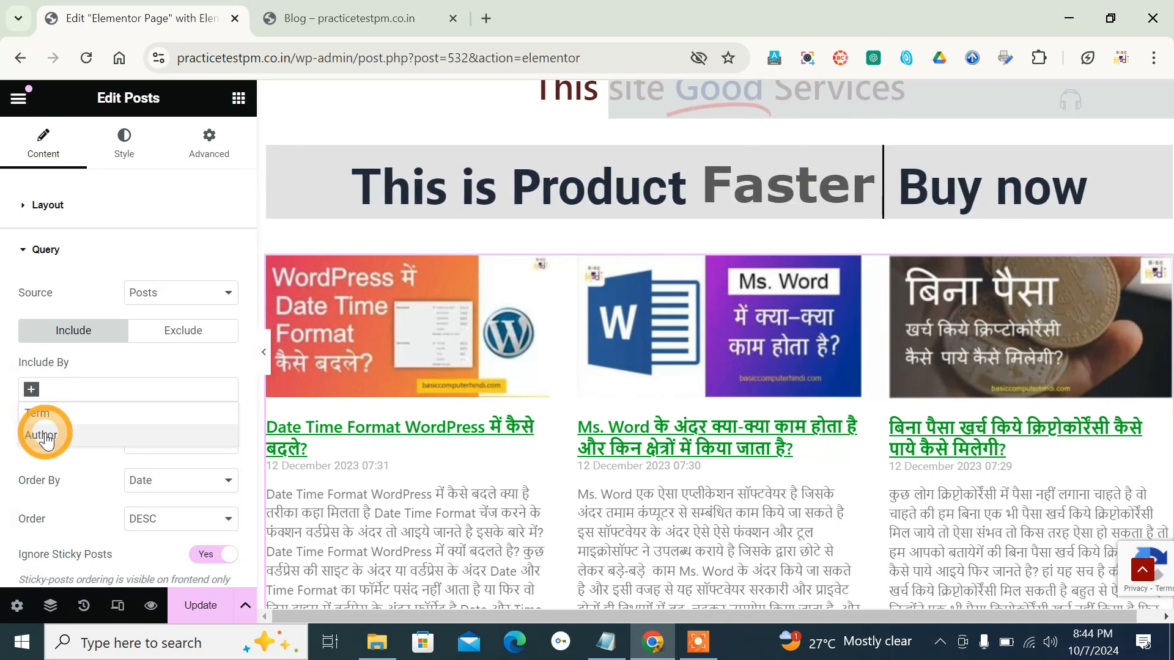
click(31, 389)
click(33, 390)
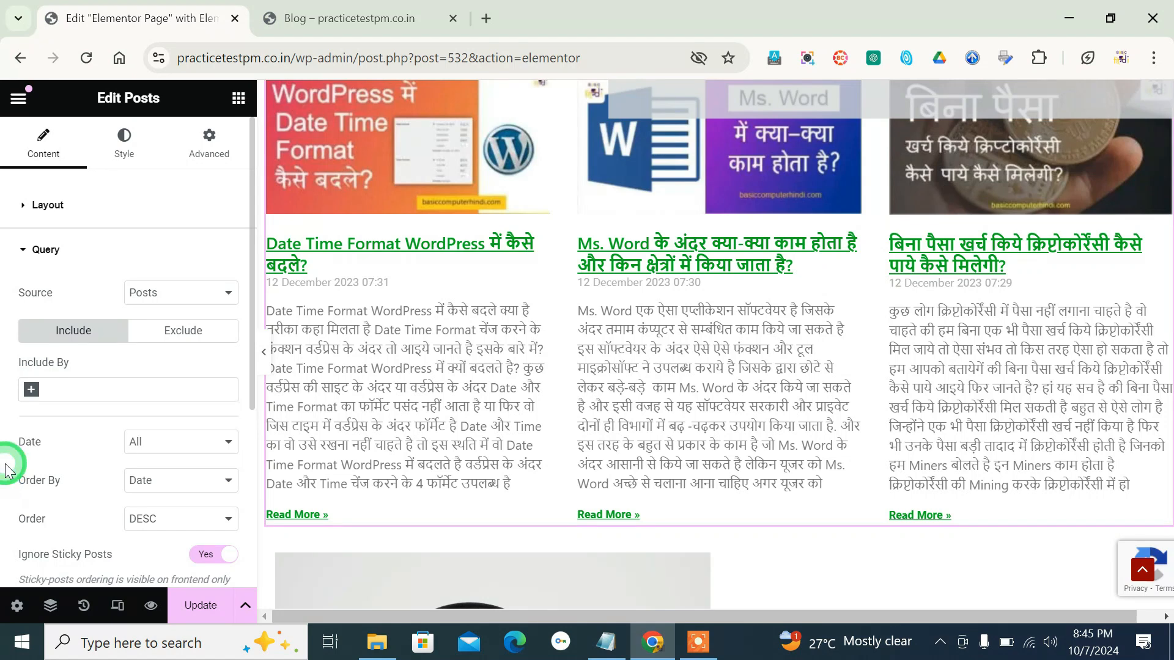
click(169, 346)
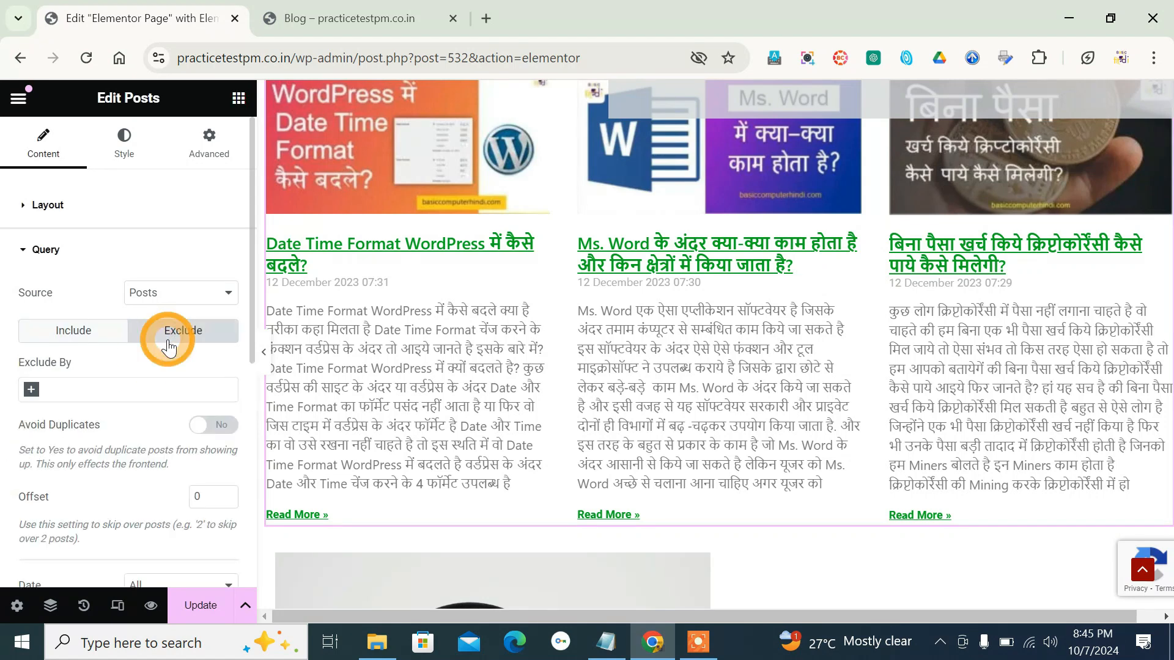
click(32, 391)
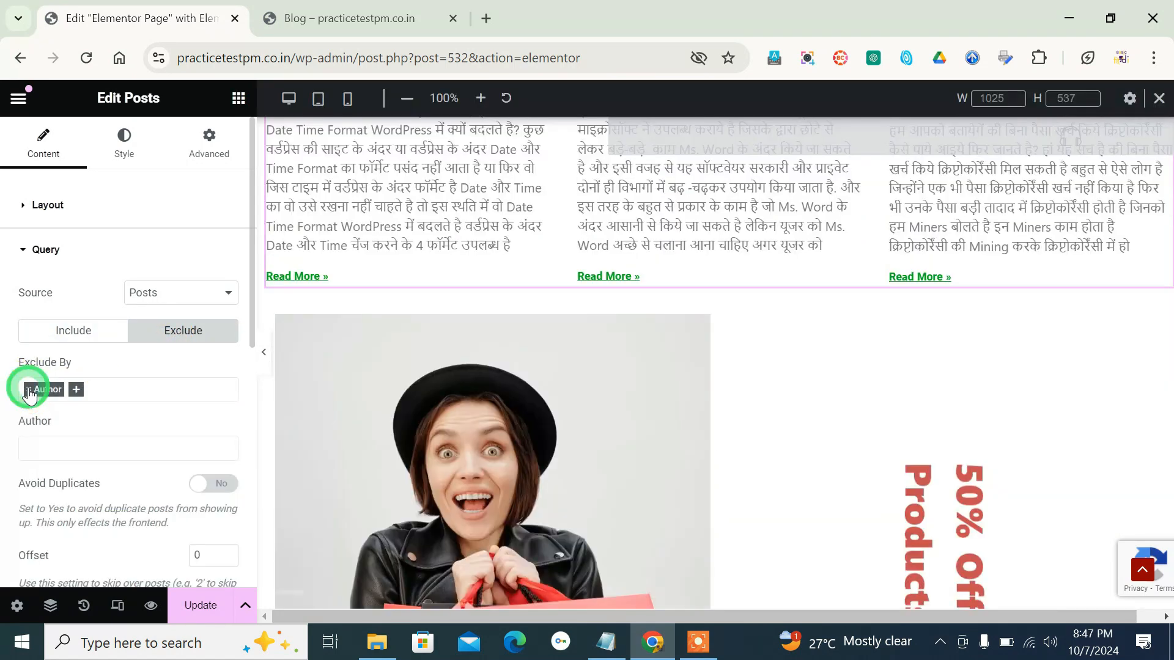
click(29, 392)
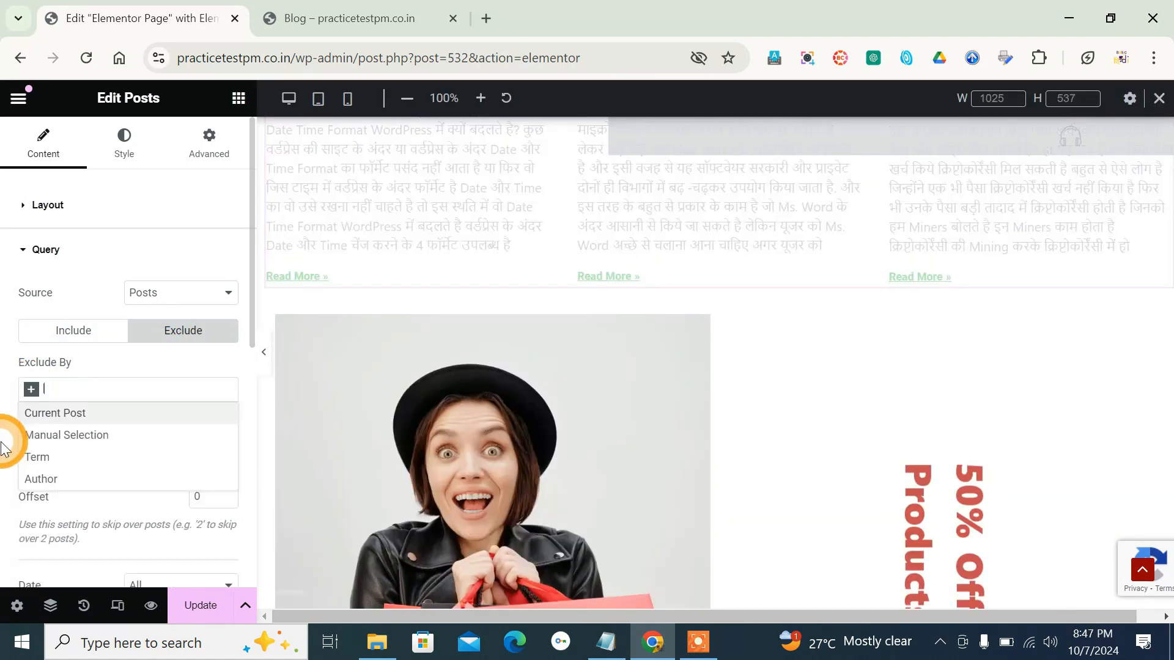
click(23, 482)
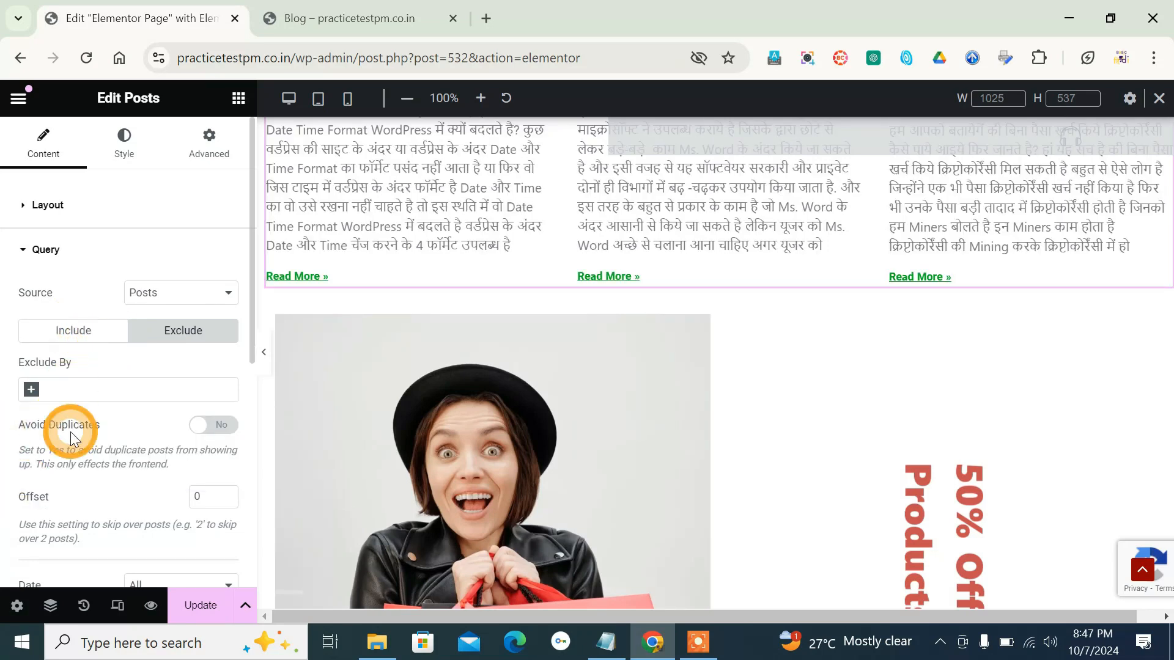
- Examine the Date and Order By options of the posts query without changing them
scroll(156, 324, down, 5)
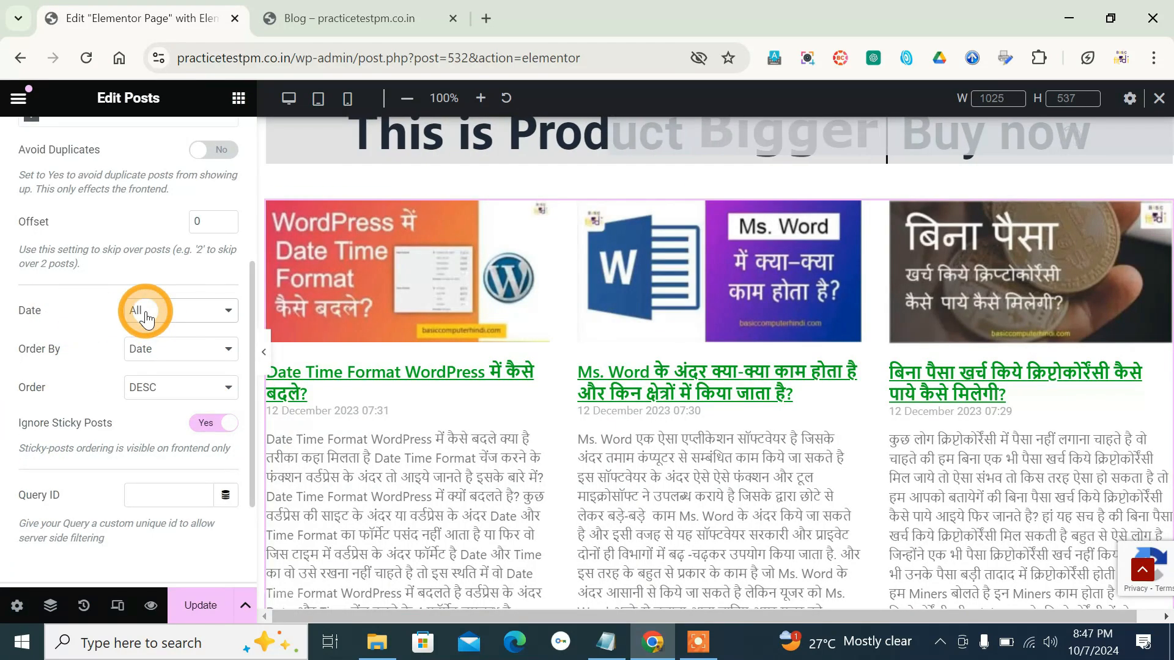
click(149, 310)
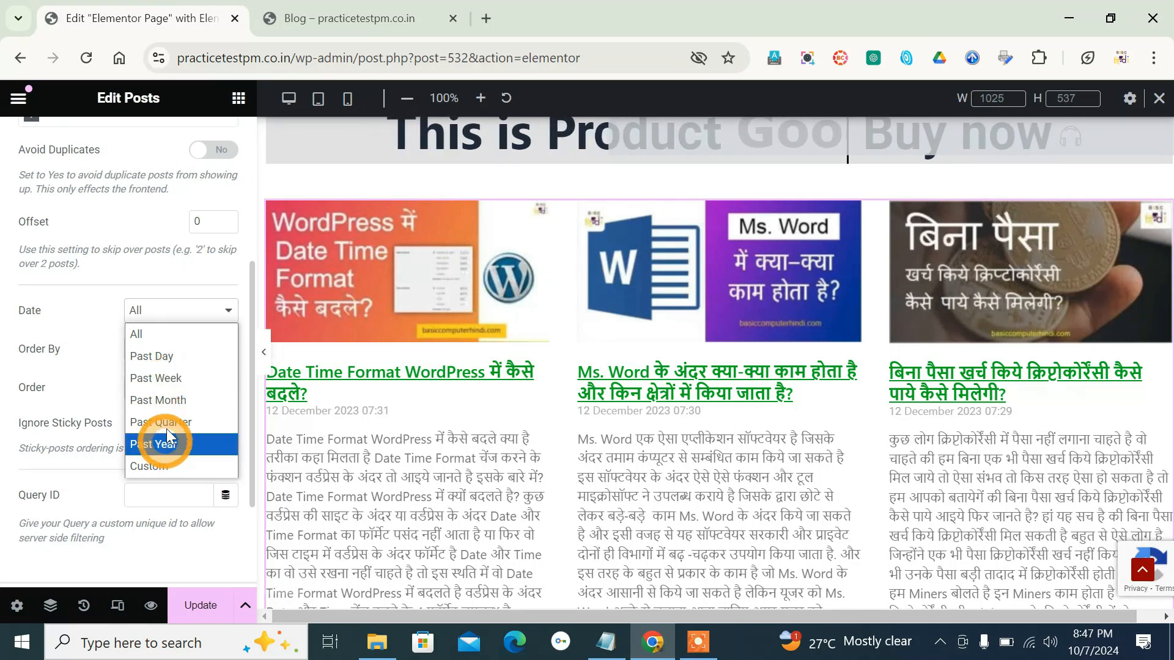
click(94, 310)
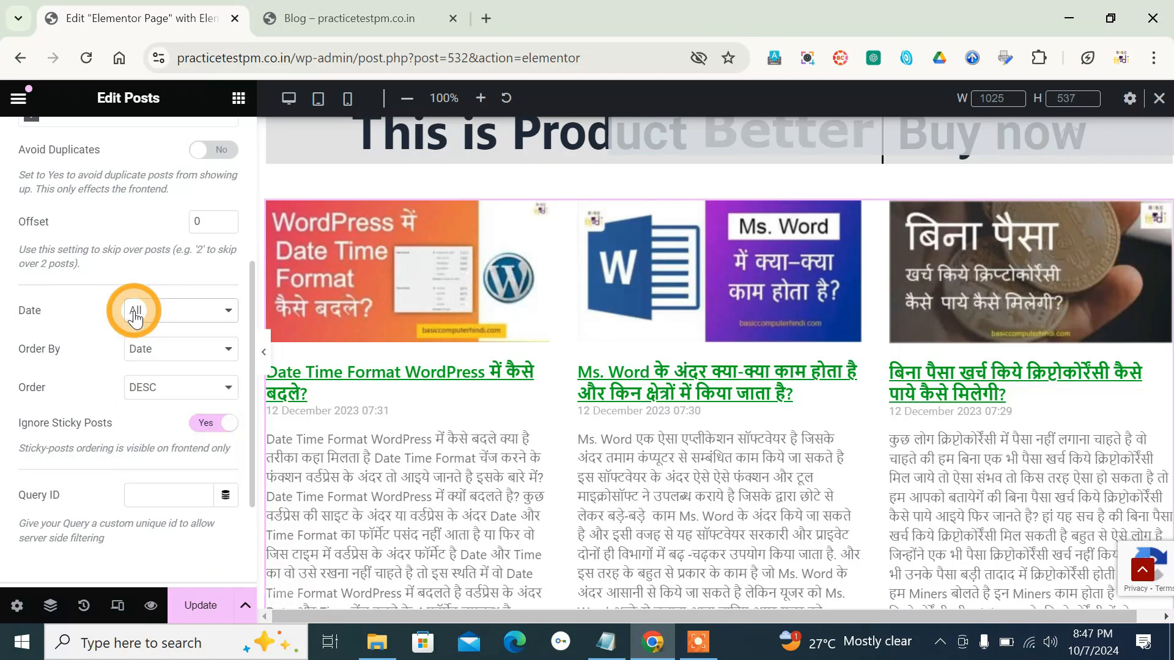
click(146, 350)
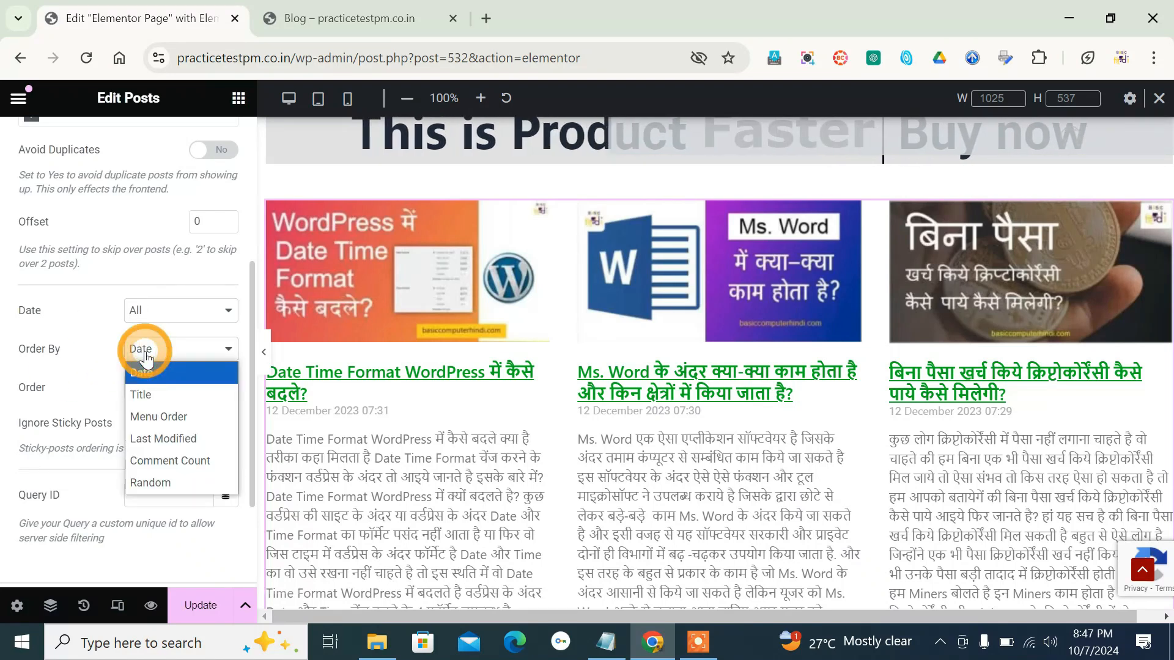
click(93, 358)
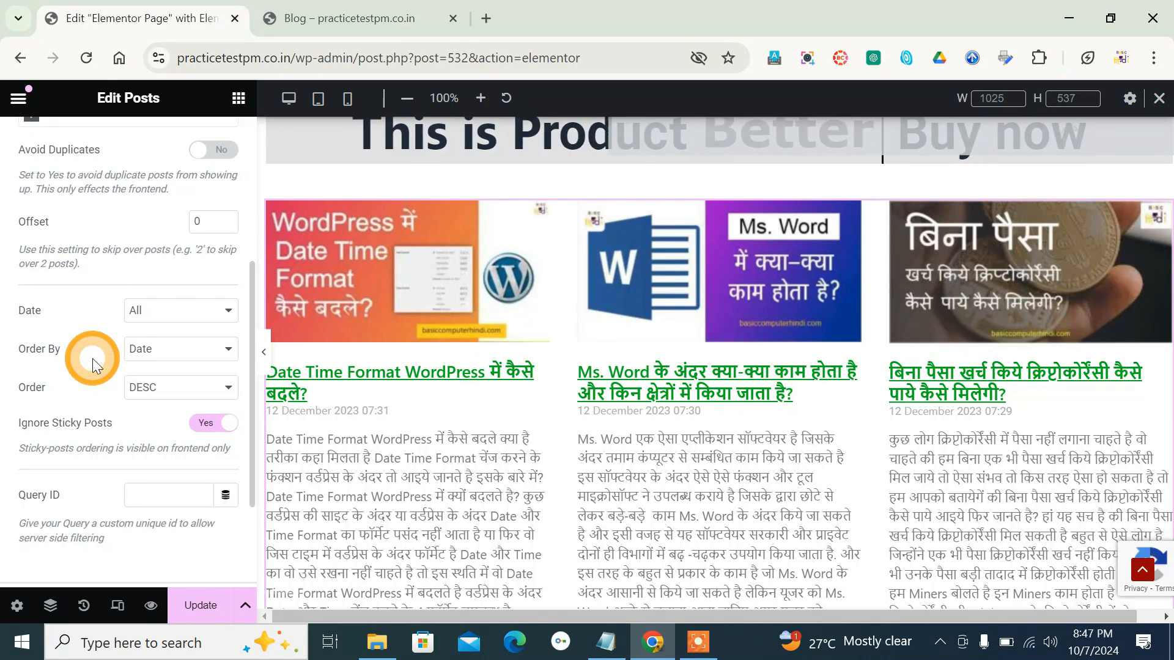
- Try ASC order in the posts query and restore DESC, and turn Ignore Sticky Posts off and on again
click(160, 391)
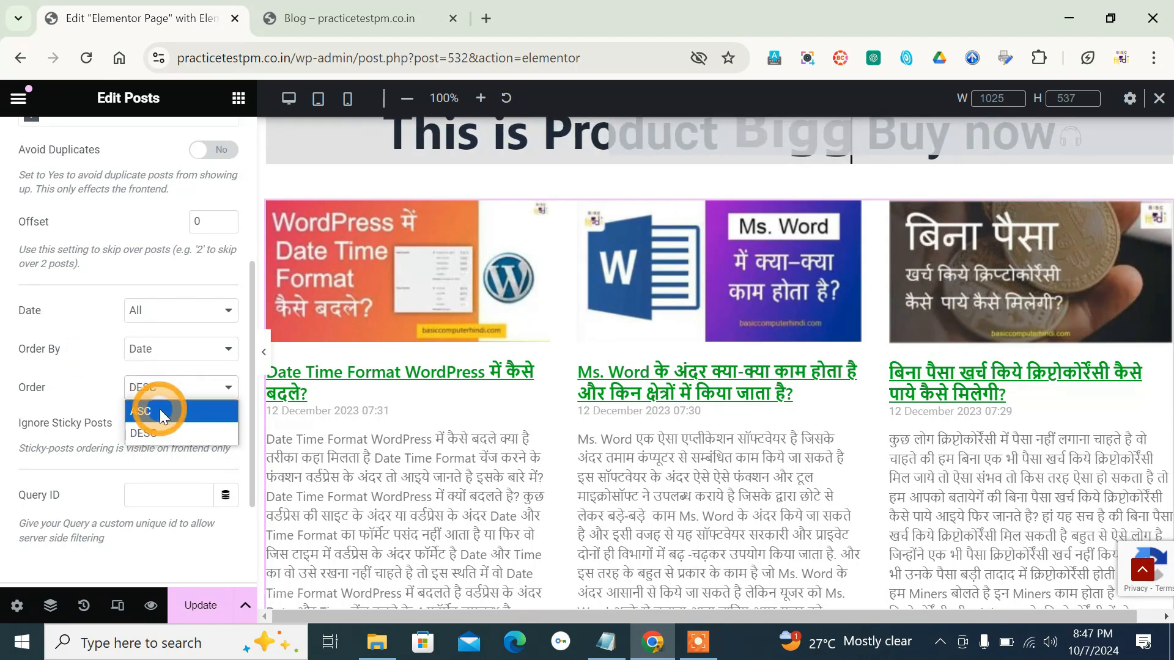
click(160, 411)
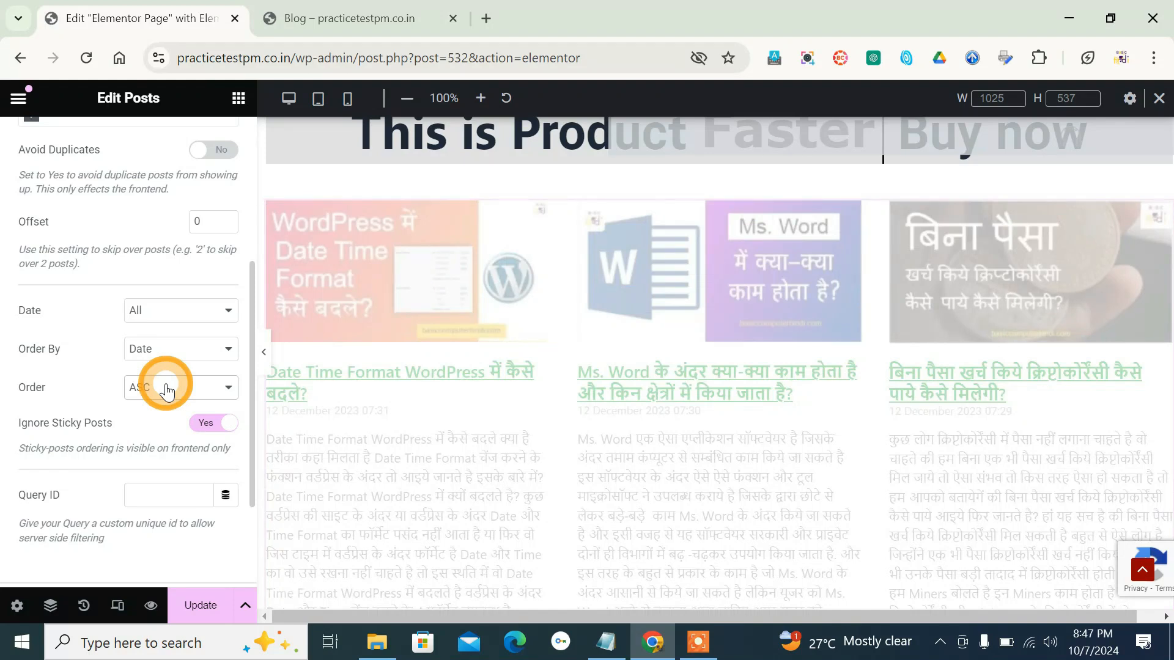
click(166, 390)
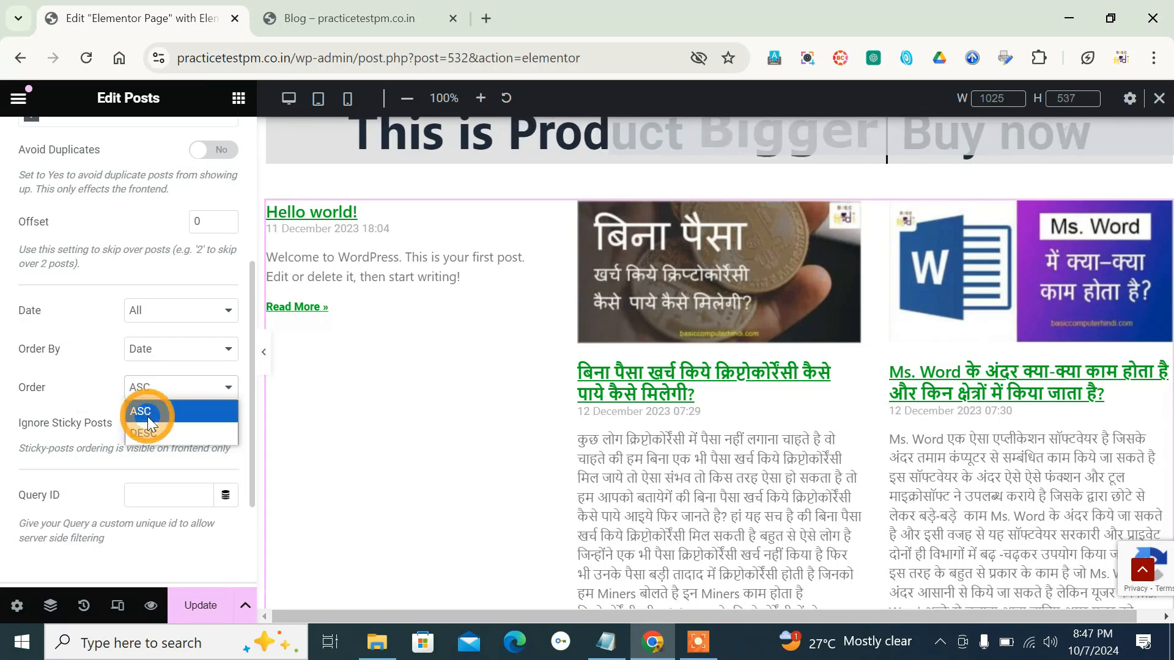
click(171, 437)
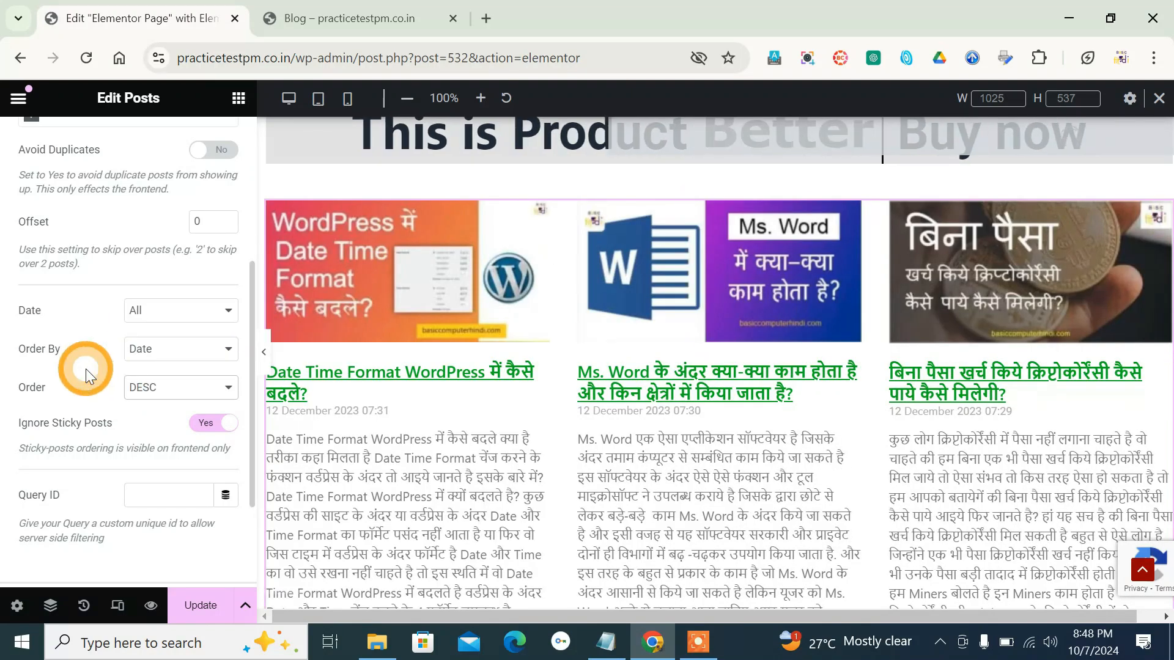
click(204, 431)
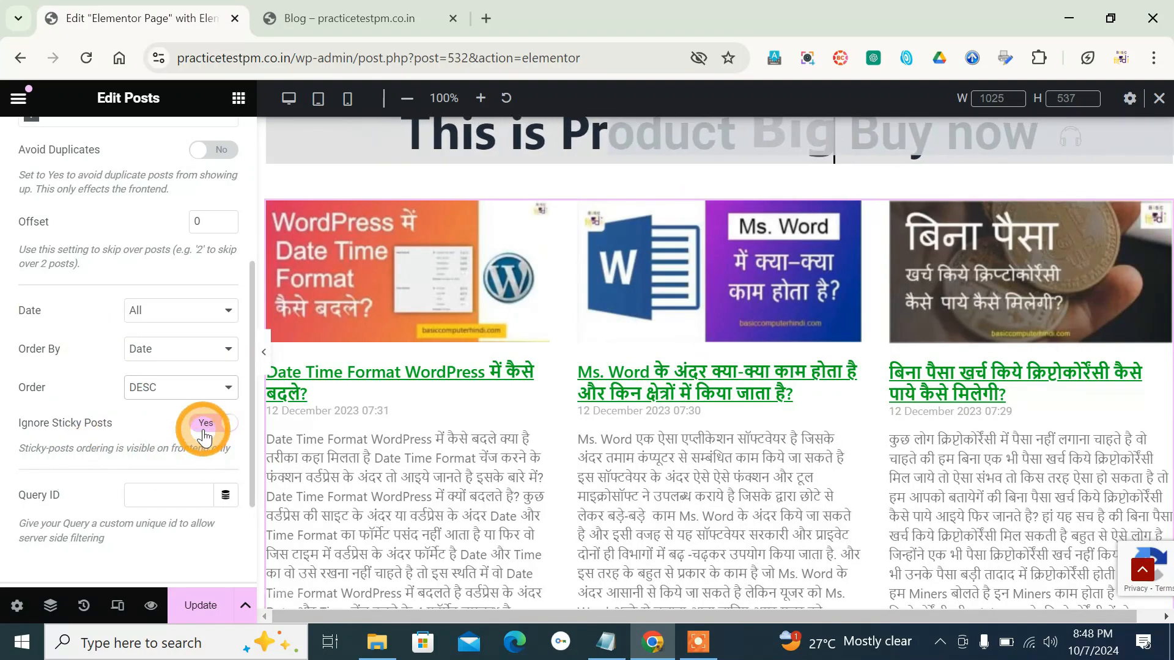
click(214, 427)
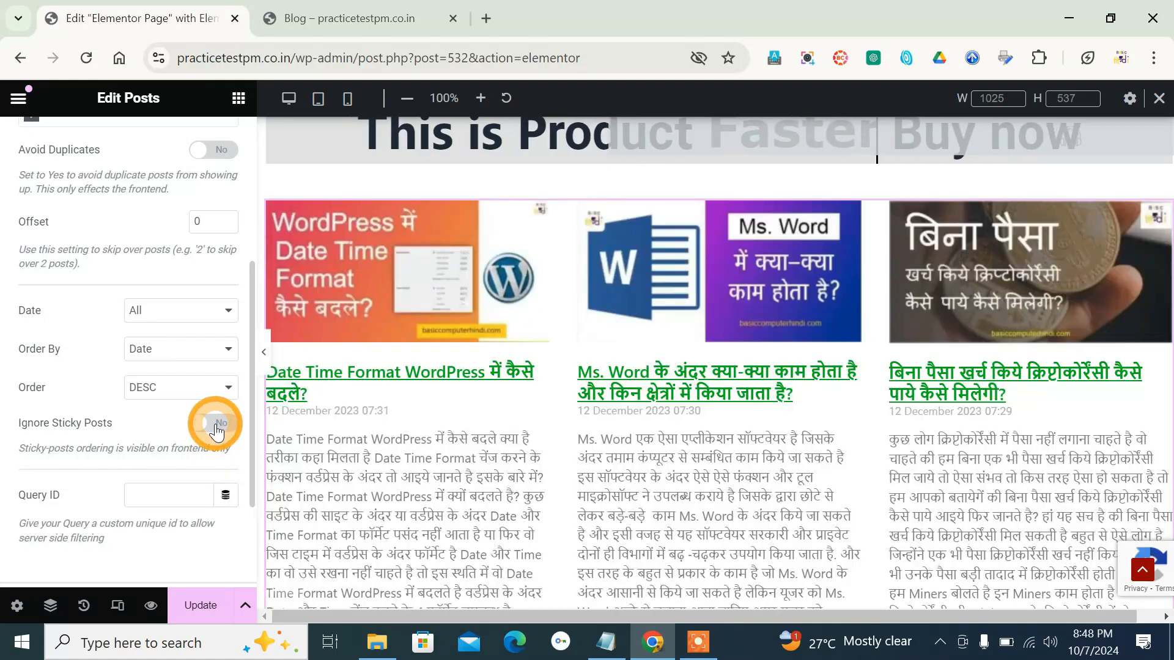
- Set the Posts widget's pagination to Numbers and check the page numbers below the posts
scroll(130, 430, down, 3)
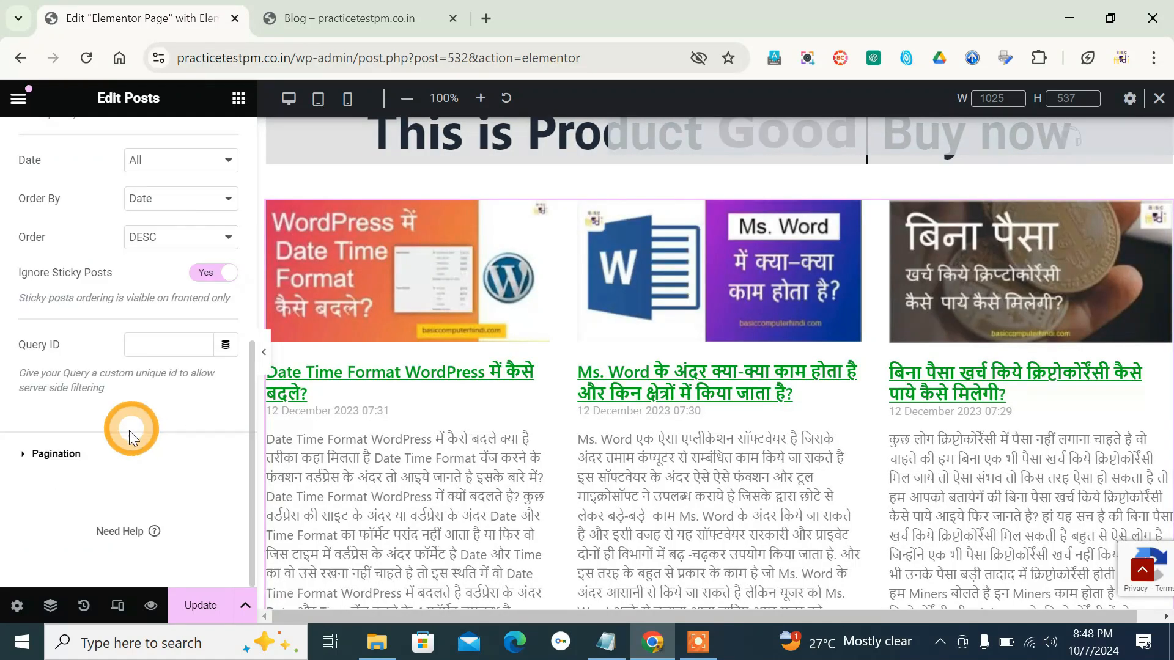
click(27, 454)
click(199, 320)
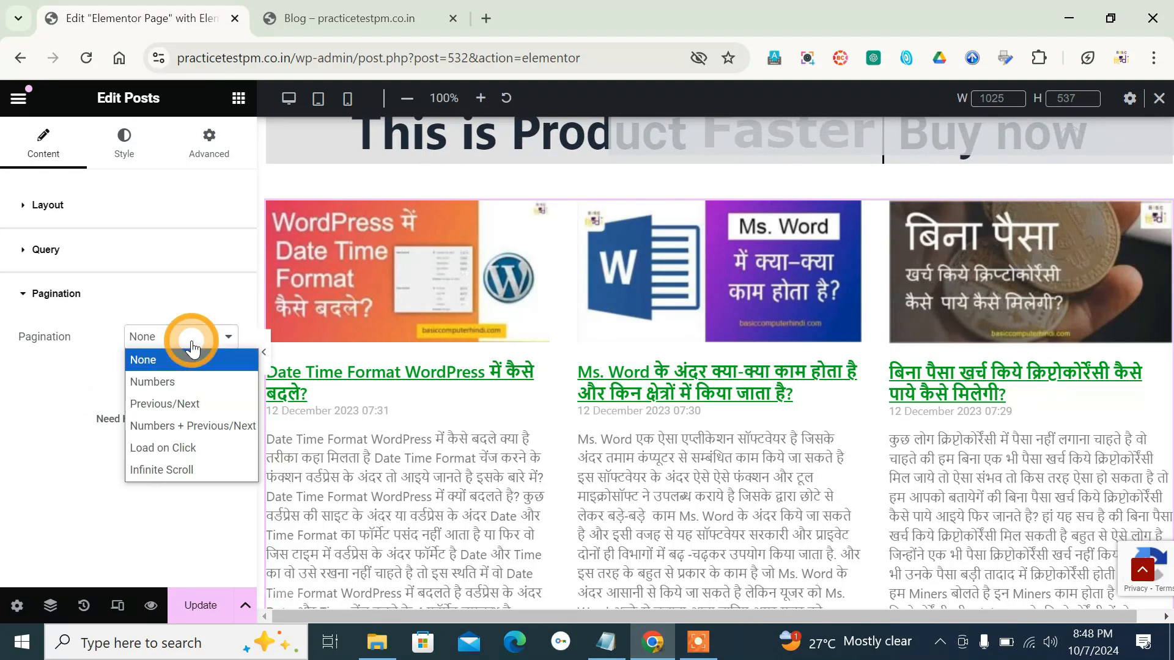
click(185, 383)
key(Down)
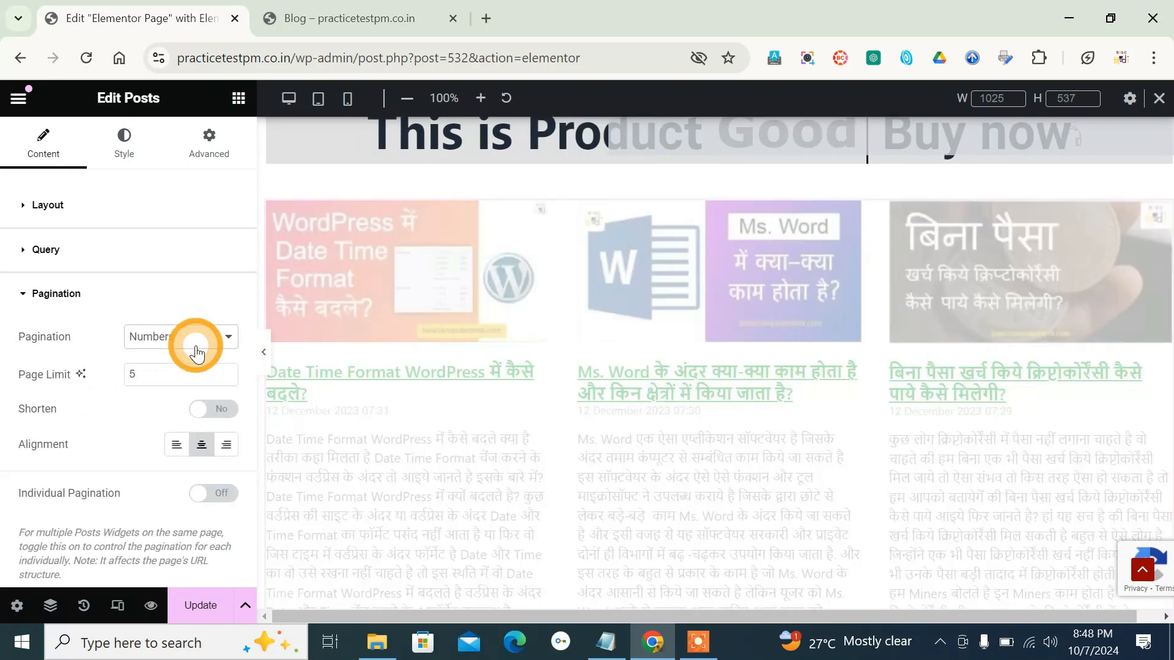
scroll(511, 460, down, 5)
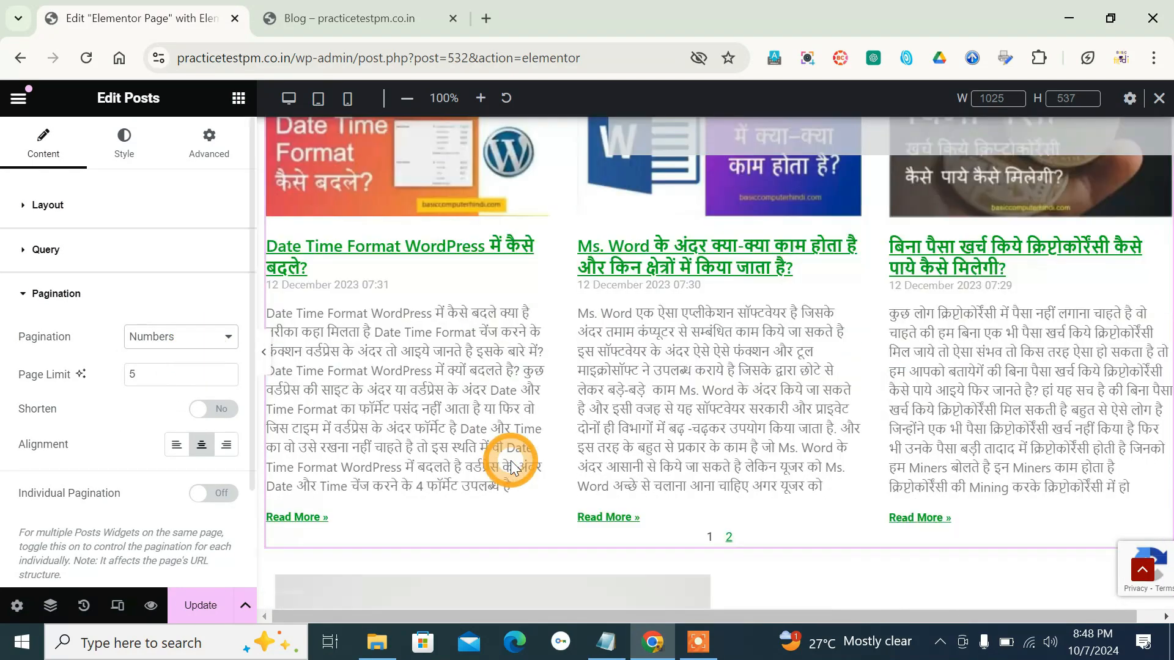
scroll(511, 460, up, 2)
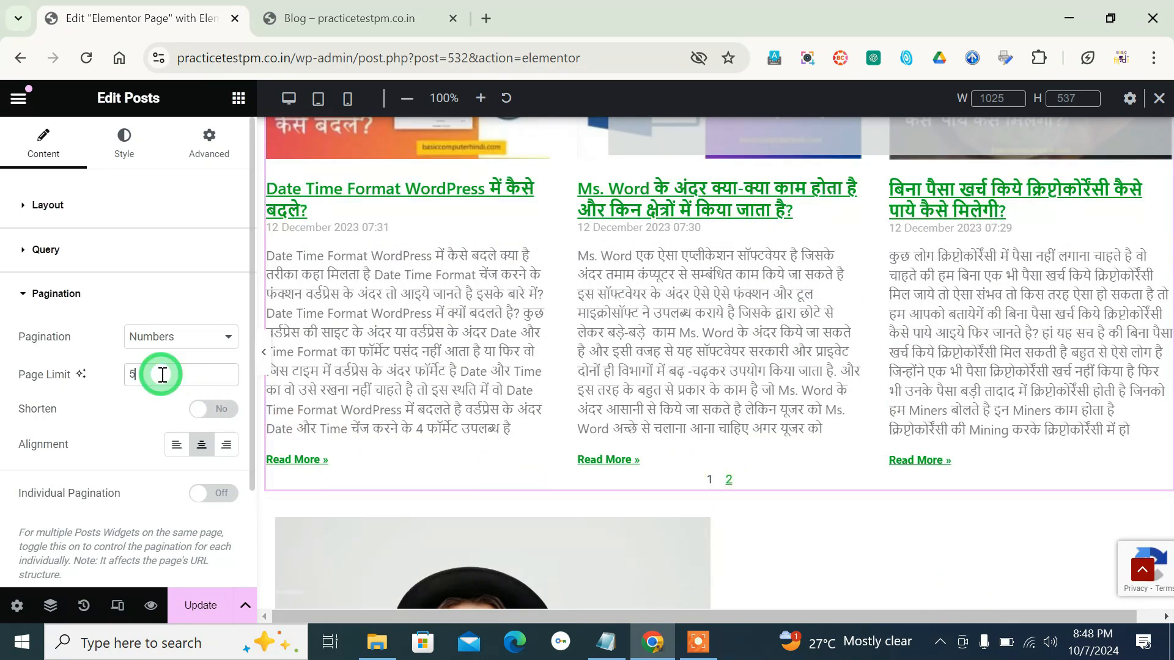
- Turn the pagination's Shorten option on and off again, and try right alignment before restoring centre
click(204, 416)
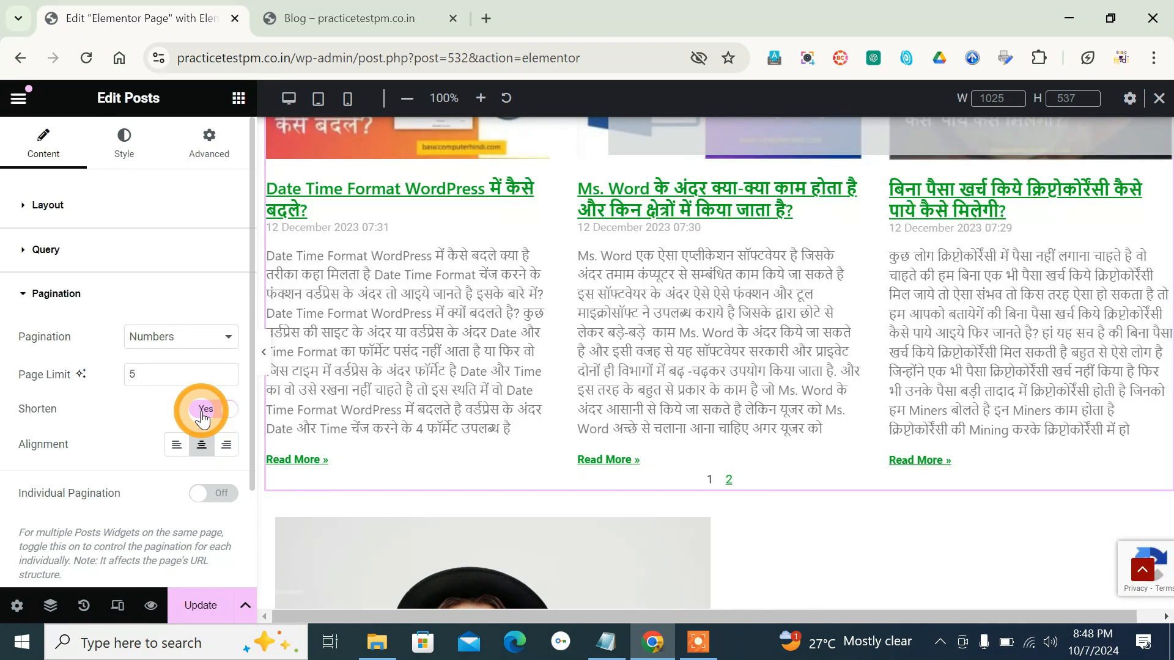
scroll(536, 393, up, 3)
click(211, 408)
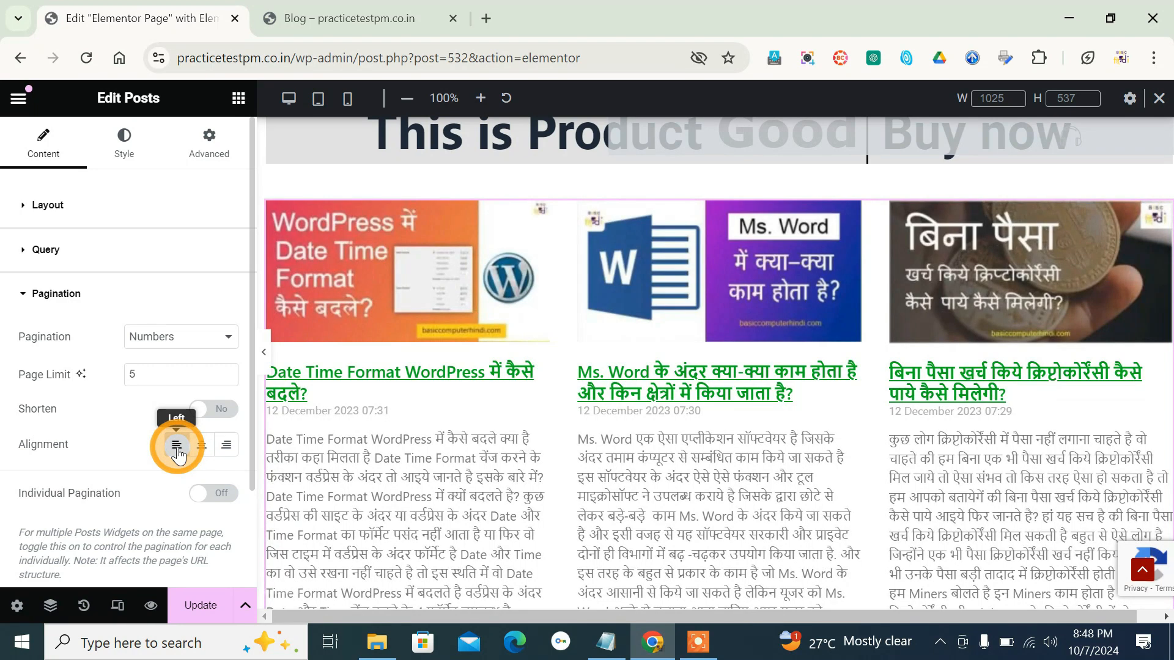
click(228, 452)
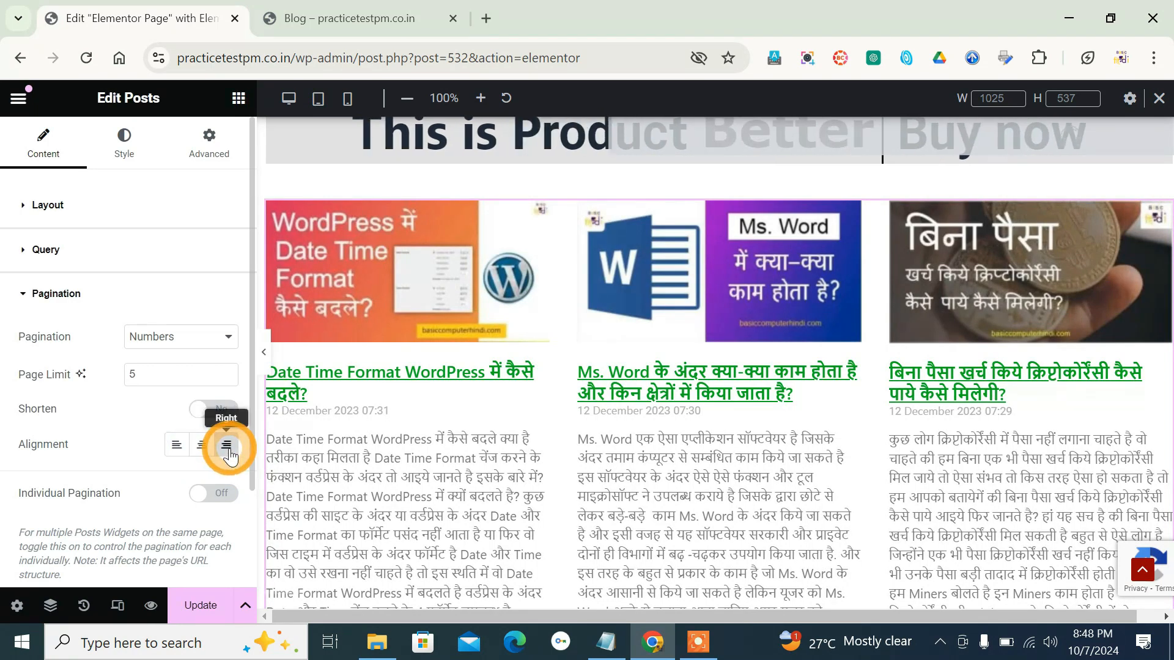
click(201, 444)
scroll(140, 514, down, 2)
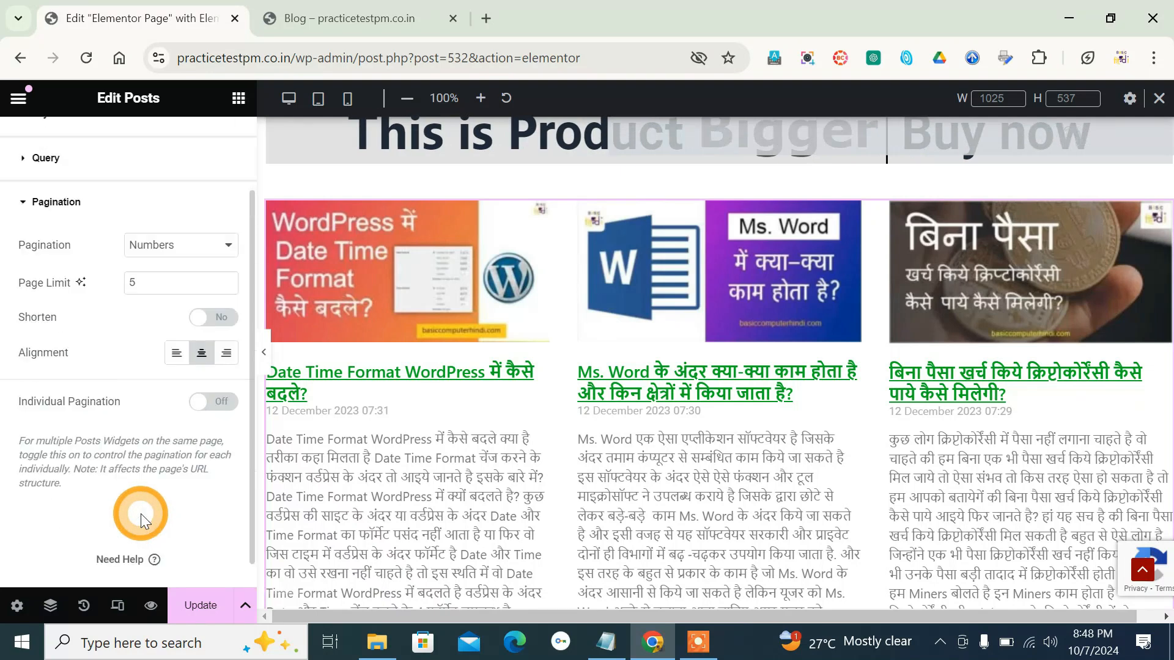
scroll(140, 514, up, 2)
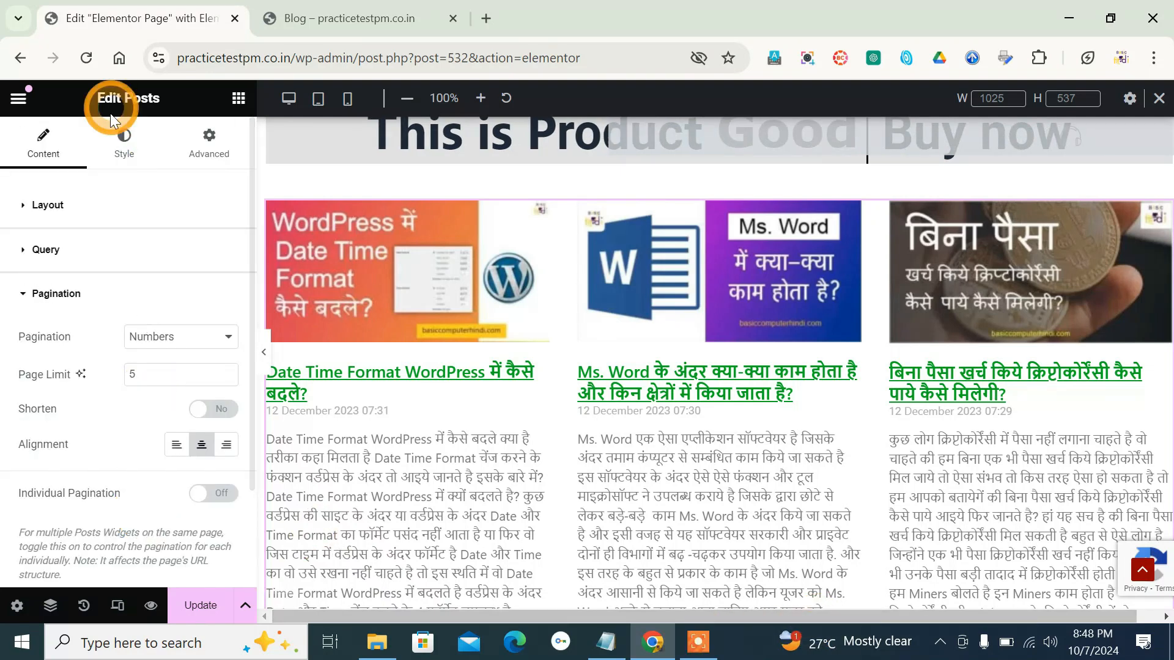
- Set the Posts widget's columns gap to 30 px and rows gap to 39 px in the layout styling
click(122, 138)
click(82, 269)
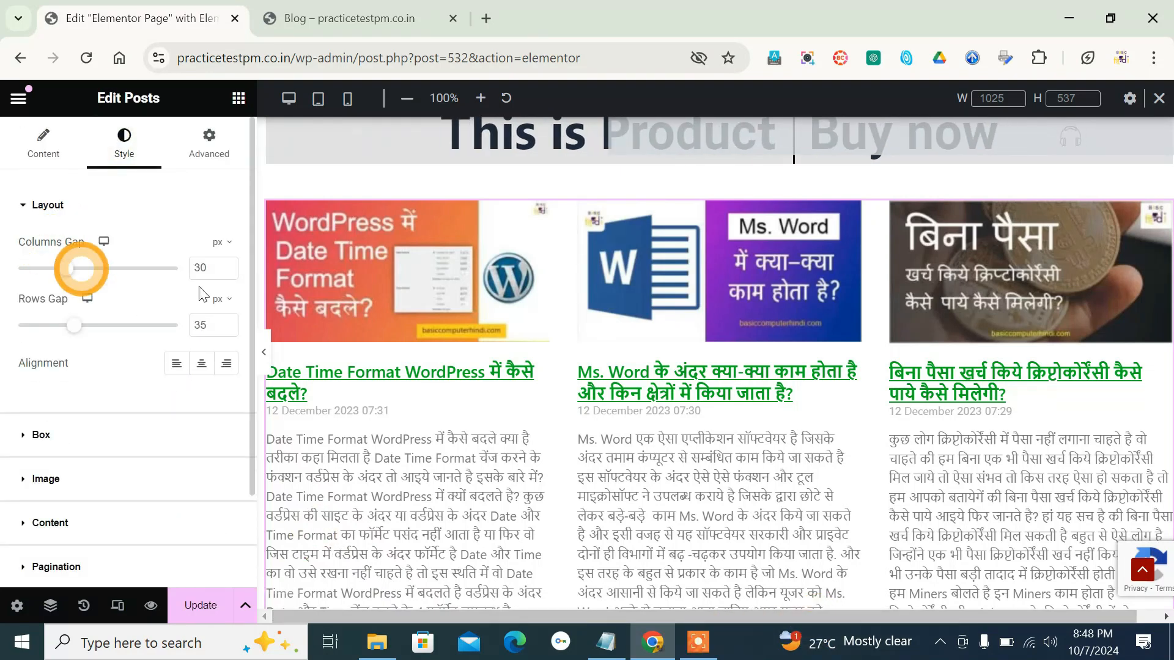
click(73, 269)
drag(82, 269, 68, 270)
drag(73, 326, 80, 325)
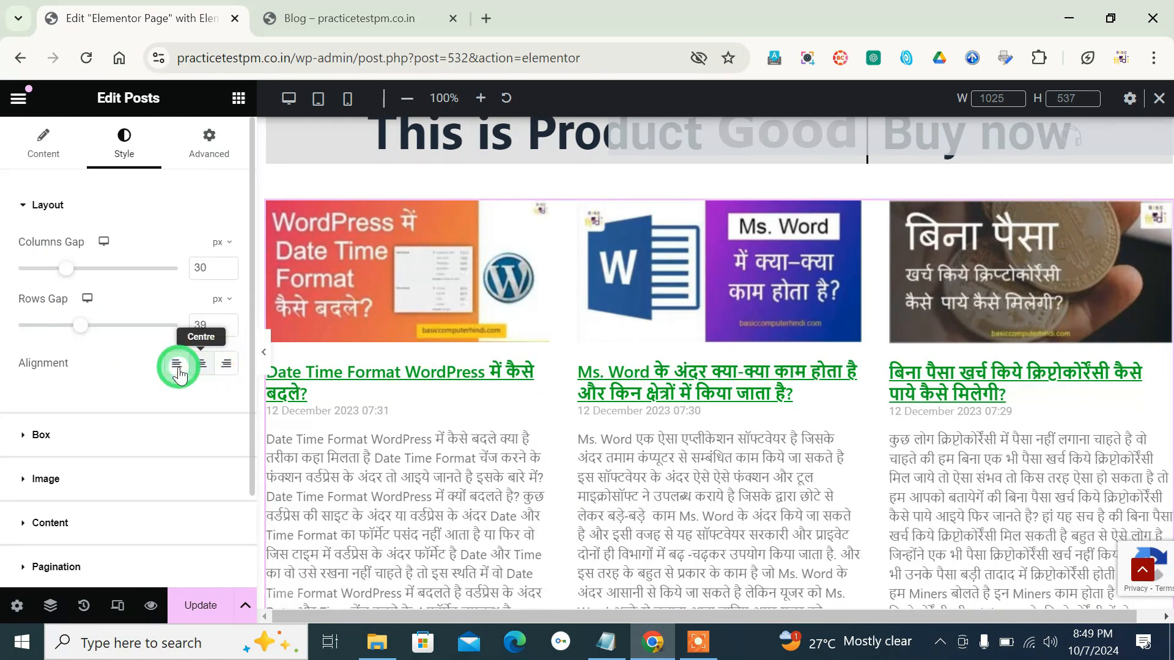
- Try centre alignment for the post text and set it to left
click(203, 367)
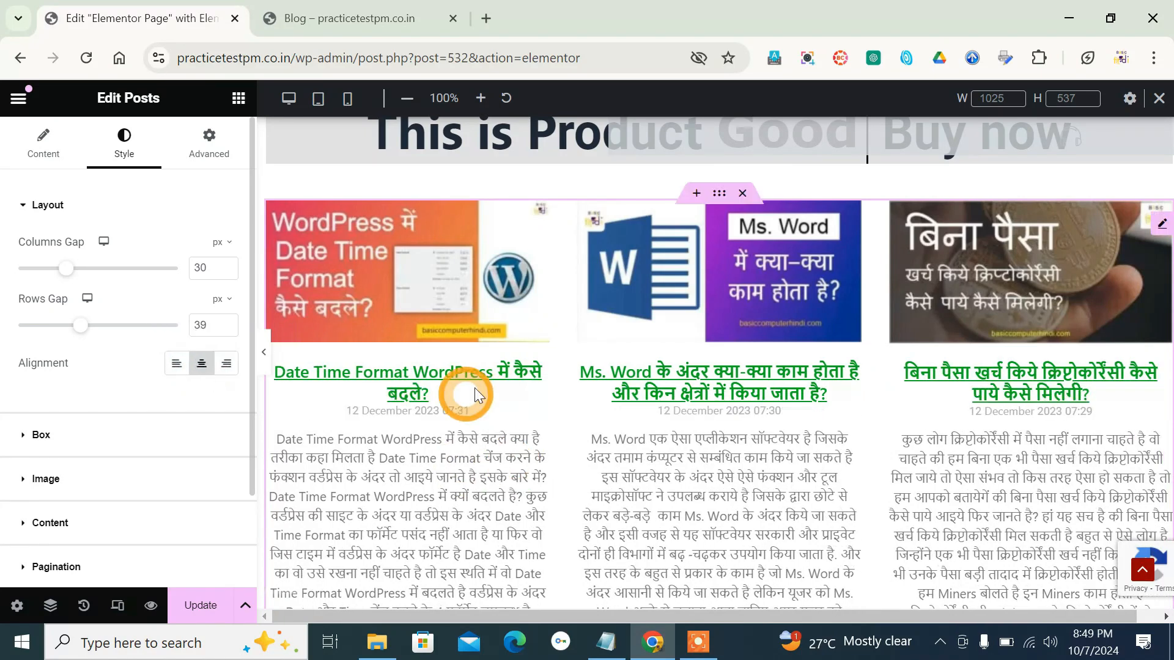
click(184, 369)
- Try border widths of 12 px and 2 px on the post boxes, and set the width to 5 px and the border radius to 31 px
click(33, 432)
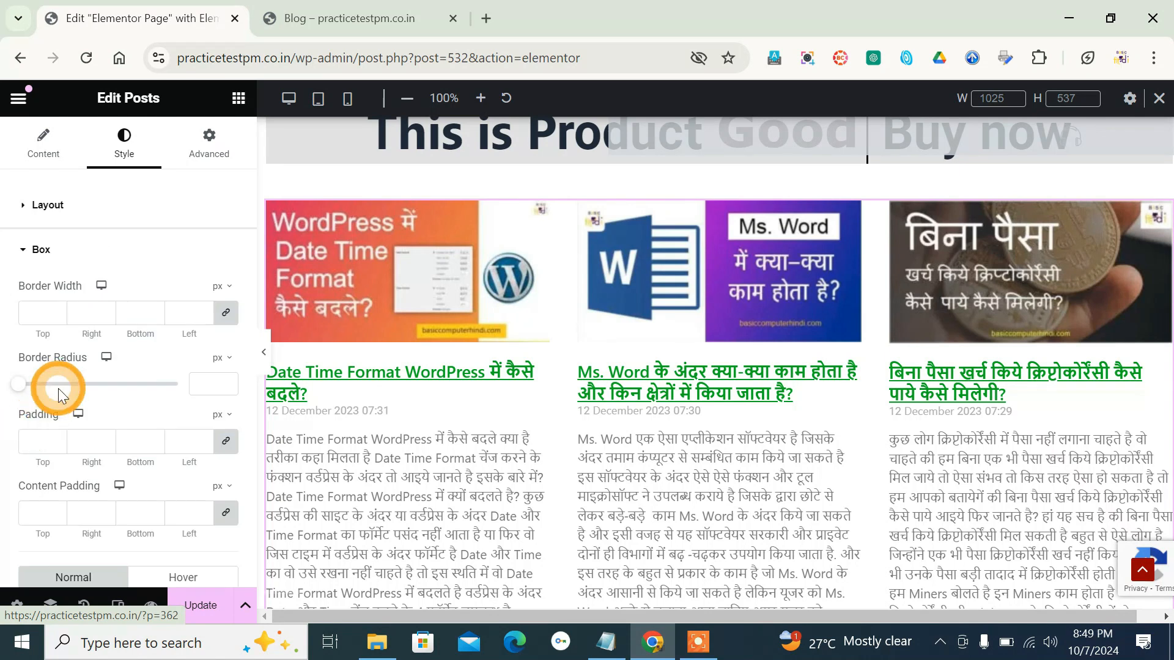
click(203, 310)
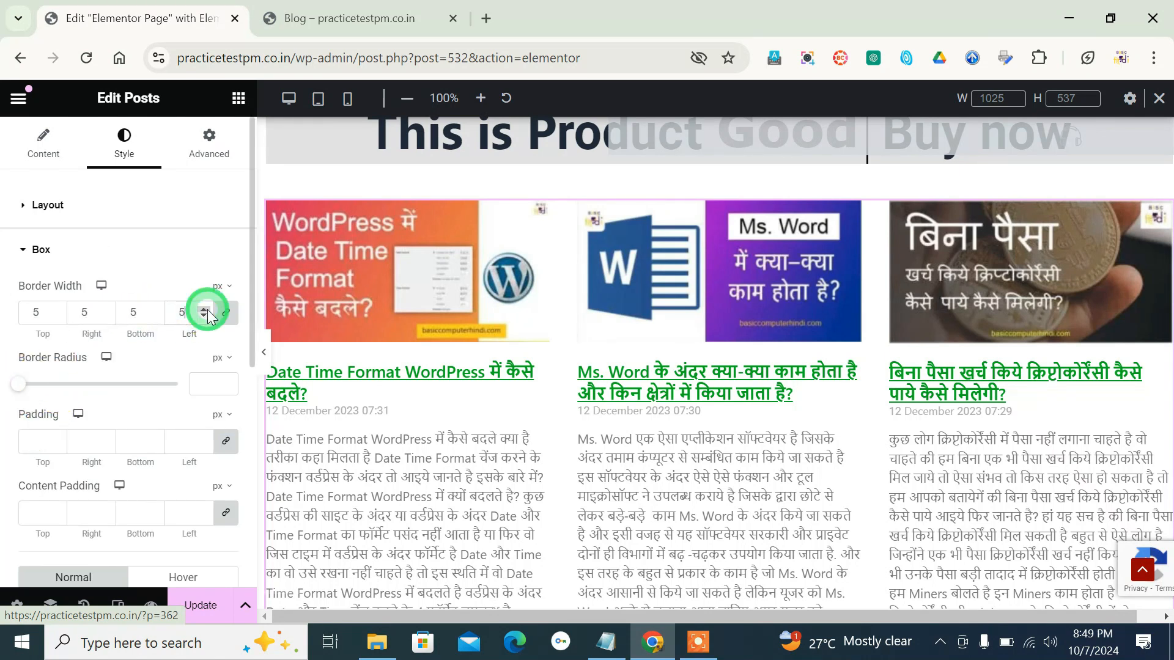
double_click(179, 314)
text(12)
double_click(177, 313)
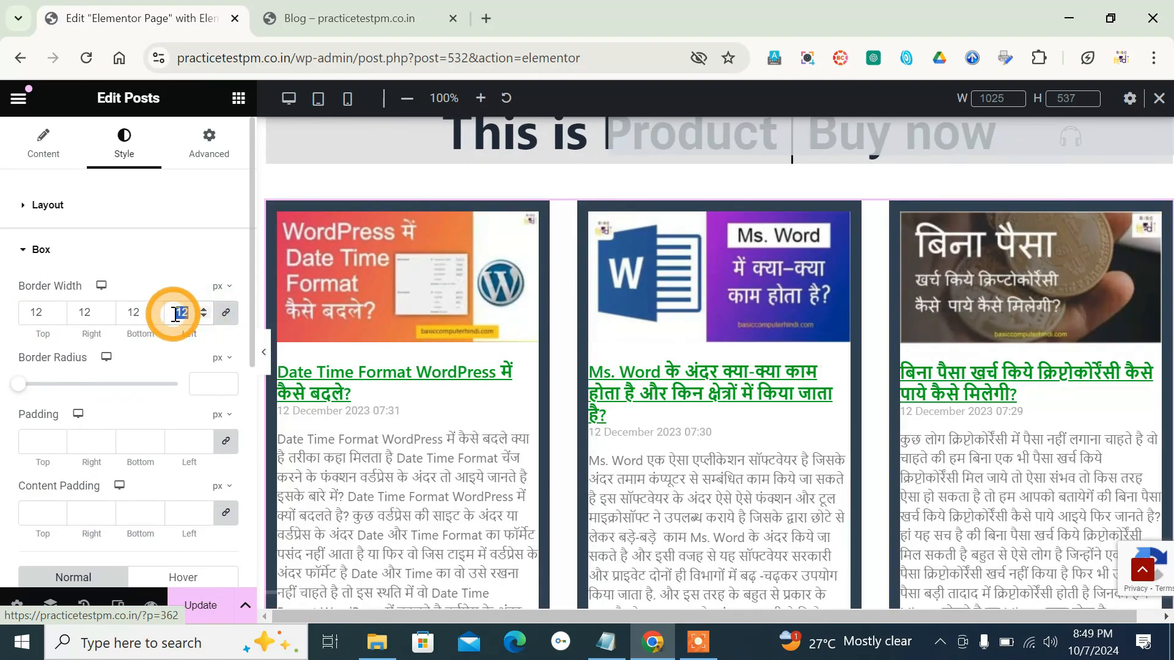
scroll(393, 353, down, 3)
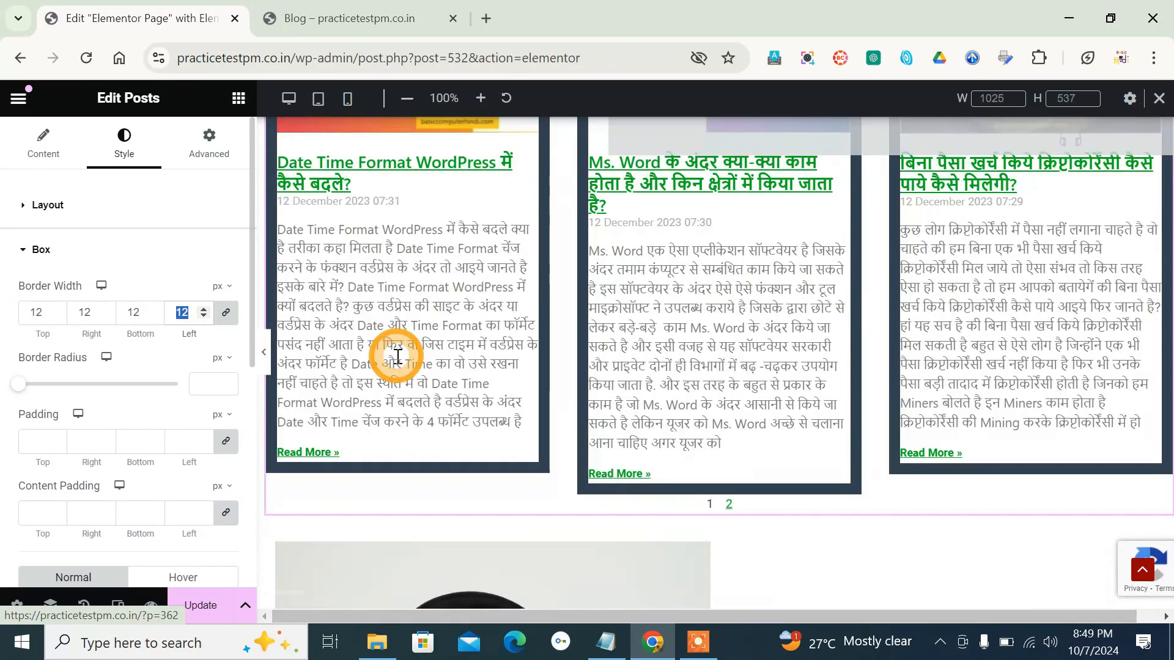
scroll(393, 353, up, 5)
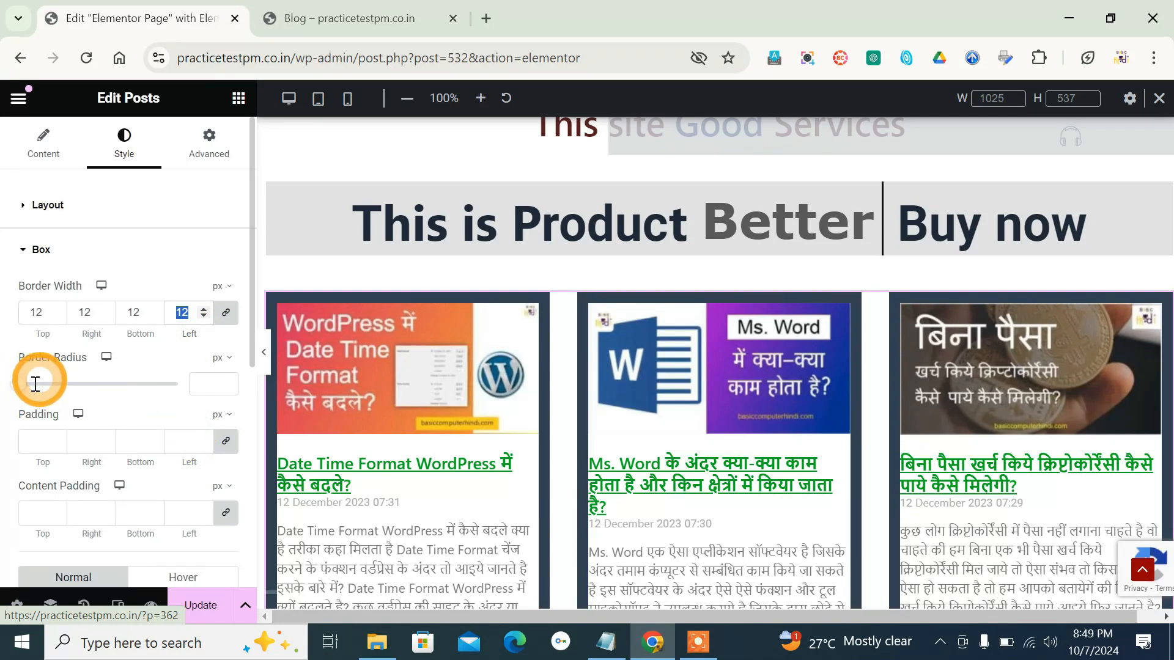
text(2)
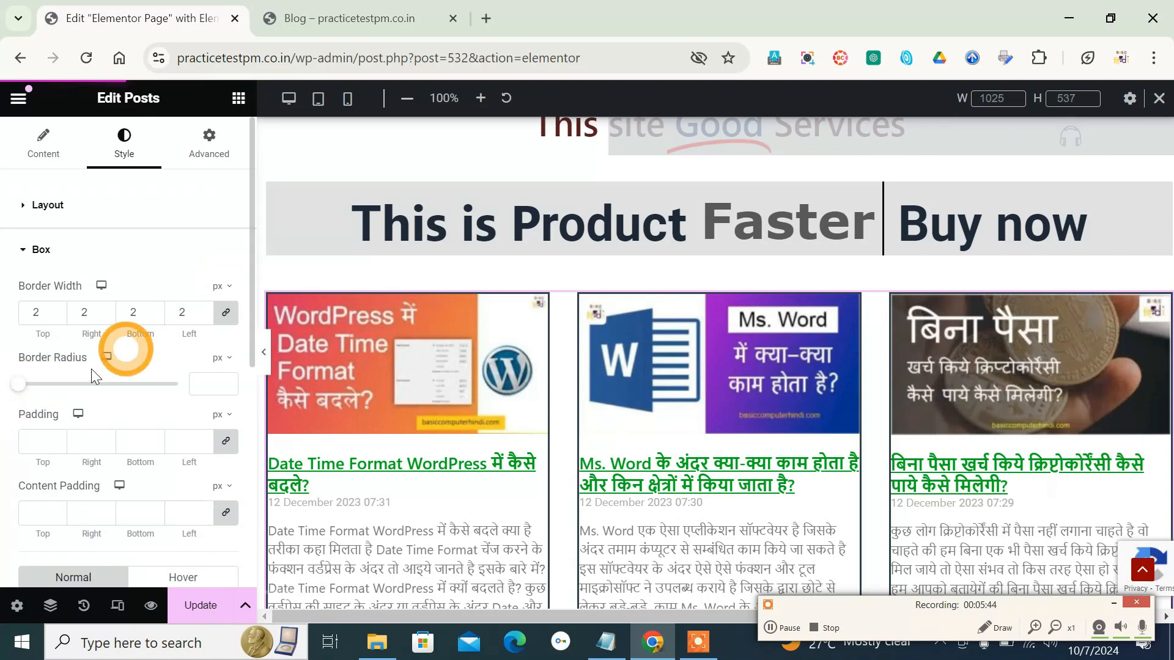
double_click(176, 316)
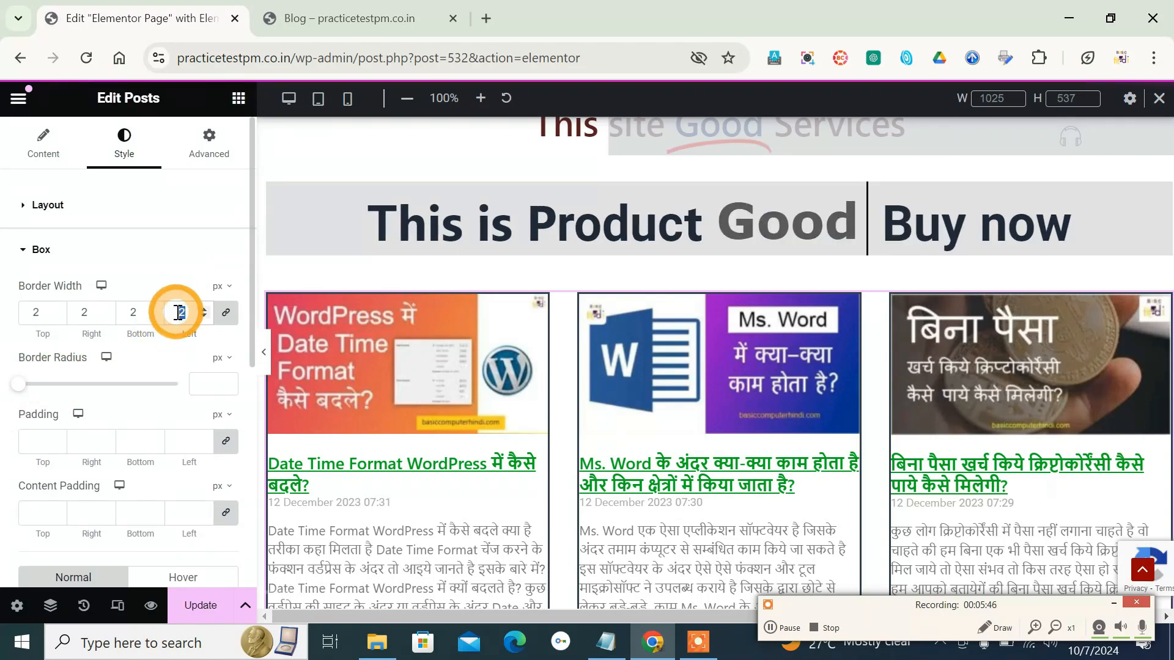
text(5)
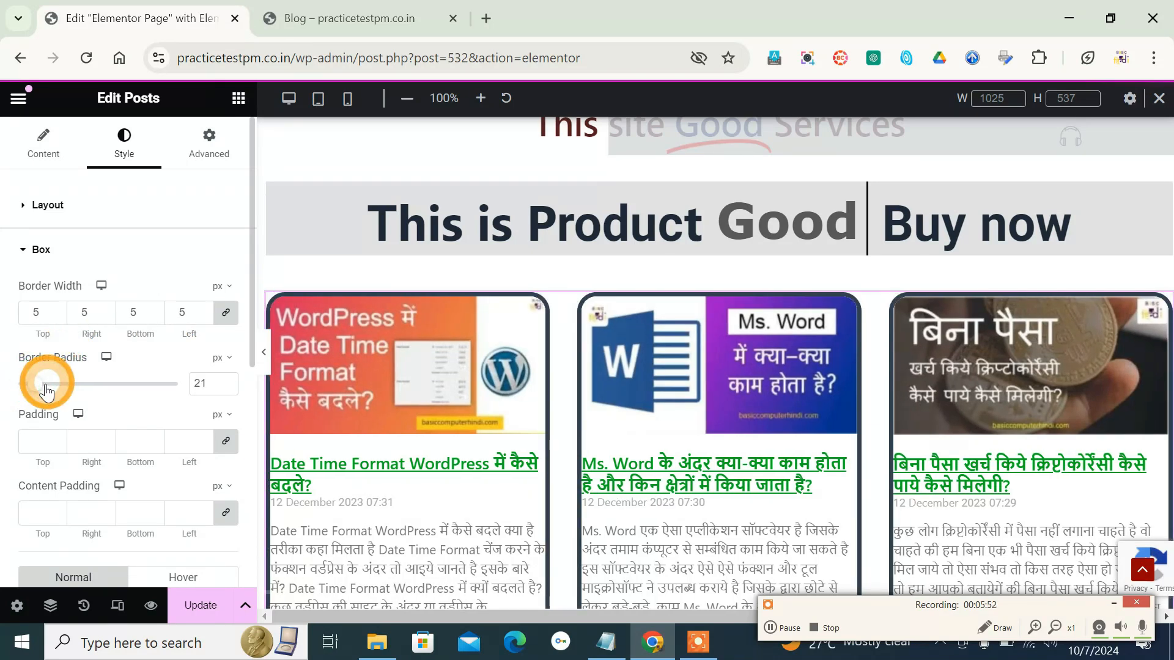
scroll(86, 393, down, 3)
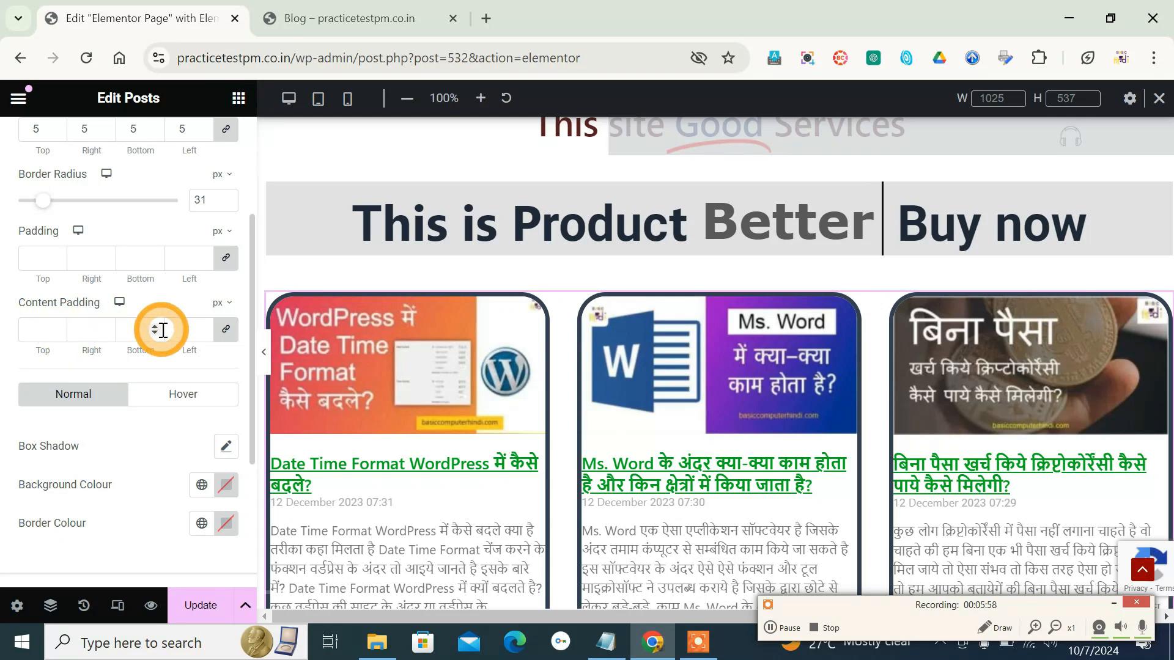
scroll(121, 446, down, 2)
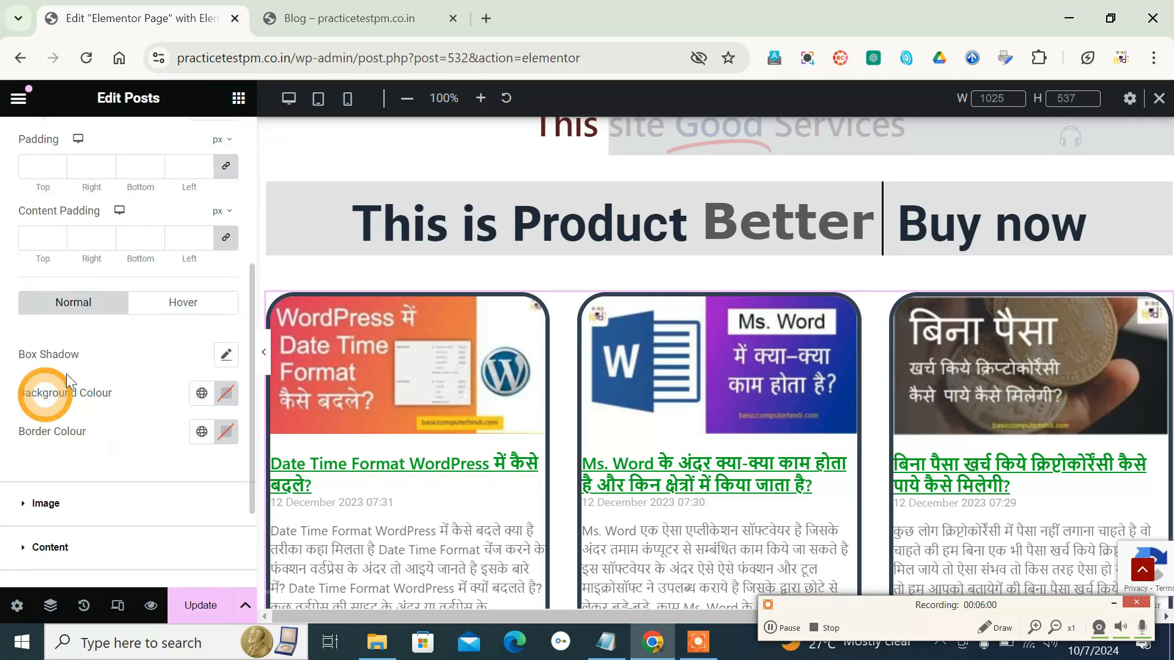
scroll(66, 379, up, 2)
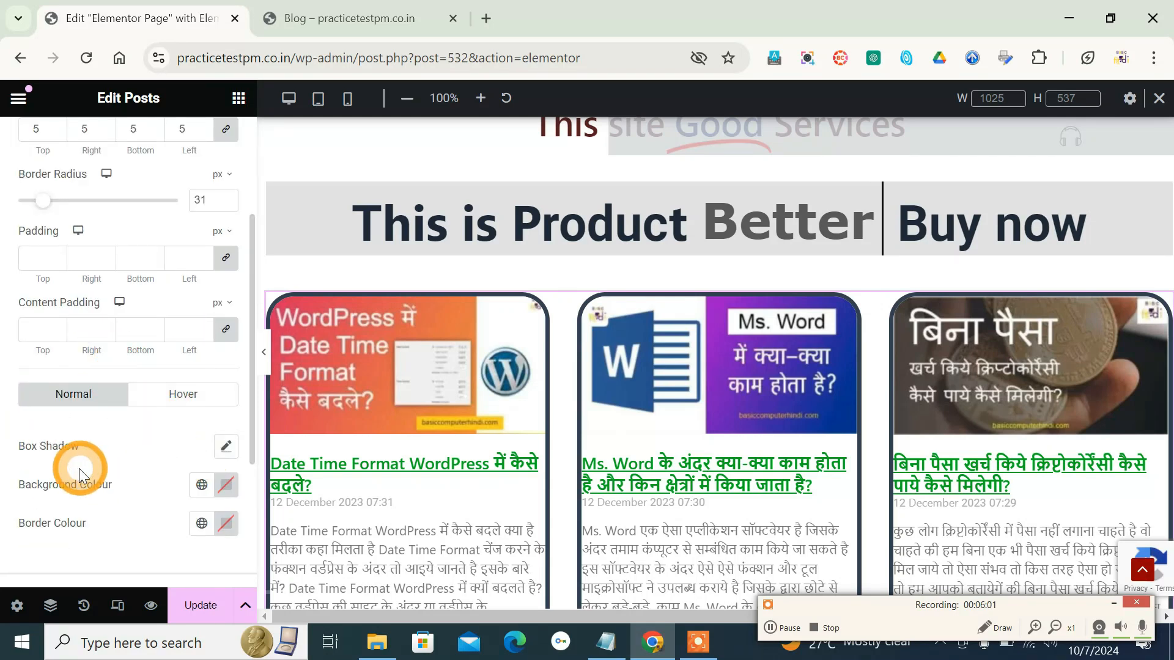
- Add a box shadow to the post boxes, try a dark red, and set its colour to rgba(38, 26, 26, 0.92)
click(227, 448)
scroll(232, 398, down, 2)
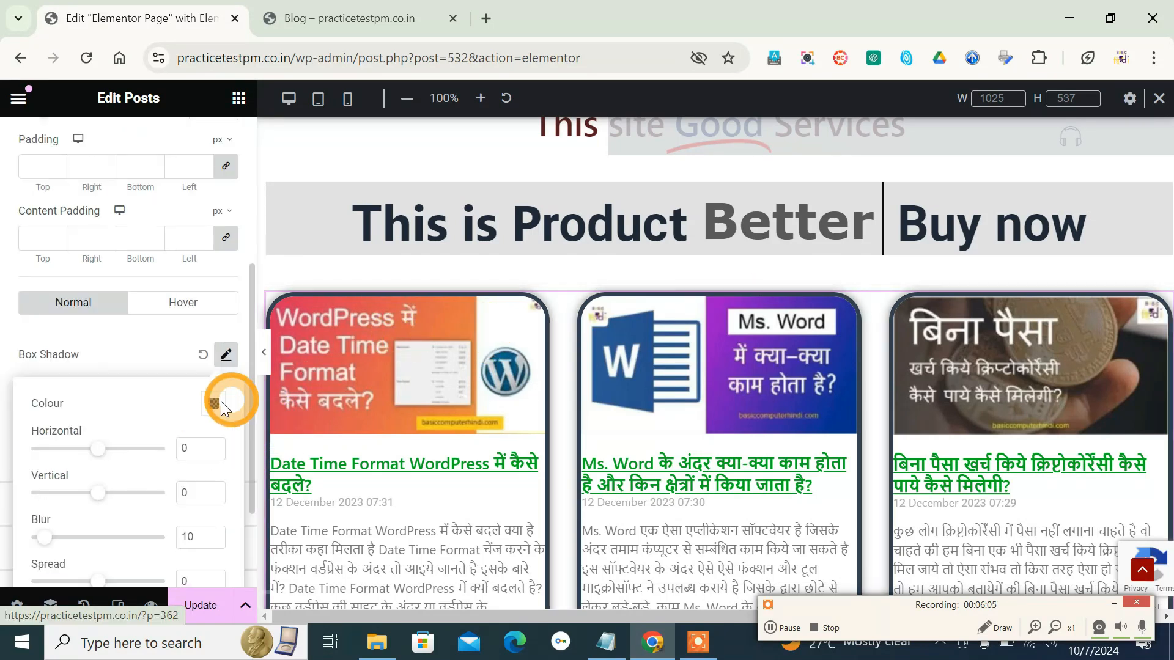
scroll(150, 413, down, 2)
click(214, 314)
click(250, 428)
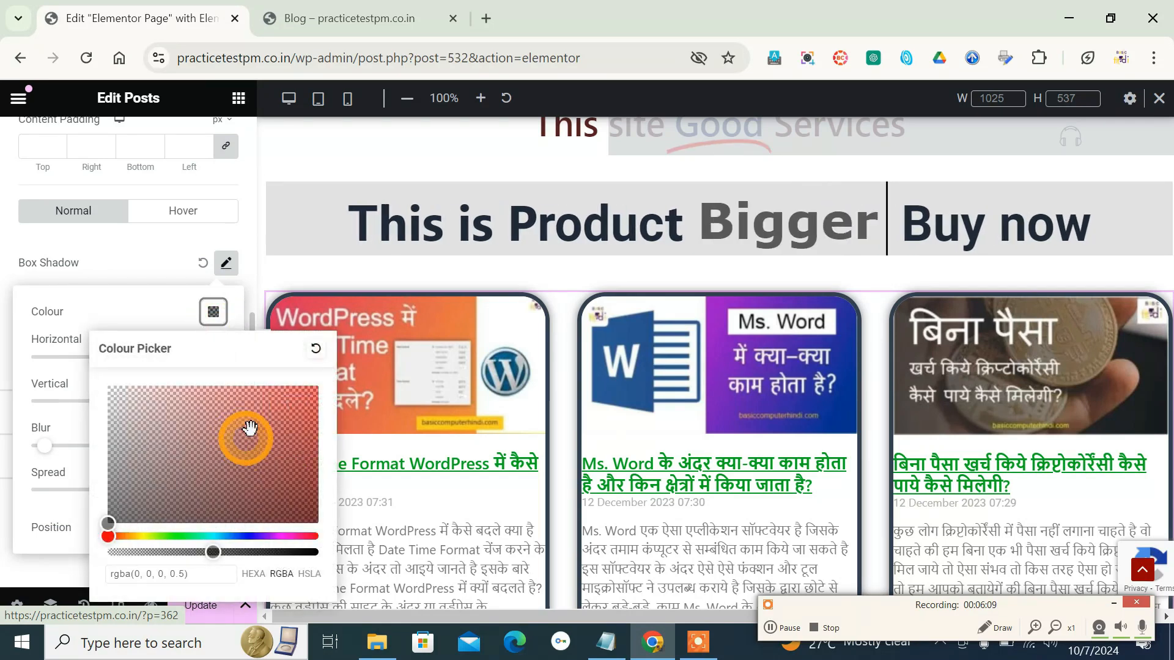
click(289, 446)
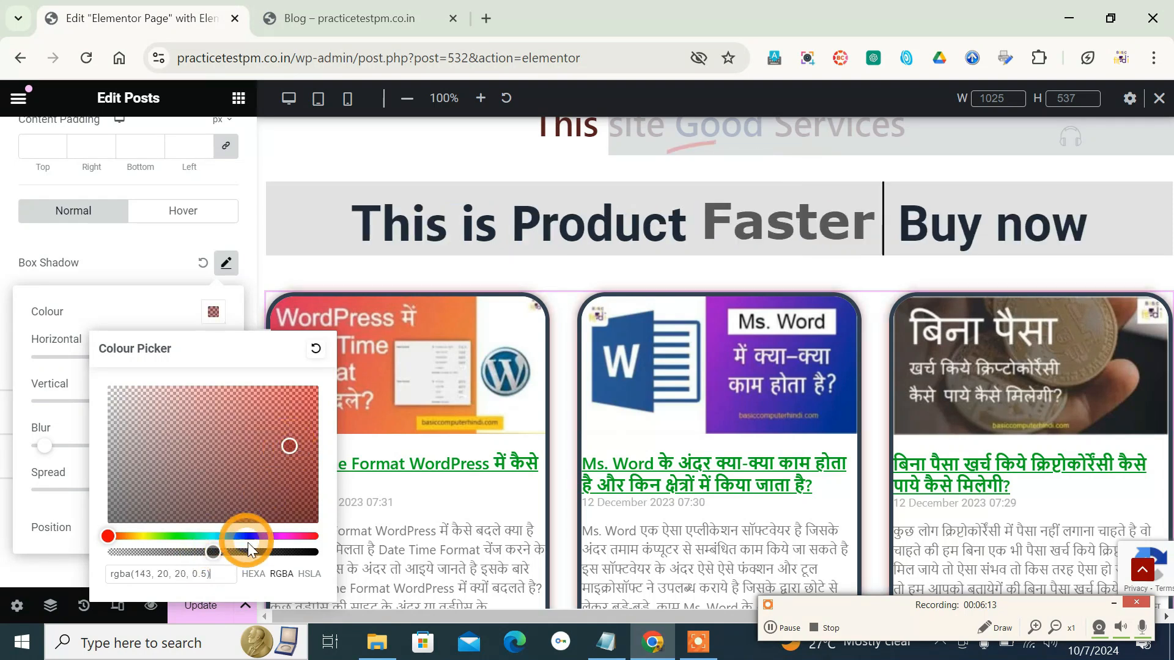
drag(220, 547, 250, 548)
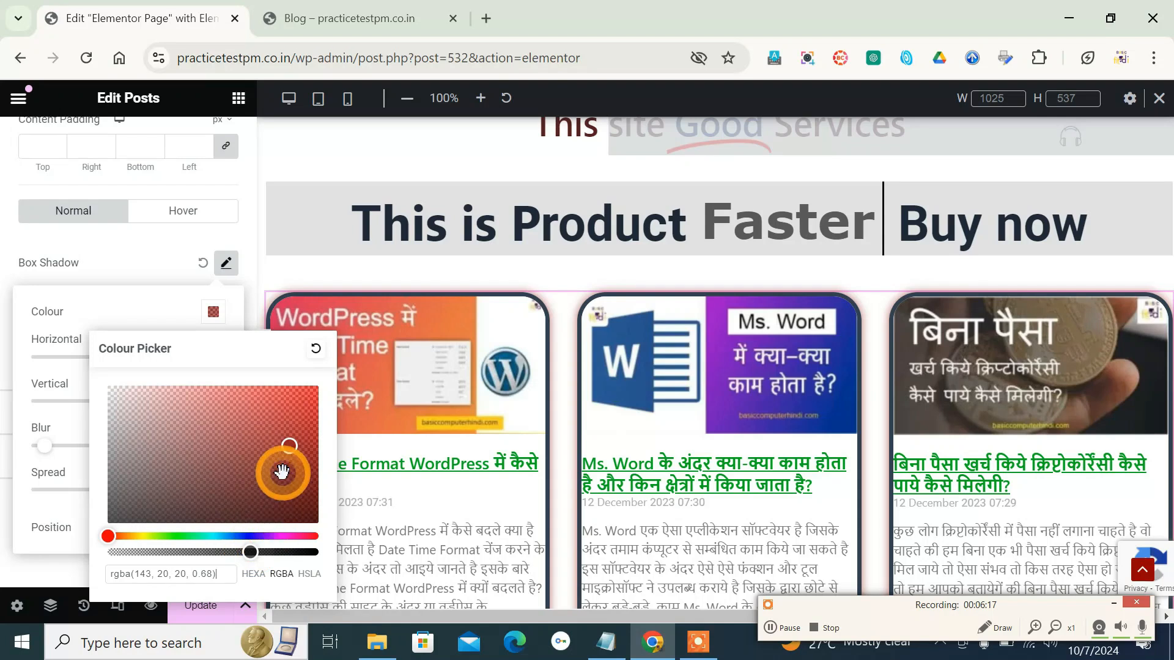
drag(254, 550, 301, 550)
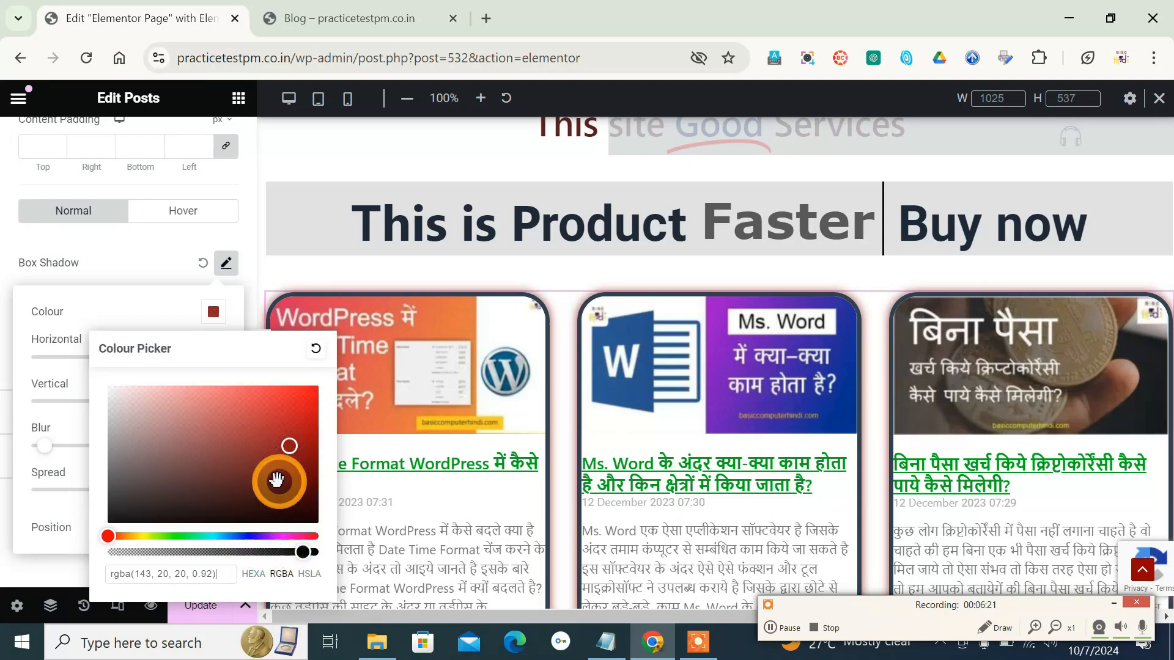
click(144, 504)
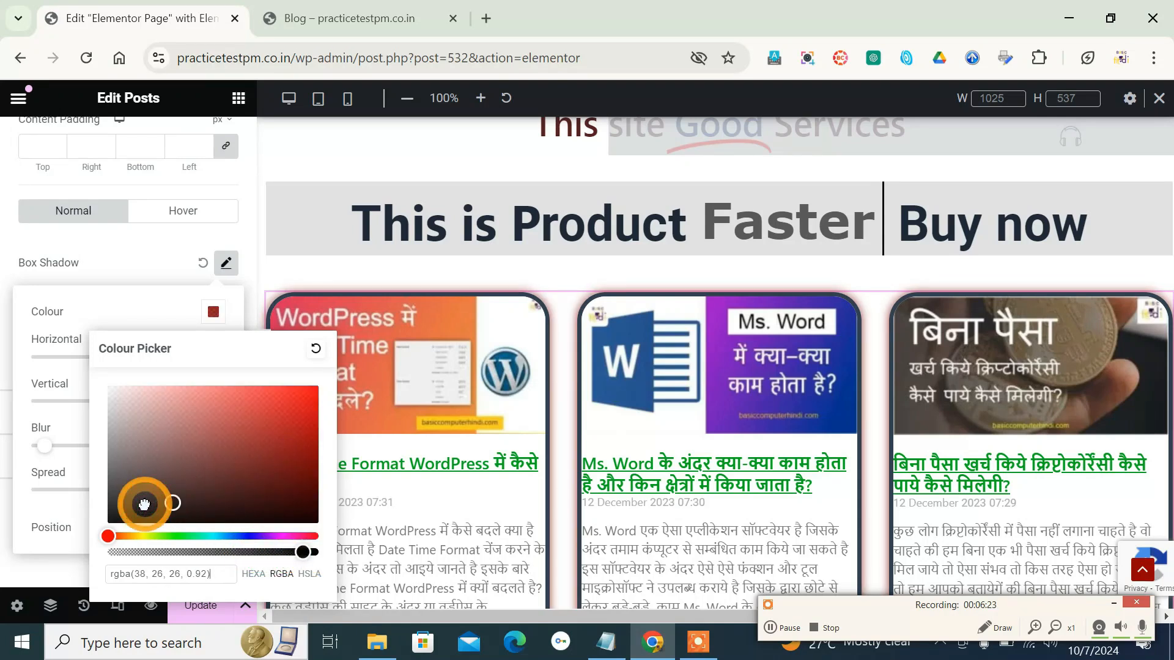
click(115, 249)
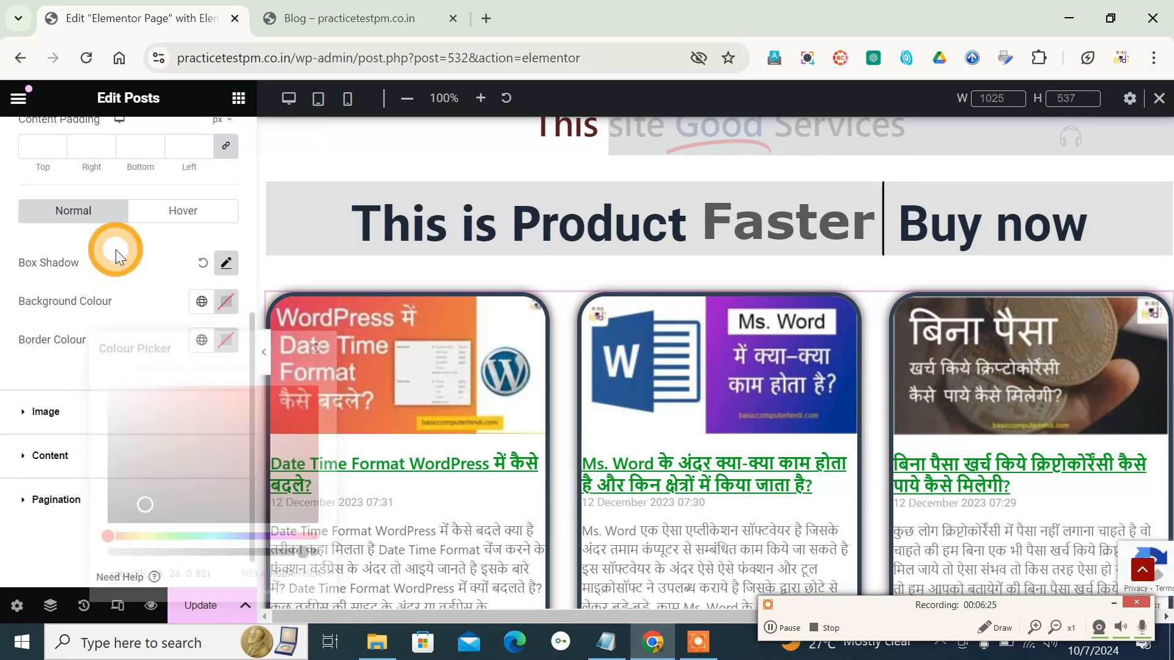
- Set the spacing of the post images to 24 px in the image styling
click(22, 414)
scroll(22, 416, down, 2)
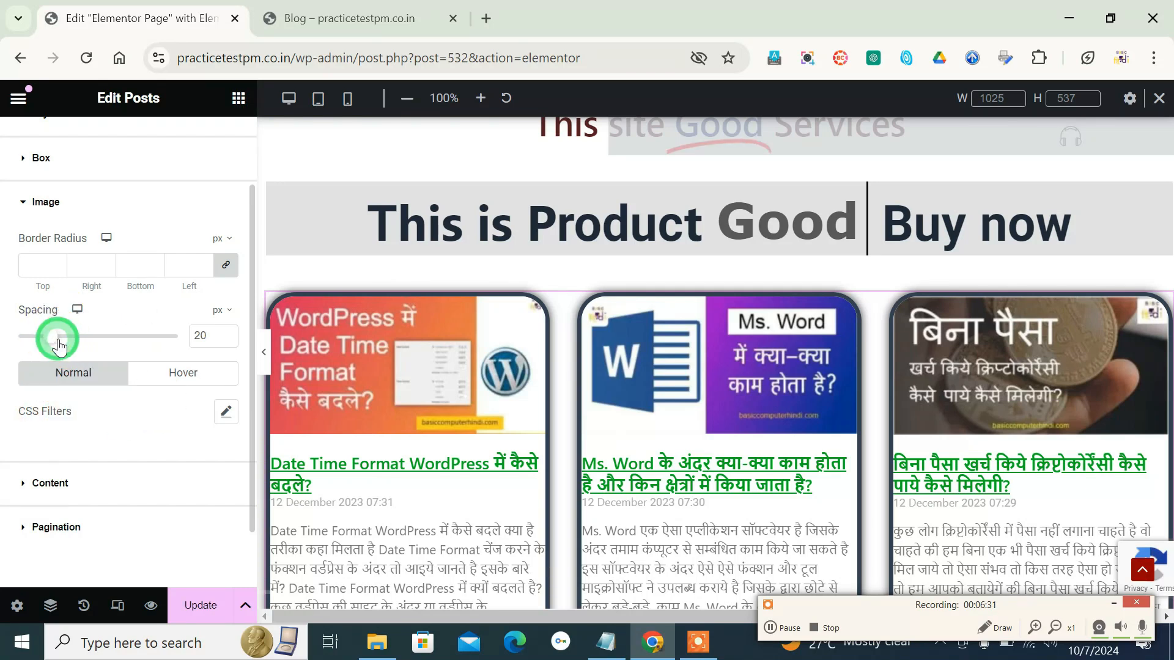
drag(63, 345, 66, 343)
click(190, 450)
- Try the red #F52424 on the post titles and set their colour to #291414
scroll(189, 450, down, 1)
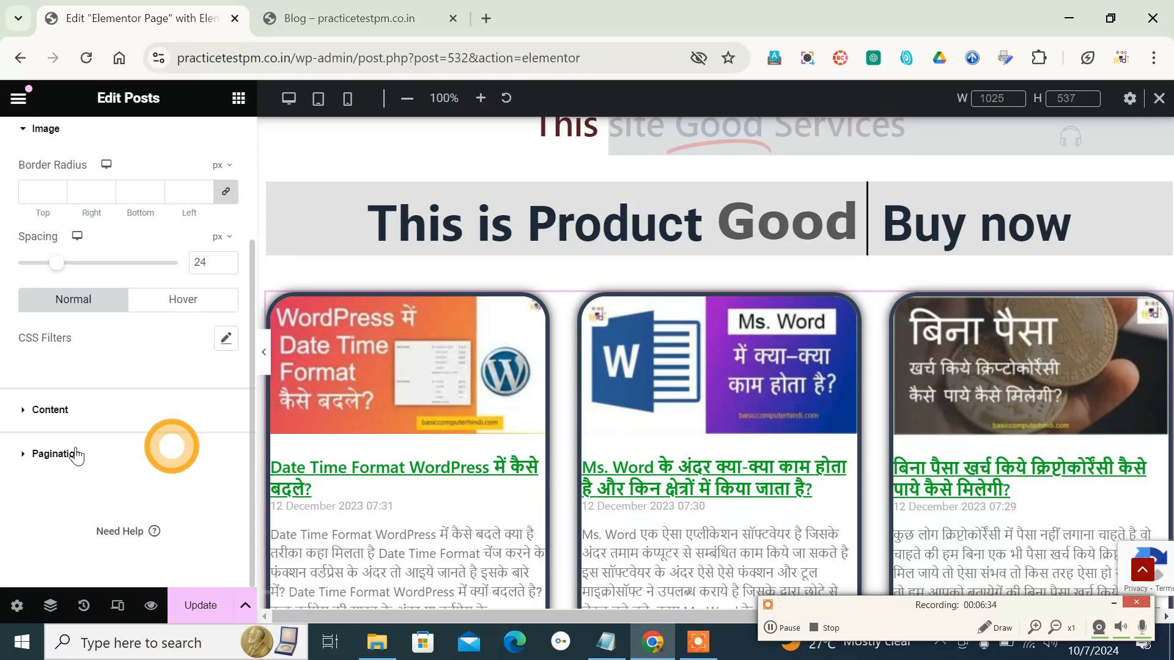
click(21, 410)
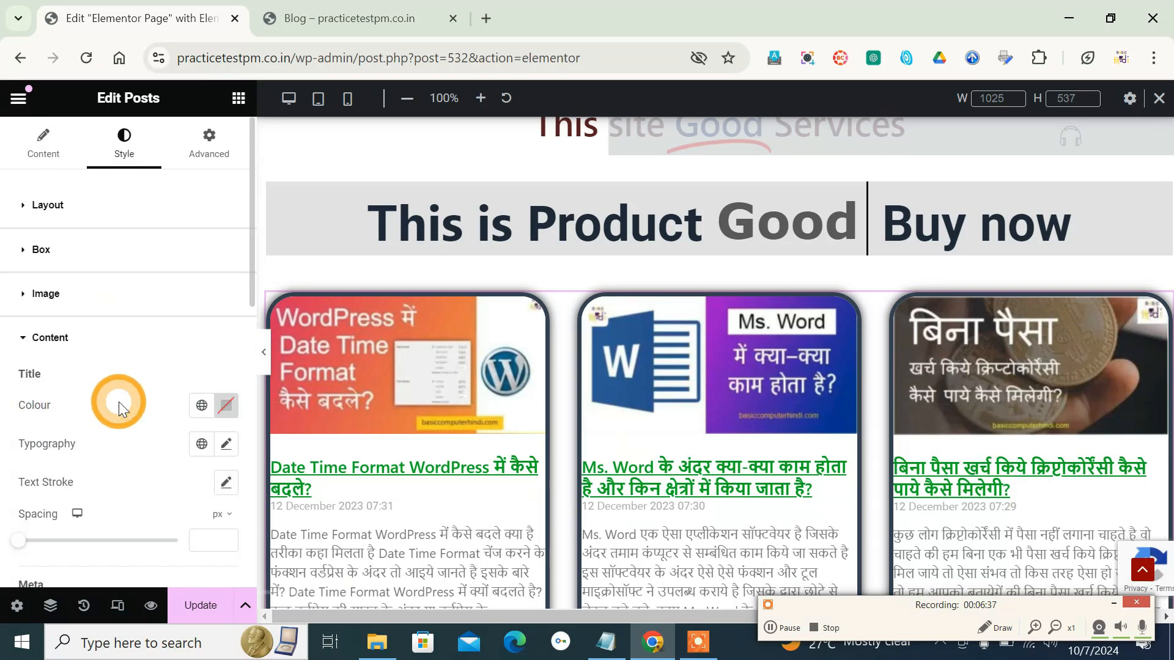
click(227, 408)
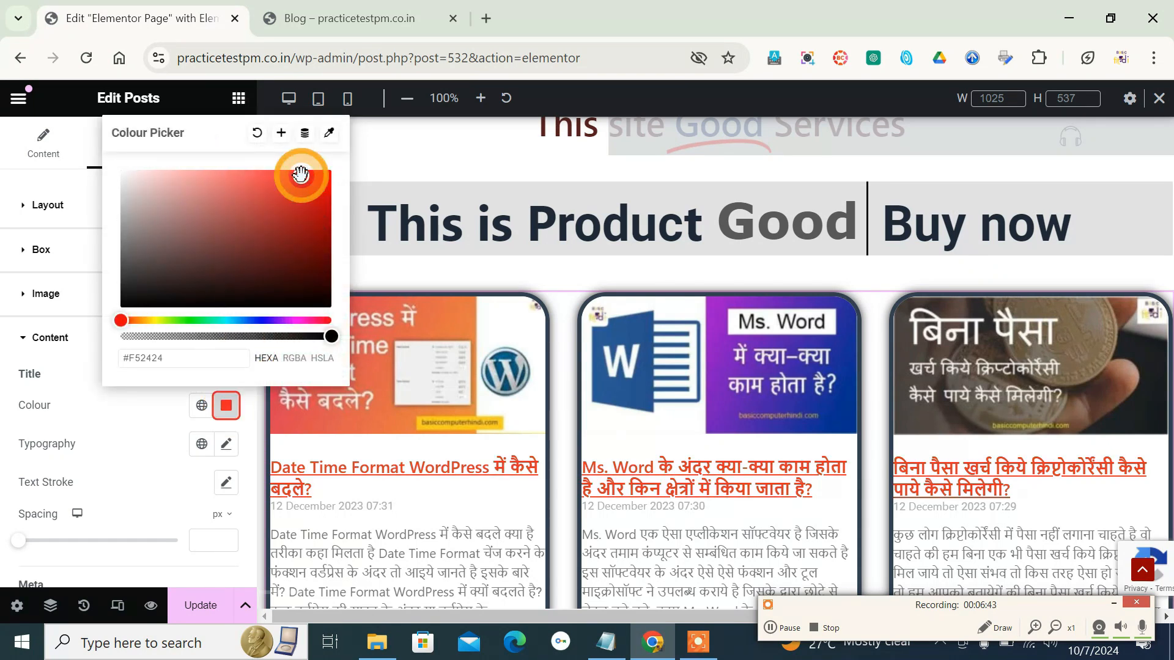
click(227, 284)
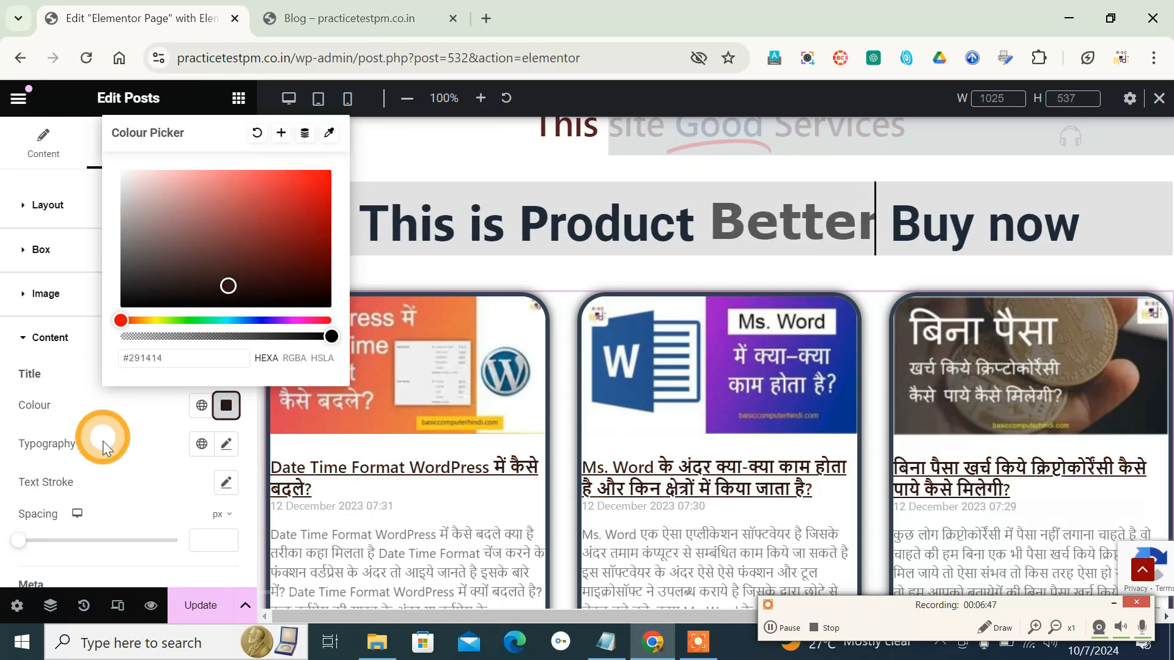
click(117, 425)
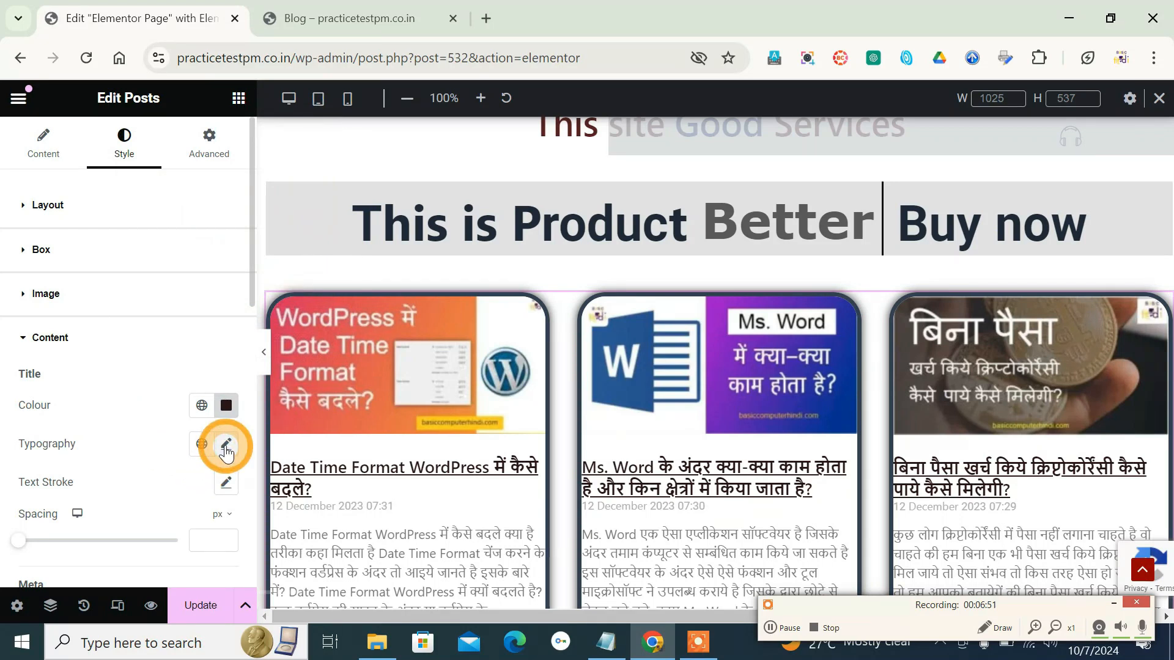
- Increase the font size of the post titles slightly in their typography settings
click(225, 447)
scroll(73, 483, down, 3)
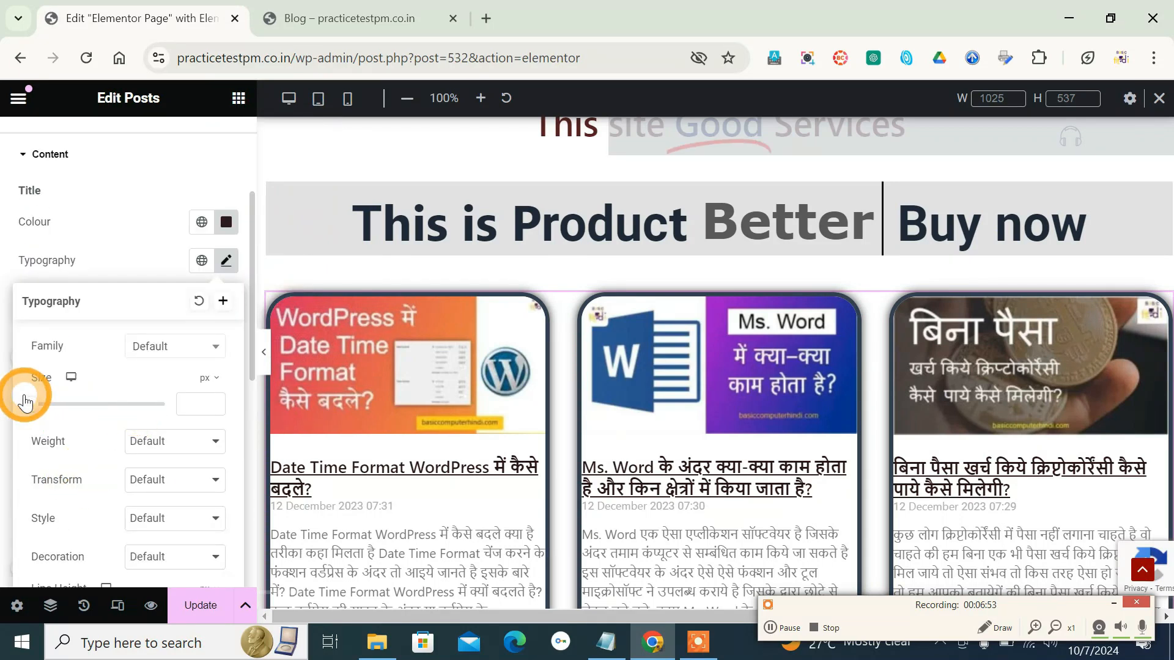
scroll(117, 426, down, 2)
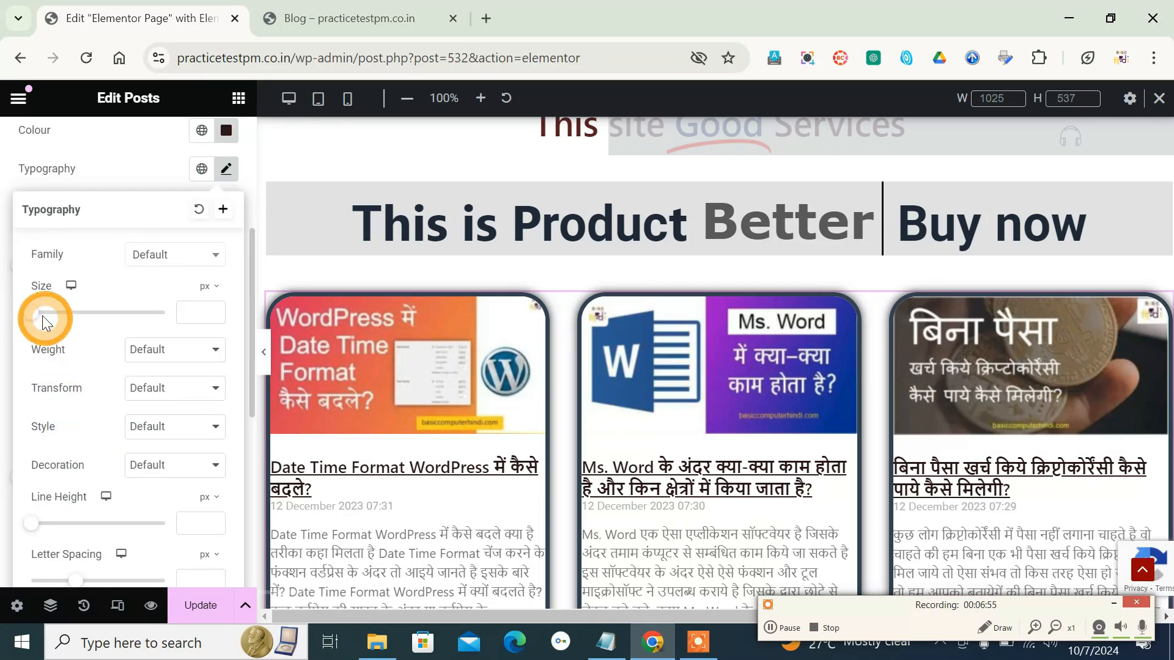
drag(51, 321, 44, 314)
scroll(69, 458, down, 2)
scroll(68, 457, up, 3)
click(116, 174)
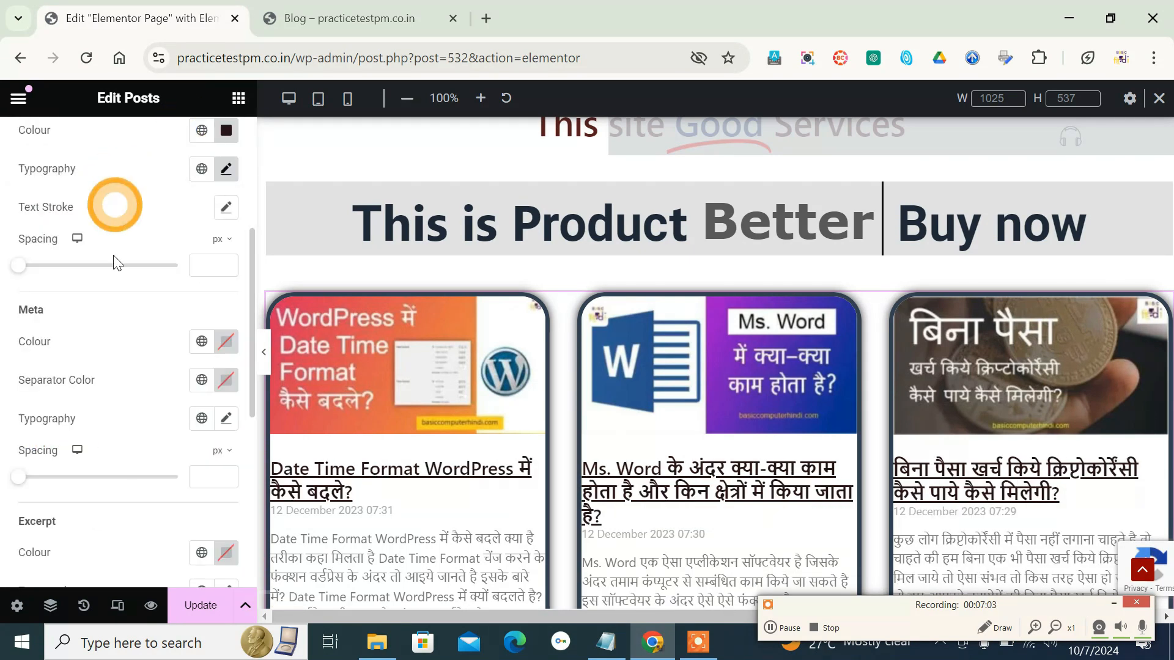
- Try the Fade In Right entrance animation on the Posts widget and set it to Zoom In in the motion effects
scroll(124, 342, down, 4)
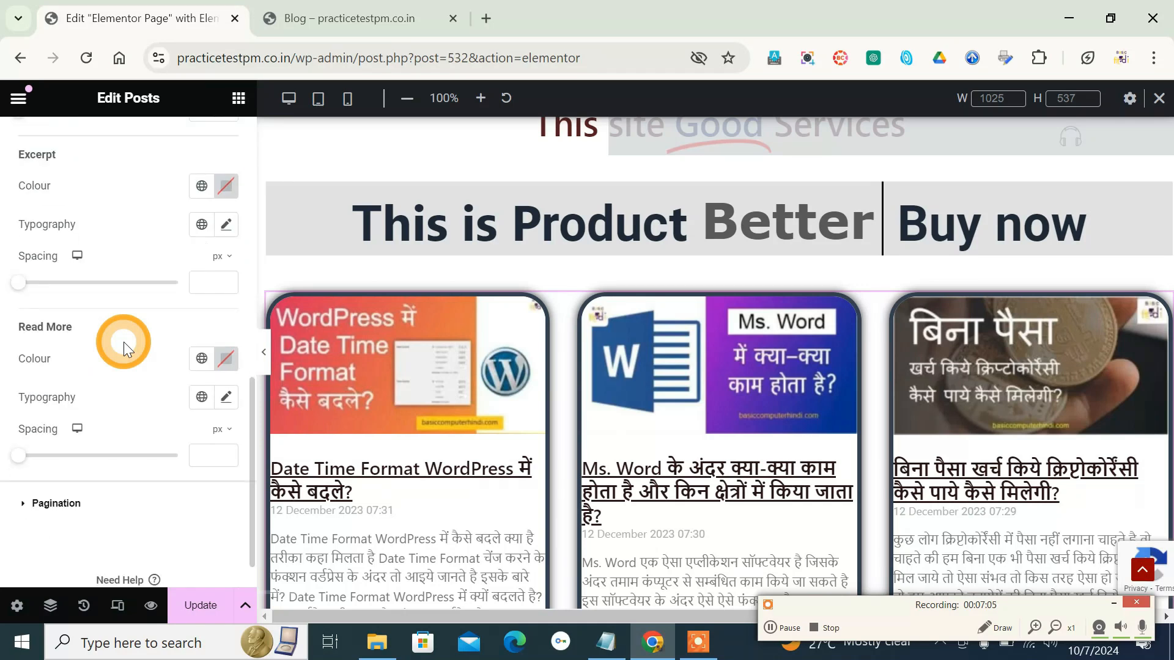
scroll(86, 431, up, 6)
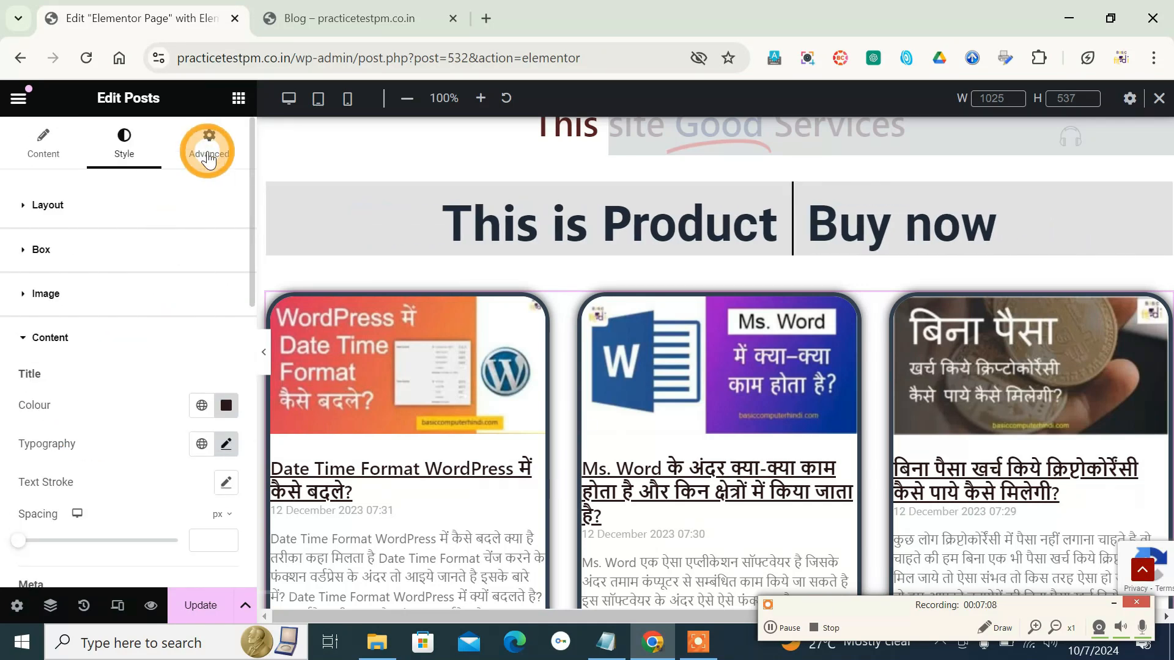
click(209, 160)
scroll(123, 456, down, 6)
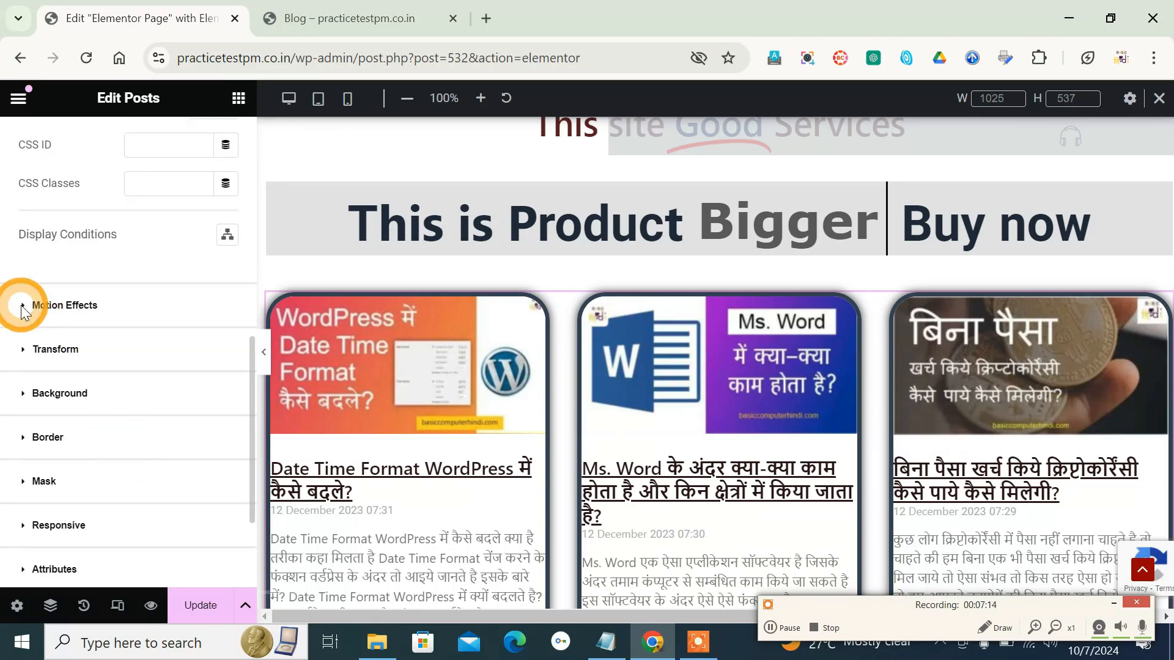
click(21, 306)
click(177, 391)
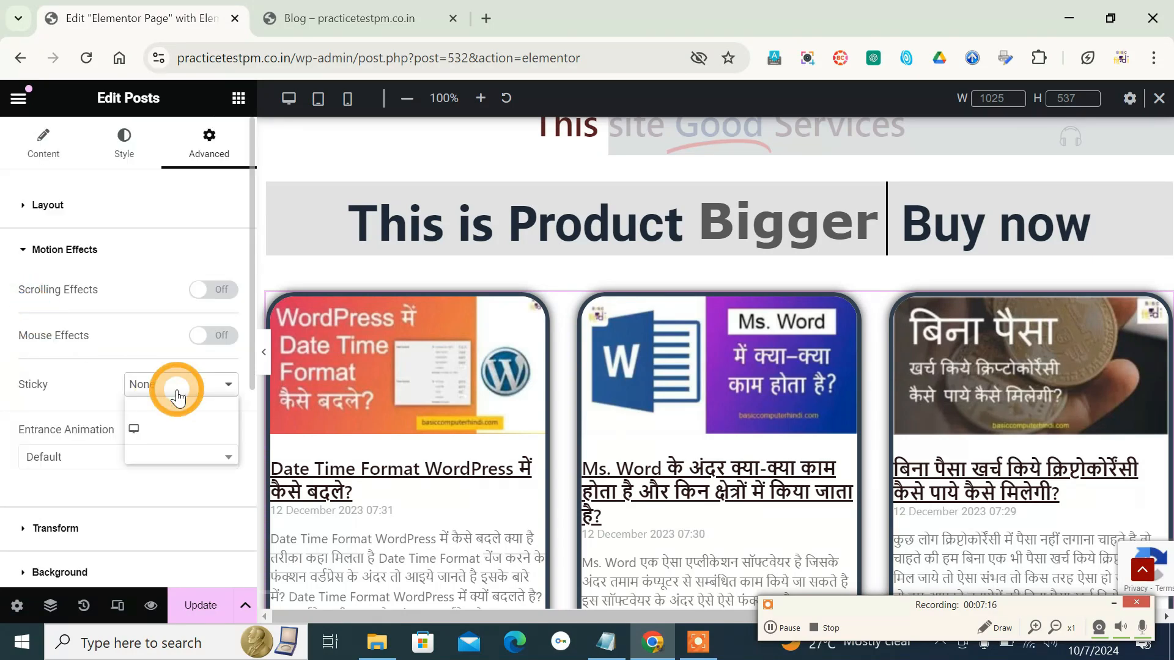
click(181, 394)
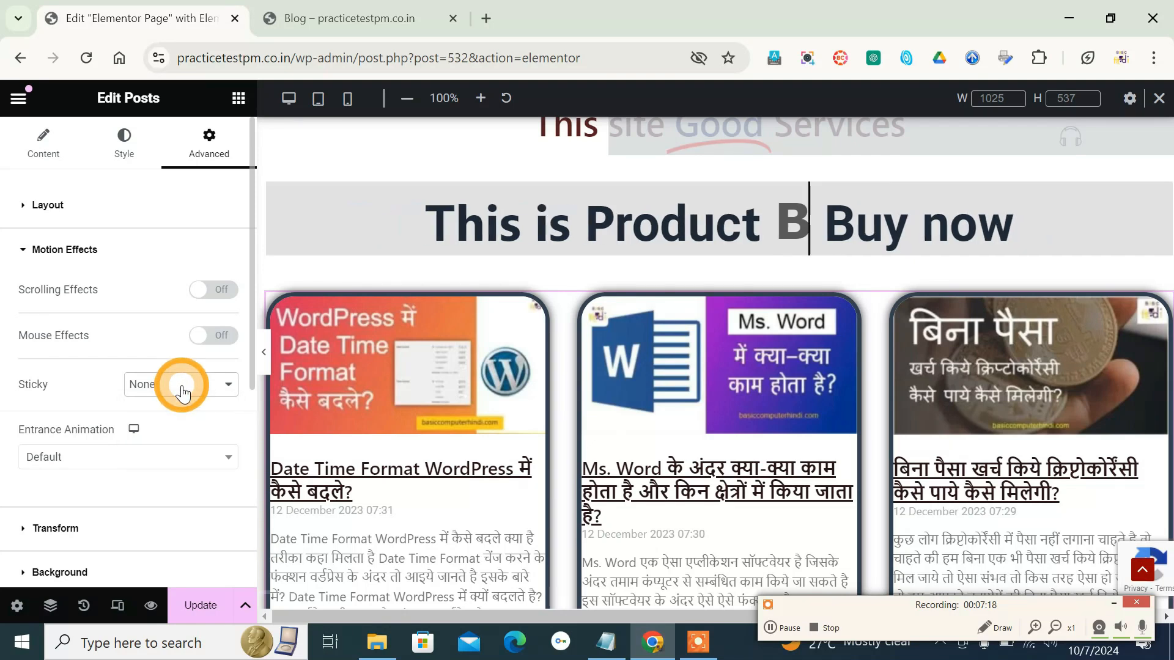
click(149, 456)
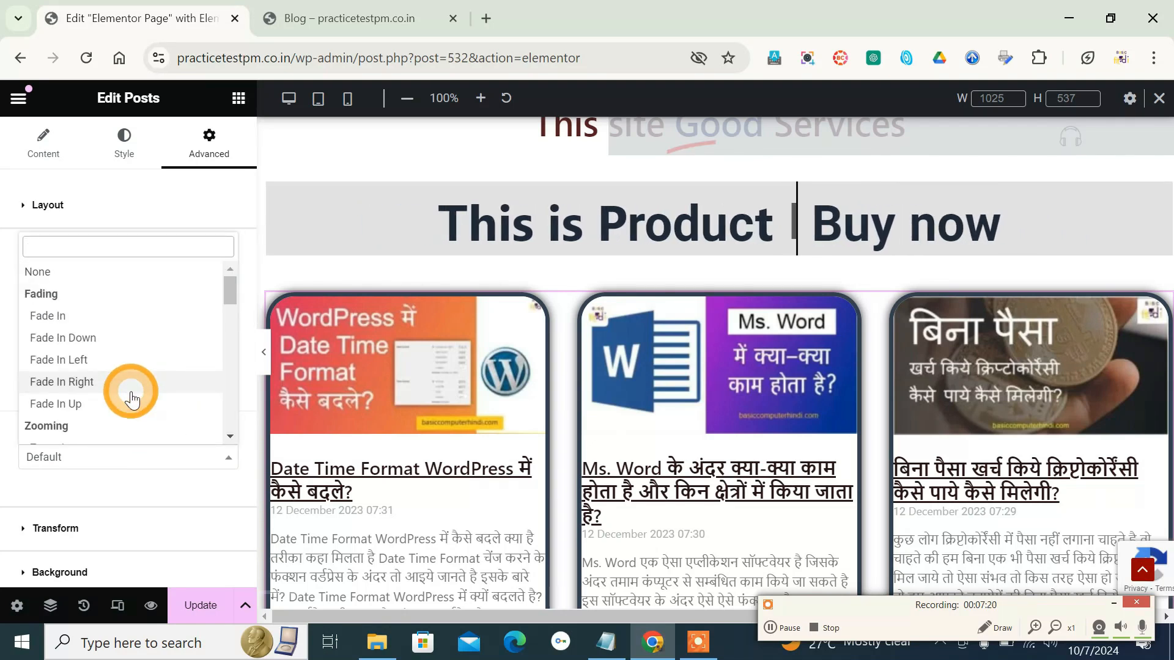
click(131, 391)
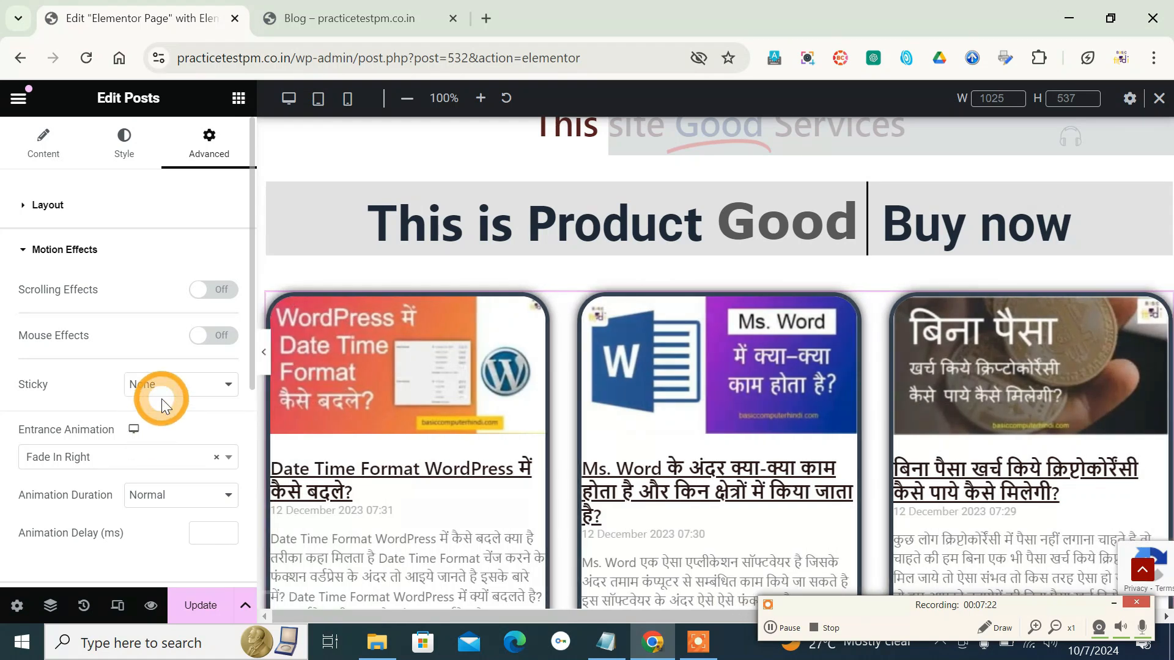
click(147, 471)
scroll(119, 343, down, 2)
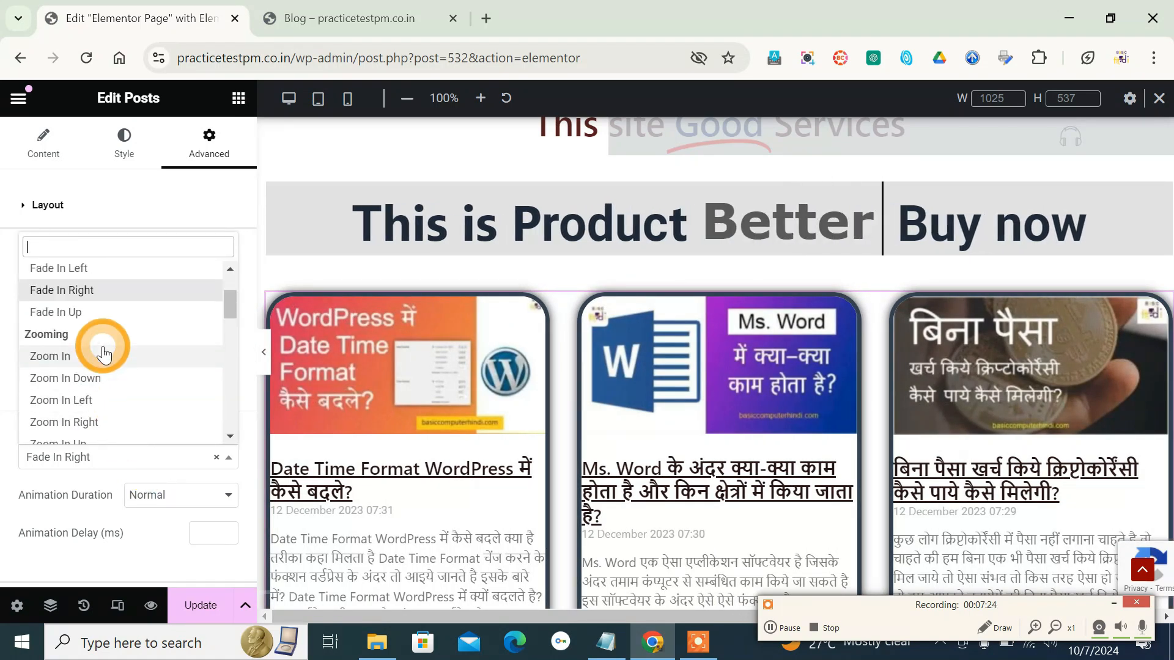
click(102, 354)
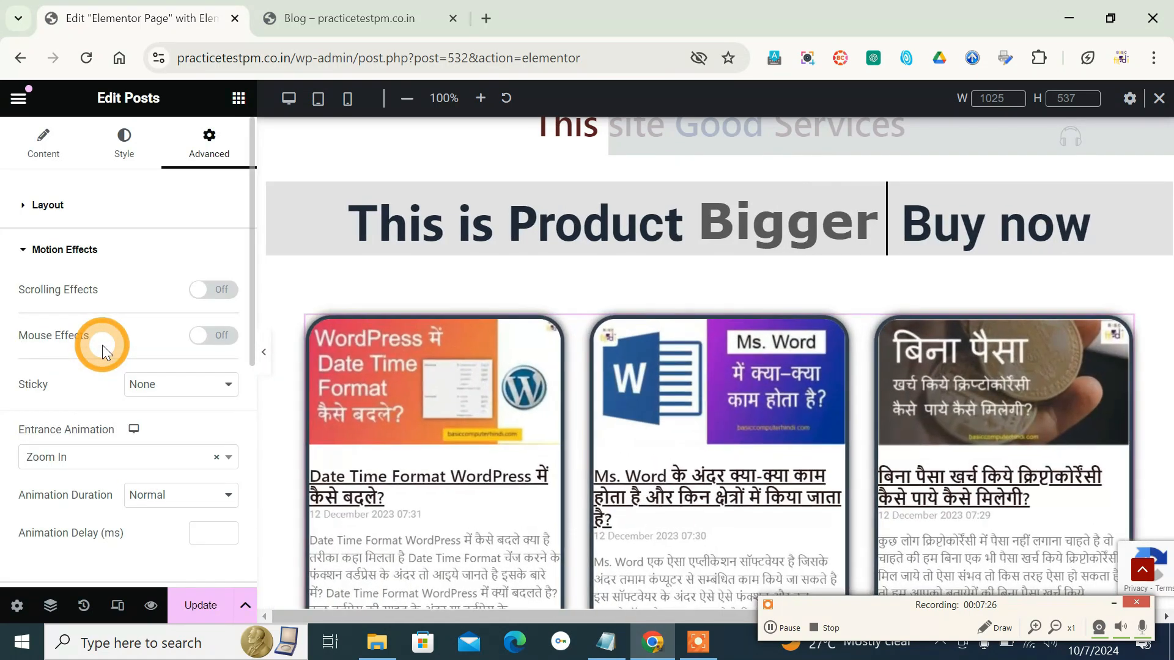
- Set the border width of the post boxes to 1 px on all sides in the box styling
scroll(408, 456, down, 2)
scroll(406, 450, down, 2)
scroll(406, 450, up, 4)
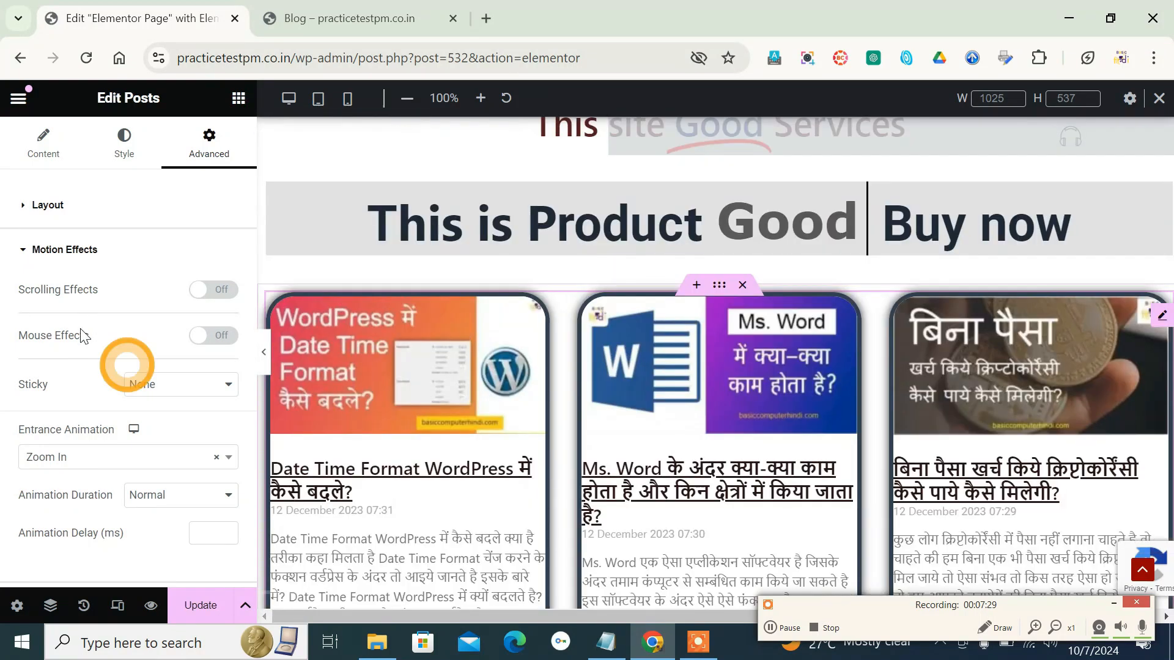
click(140, 147)
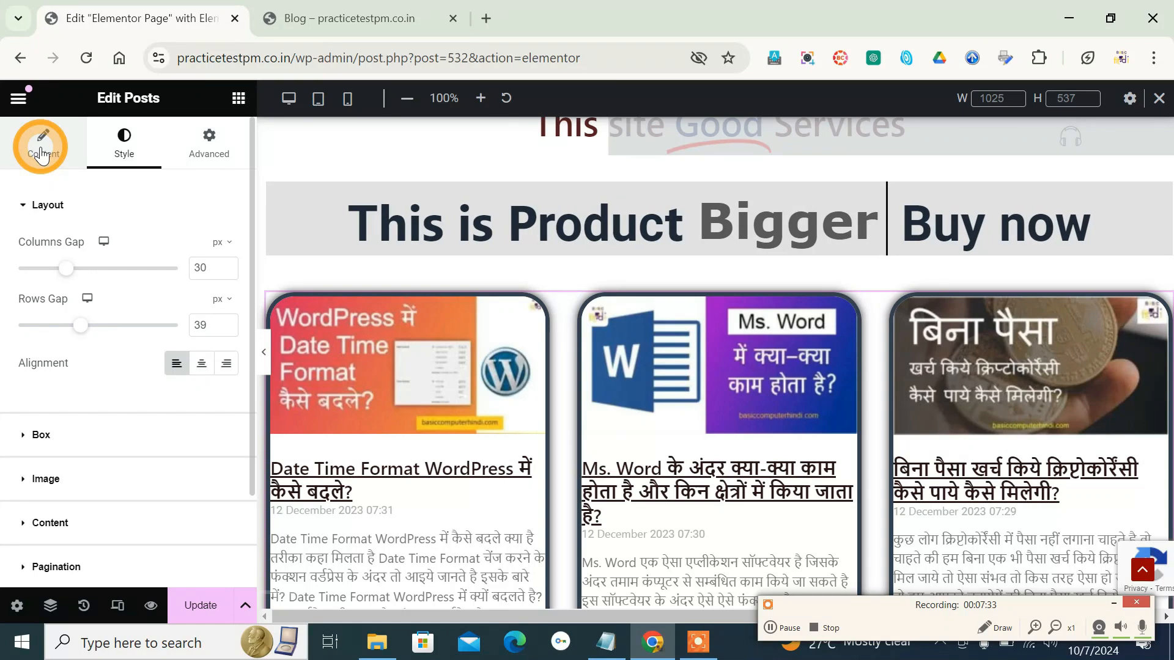
click(41, 434)
click(30, 313)
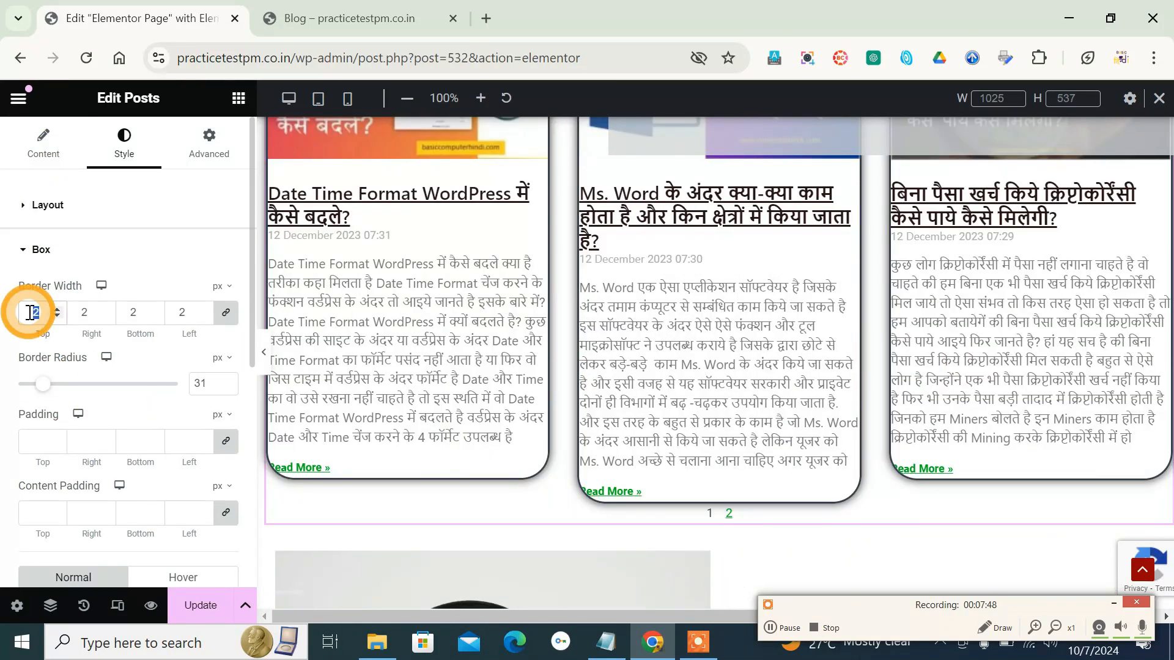
text(1)
scroll(157, 411, down, 2)
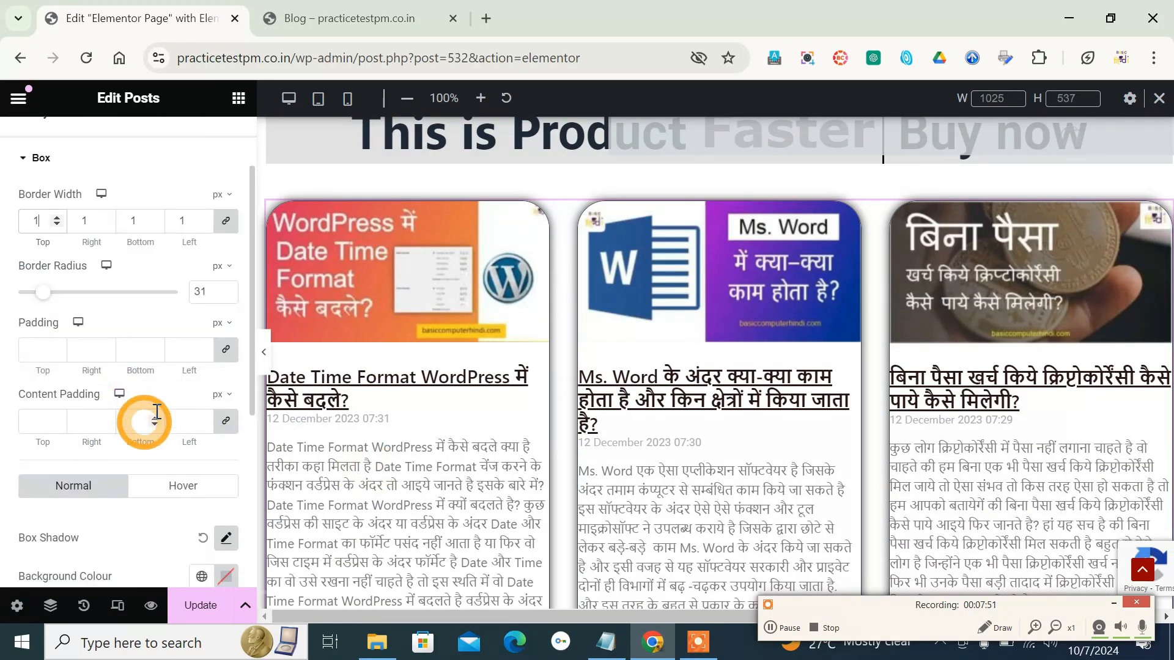
- Reduce the border radius of the post boxes to 6 px
scroll(149, 445, down, 3)
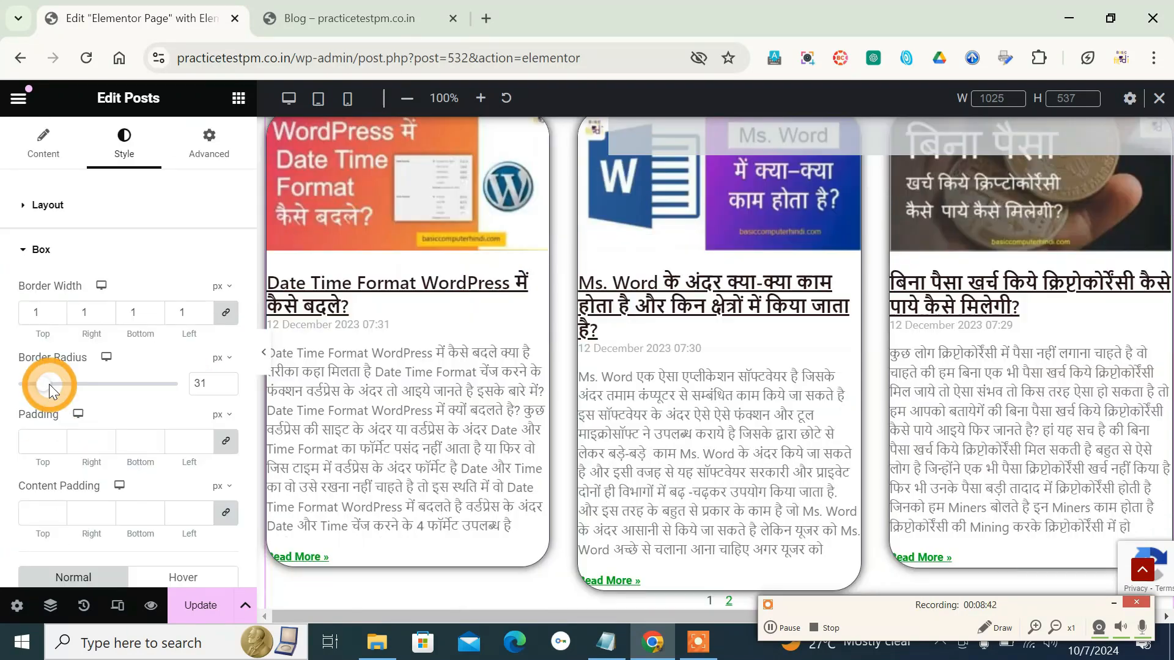
click(48, 384)
drag(36, 389, 24, 385)
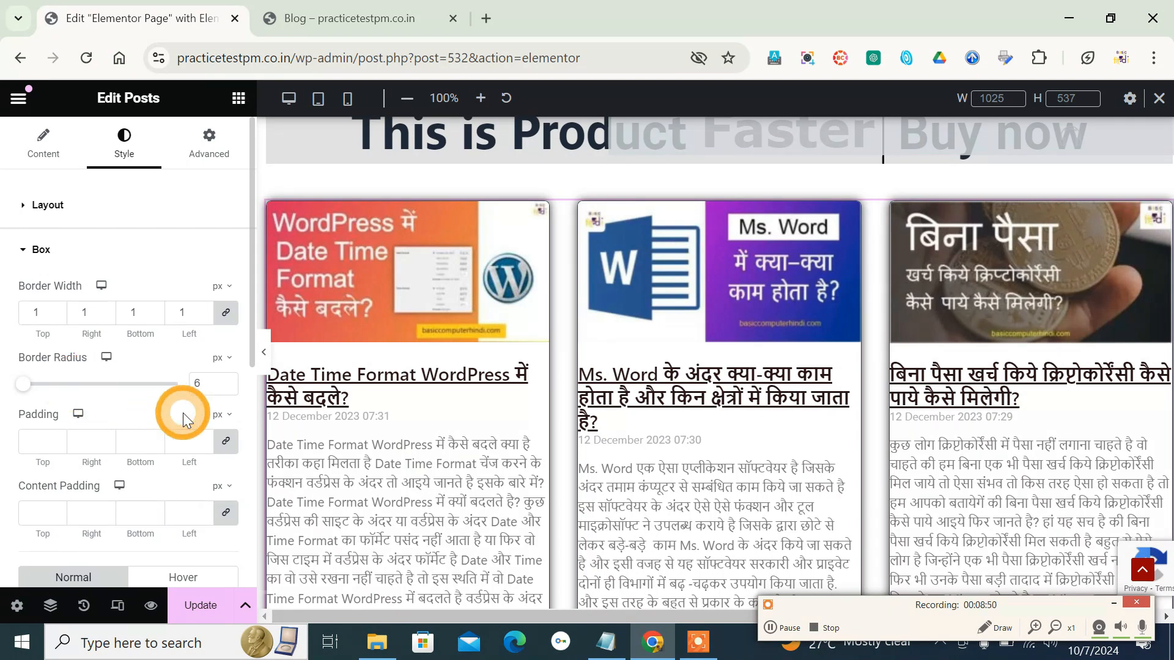
- Try a padding of 3 px on the post boxes and set it to 8 px on all sides
scroll(182, 412, down, 3)
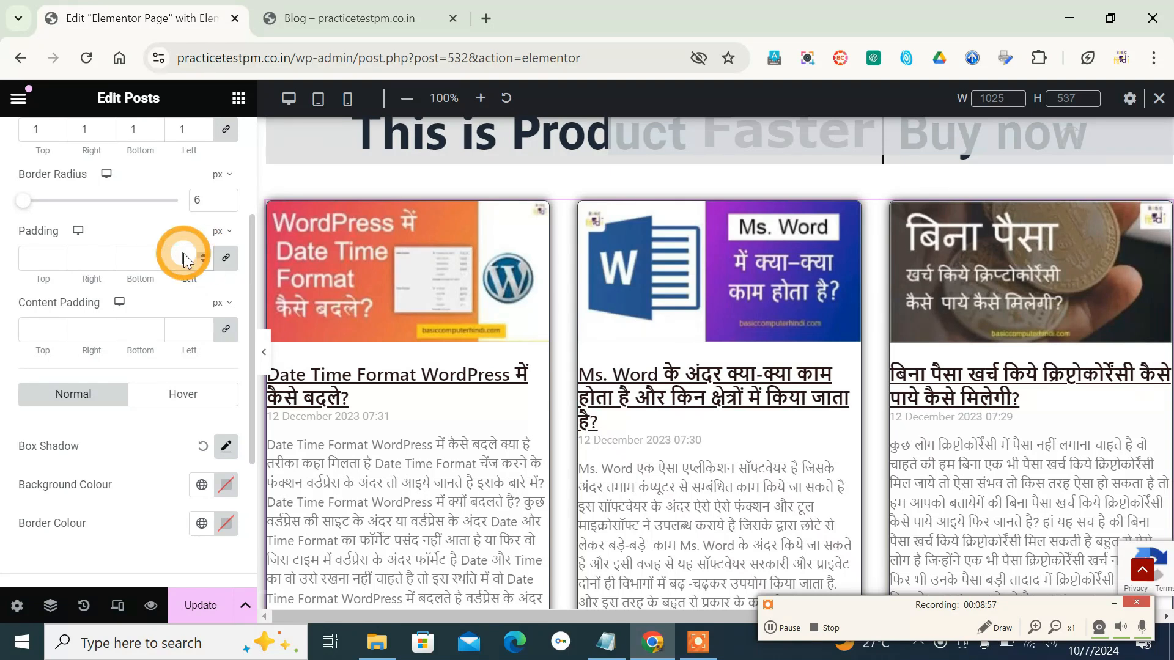
text(3)
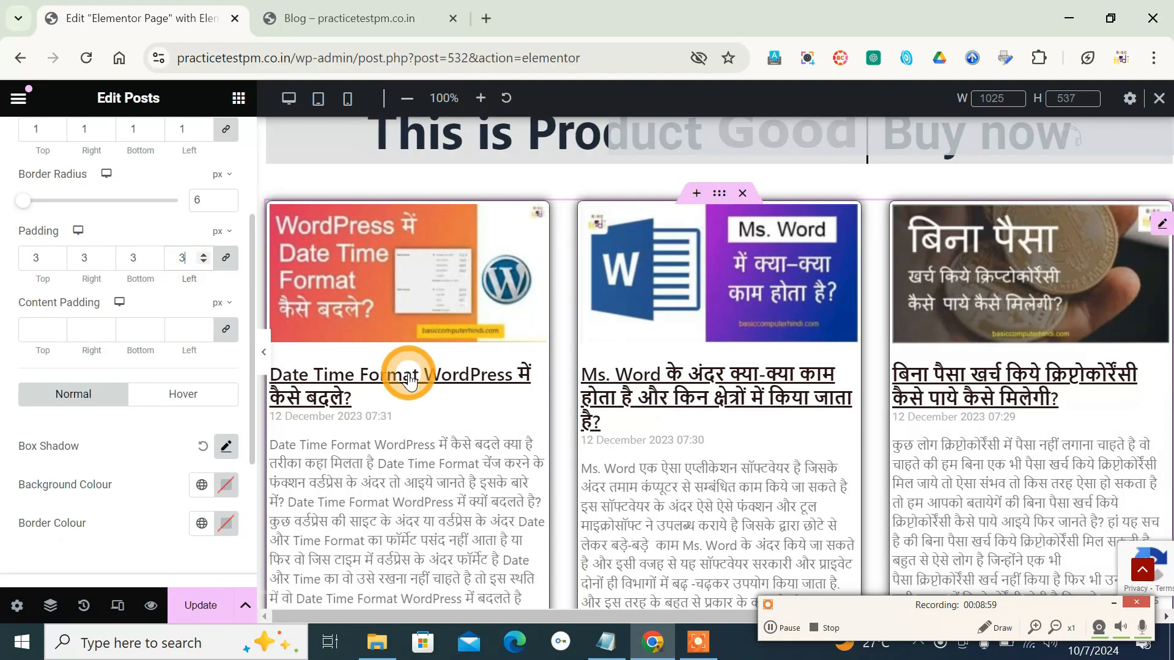
scroll(408, 380, down, 4)
scroll(409, 380, up, 5)
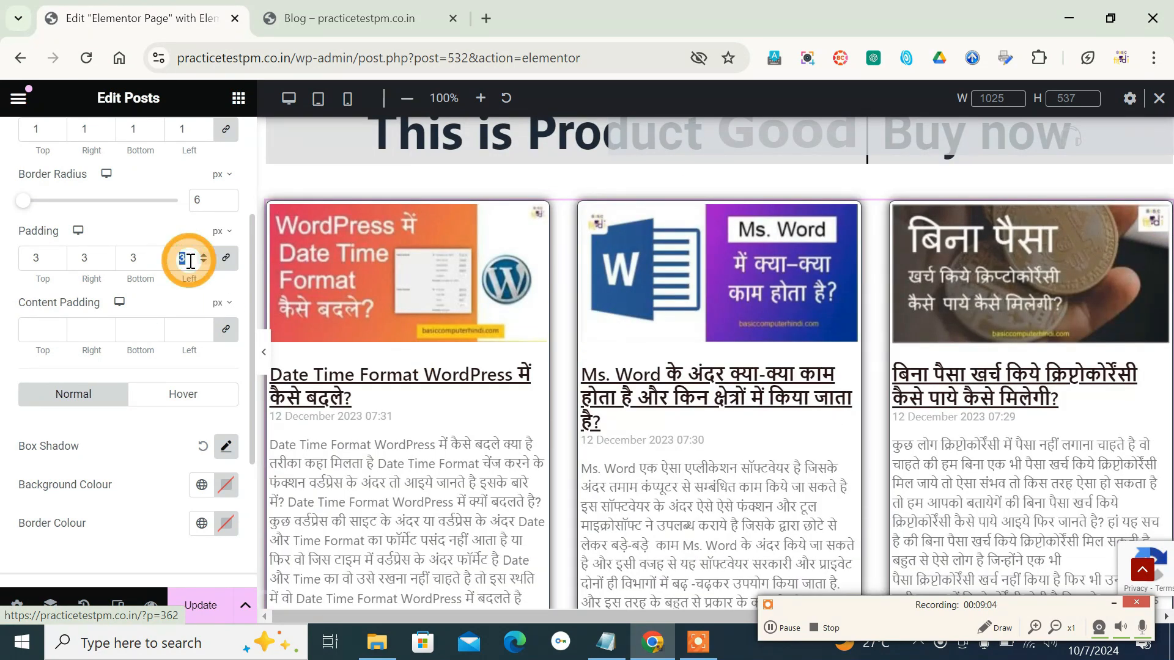
text(8)
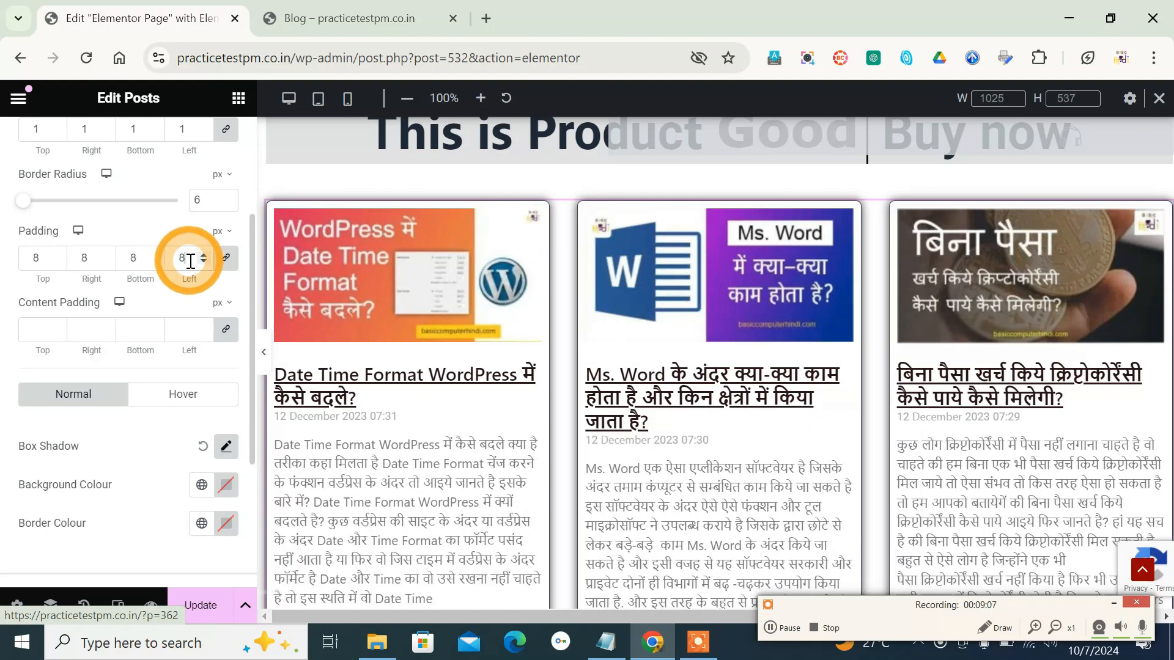
- Set the content padding of the post boxes to 5 px on all sides and check the boxes down to the pagination
scroll(524, 478, down, 3)
scroll(500, 481, up, 3)
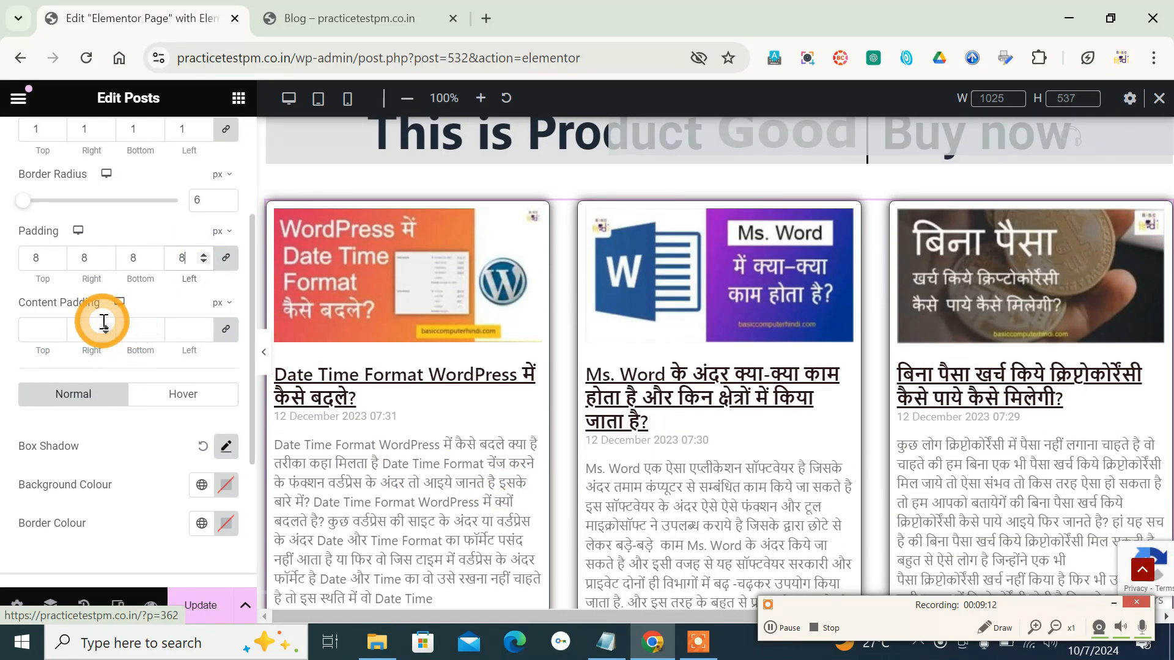
click(46, 326)
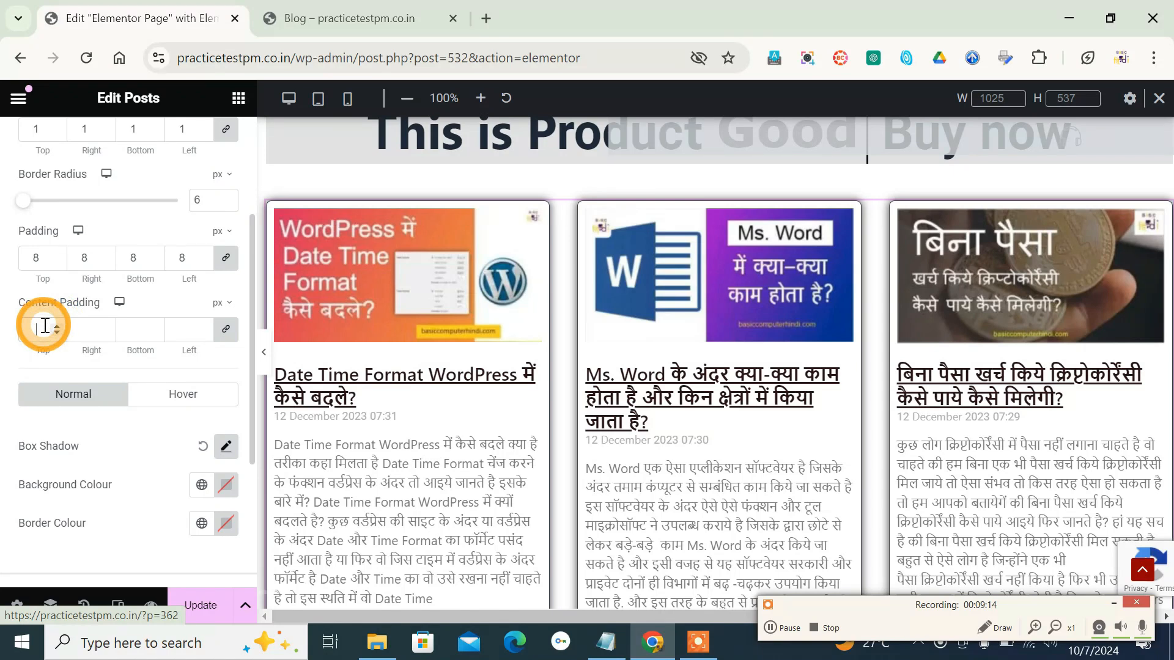
text(5)
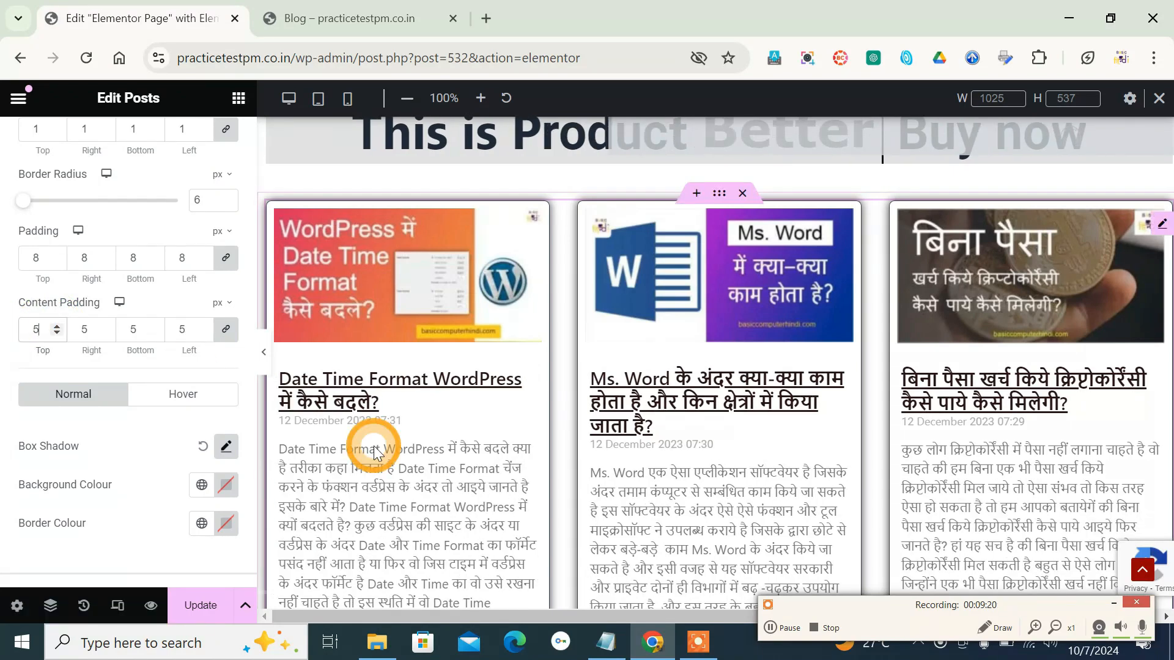
scroll(374, 453, down, 3)
scroll(373, 450, down, 7)
scroll(647, 351, up, 3)
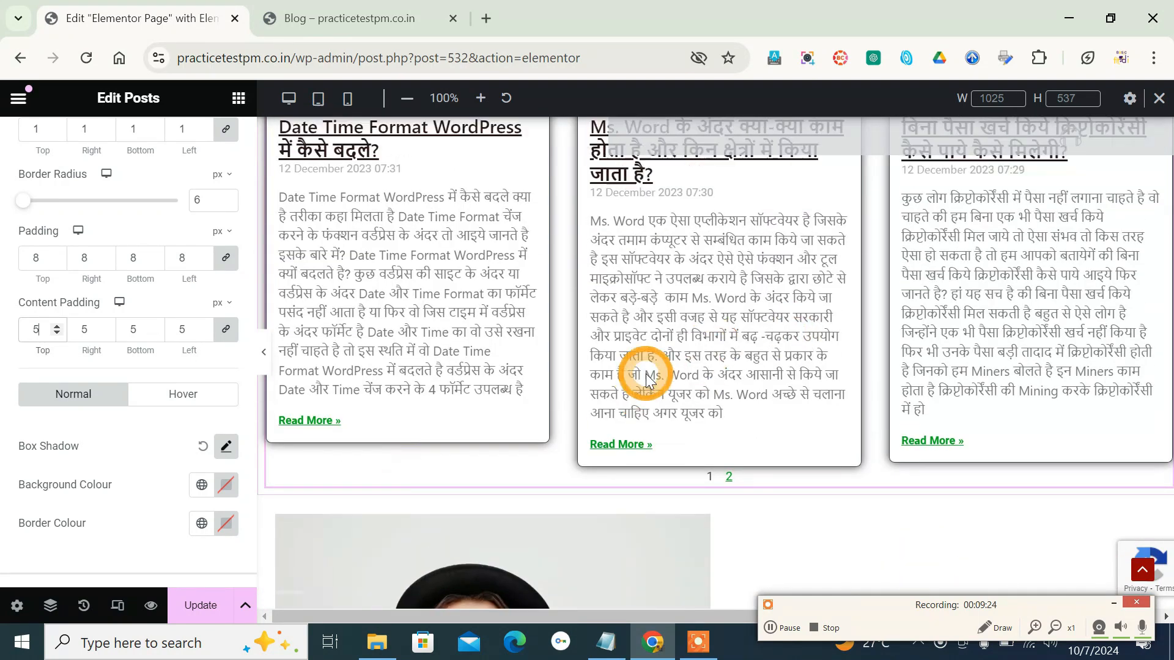
scroll(647, 379, up, 4)
scroll(165, 479, down, 2)
scroll(167, 480, up, 4)
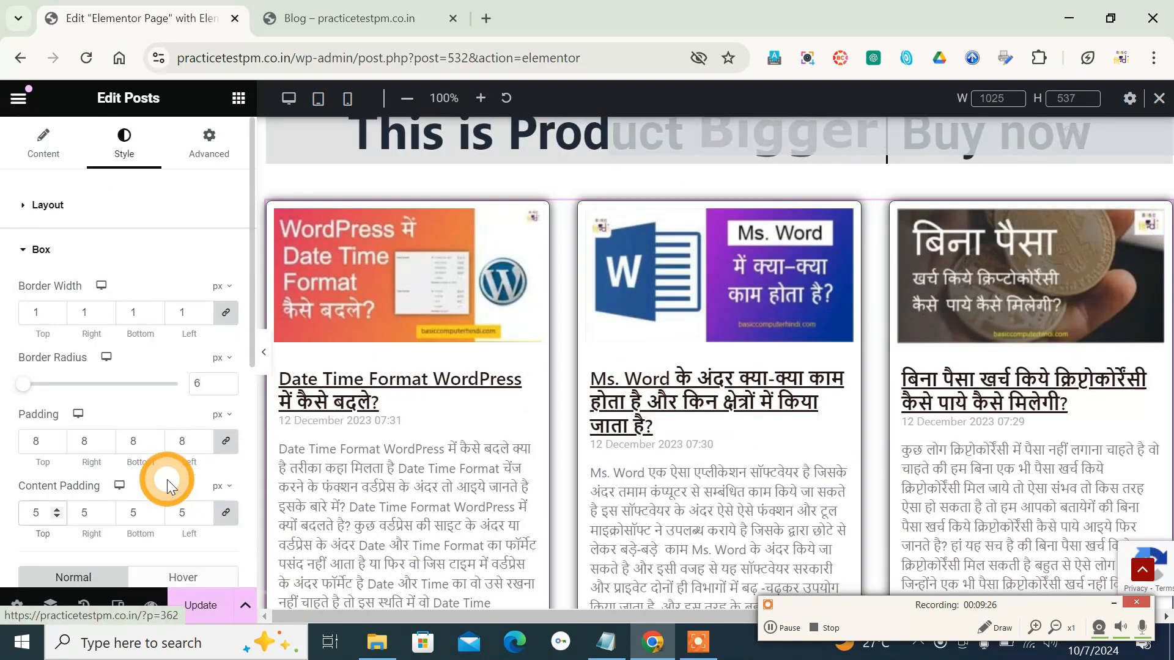
- Look through the Posts widget's advanced settings and update the page to save the changes
click(208, 156)
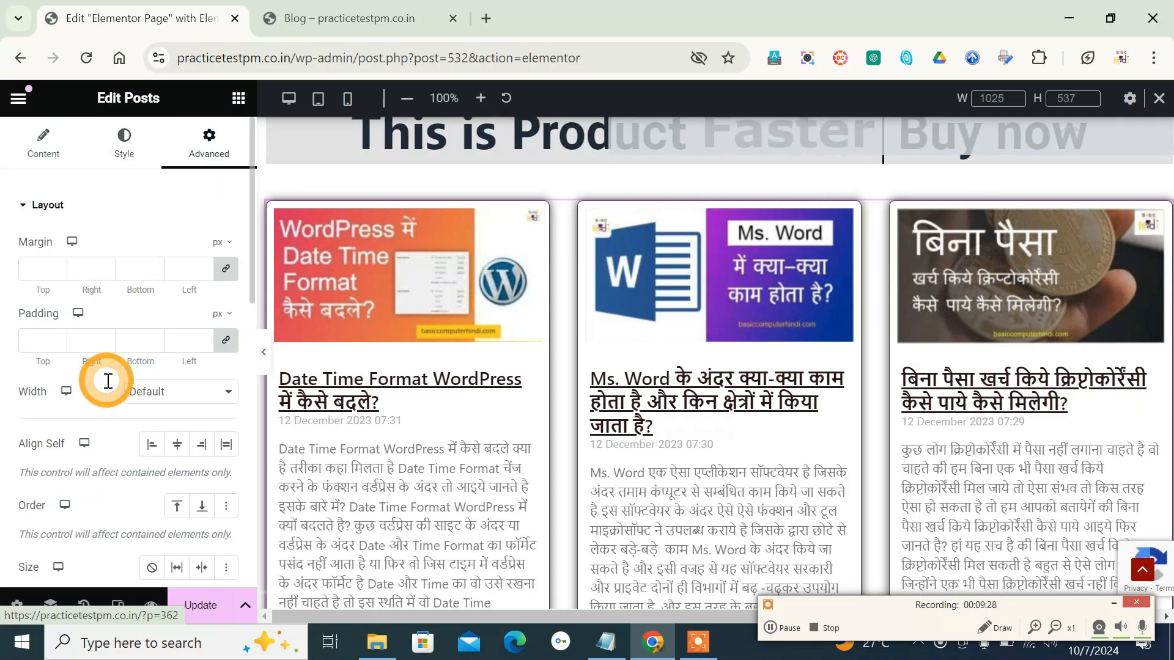
scroll(107, 380, down, 5)
scroll(178, 451, up, 4)
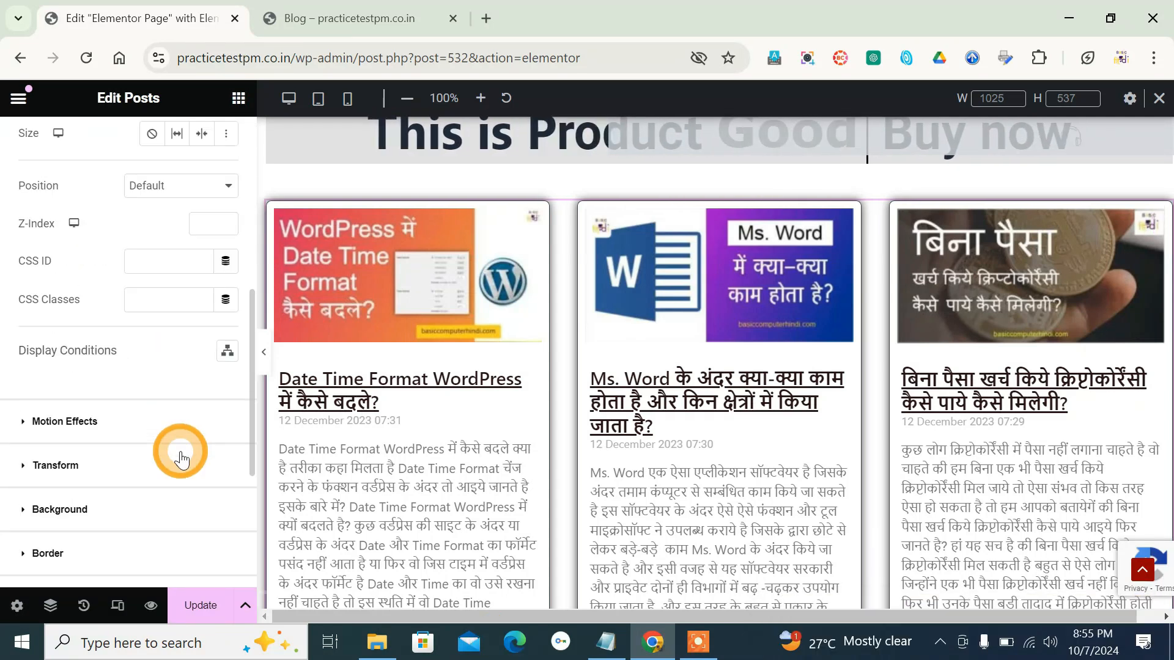
scroll(178, 450, down, 1)
click(204, 608)
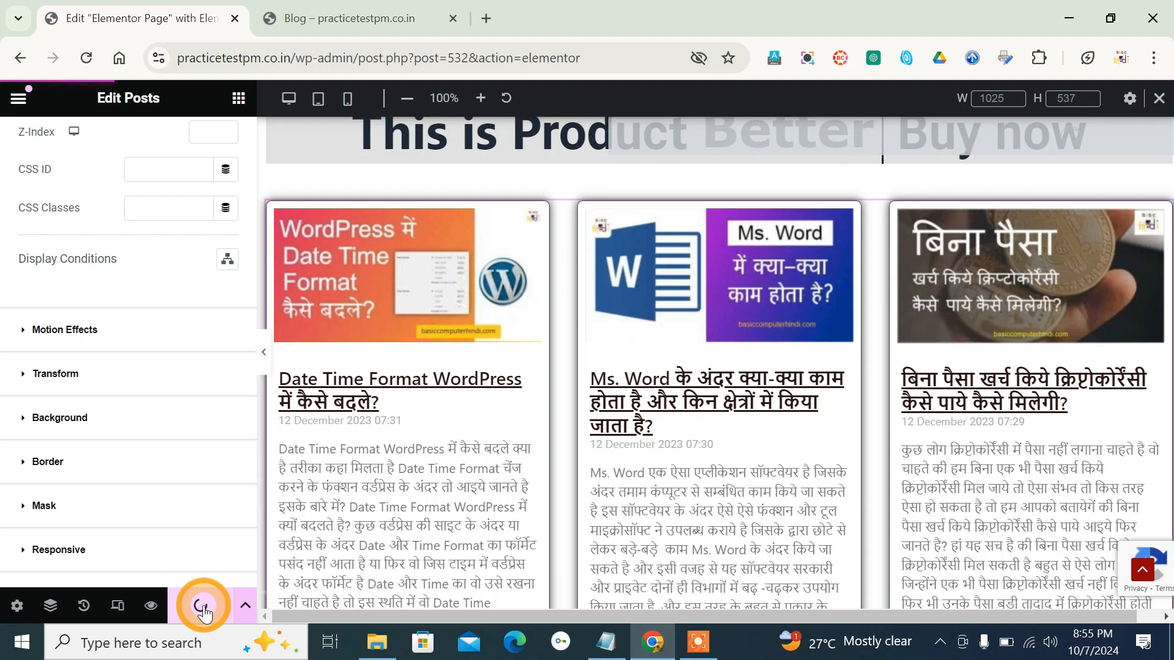
- Switch to the live Blog page, reload it and go to the site's home page
key(ctrl+Tab)
click(86, 57)
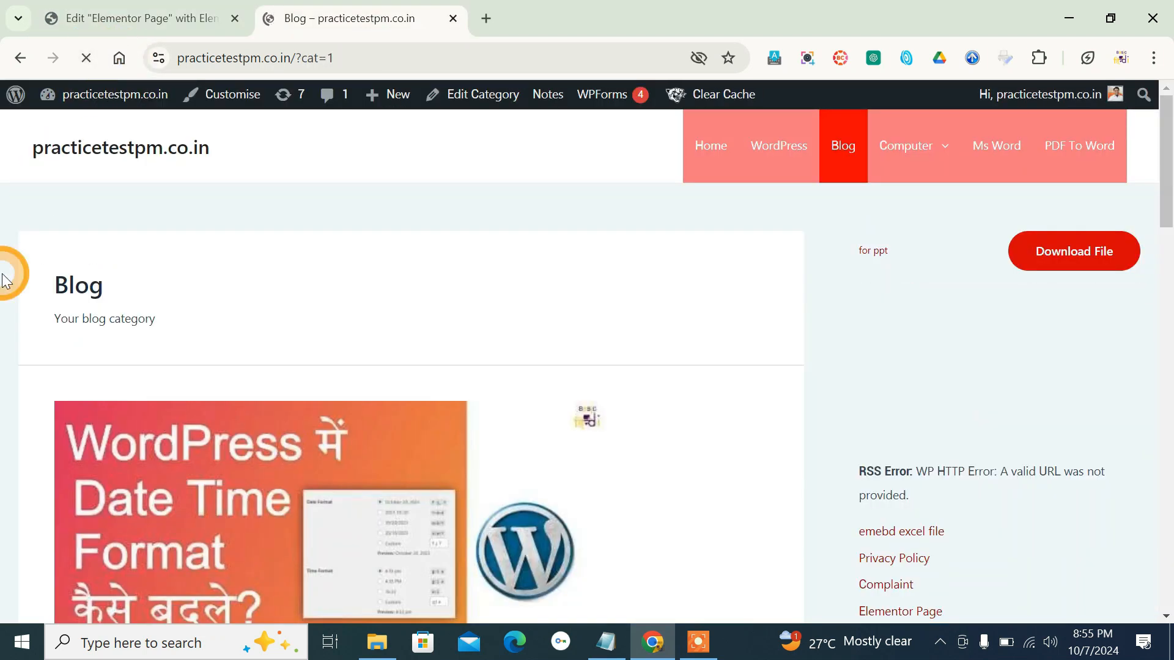
scroll(5, 281, down, 18)
scroll(5, 281, up, 7)
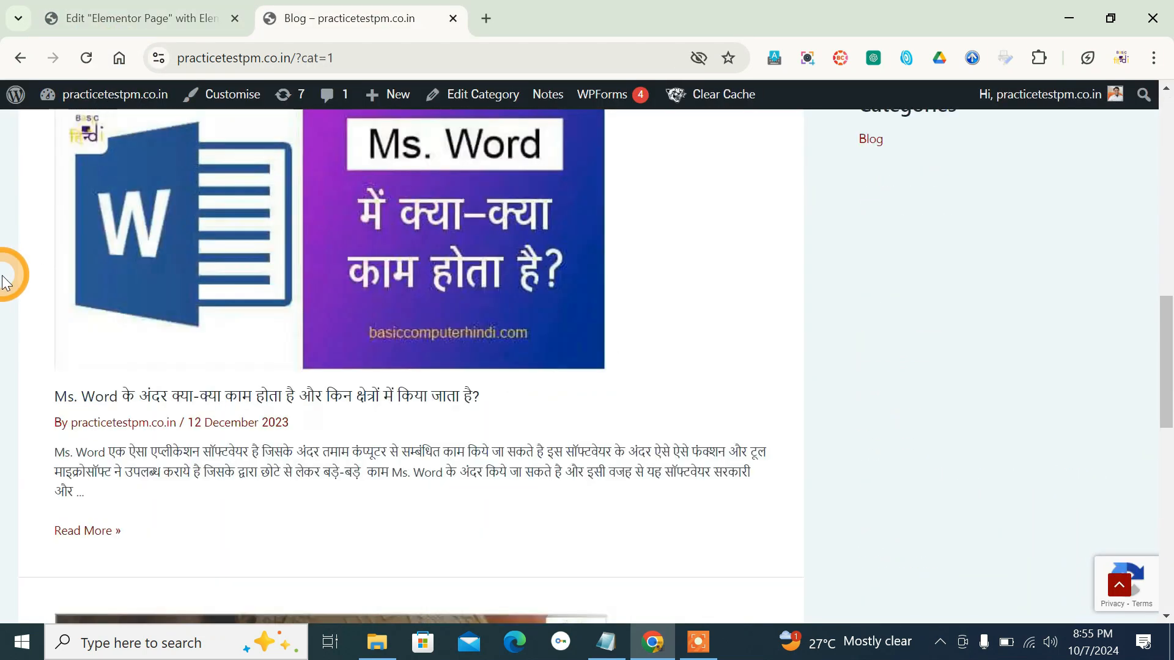
scroll(5, 281, up, 11)
click(181, 161)
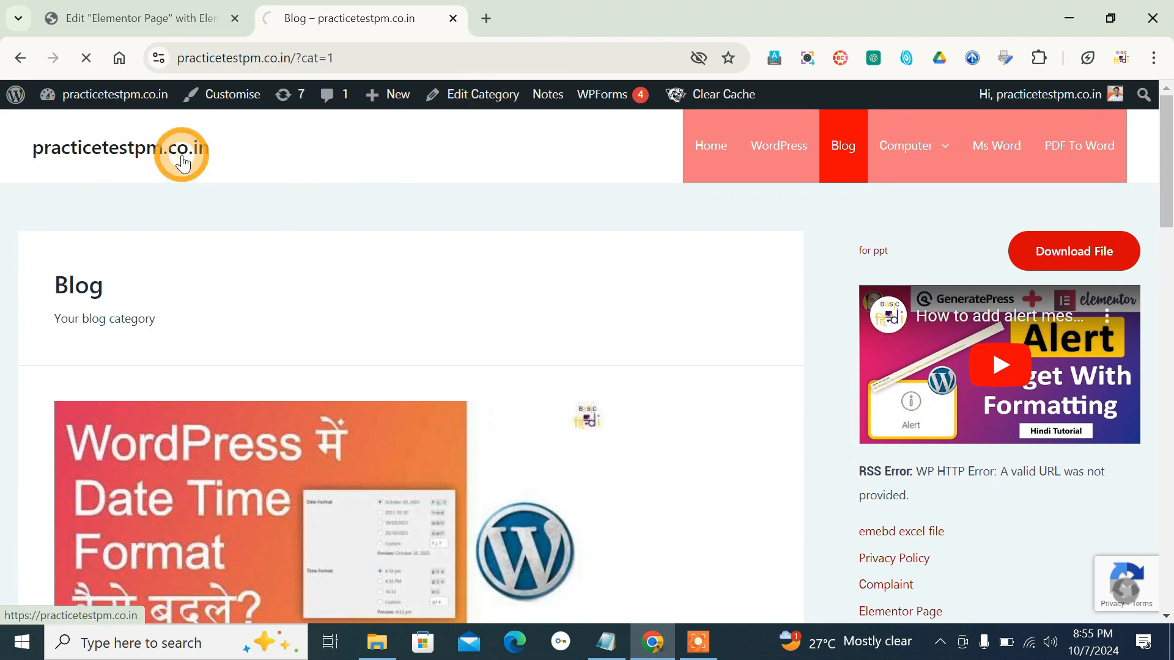
- Reload the live home page and examine the styled post boxes and their pagination
scroll(105, 219, down, 15)
scroll(104, 220, up, 13)
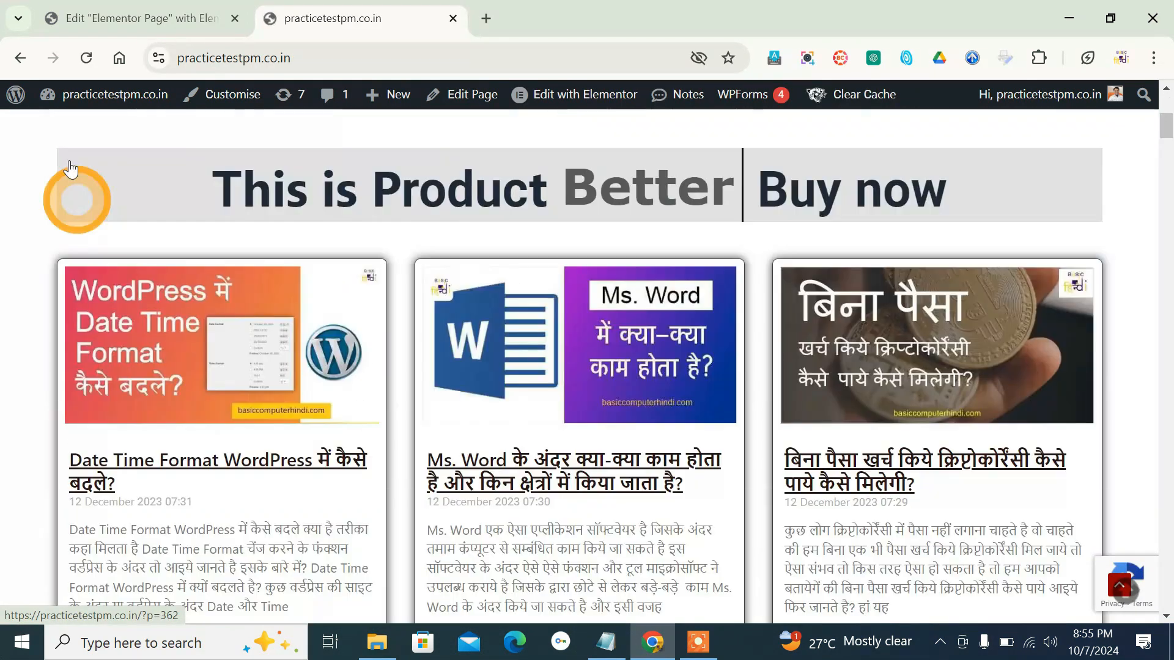
click(87, 57)
scroll(101, 124, down, 1)
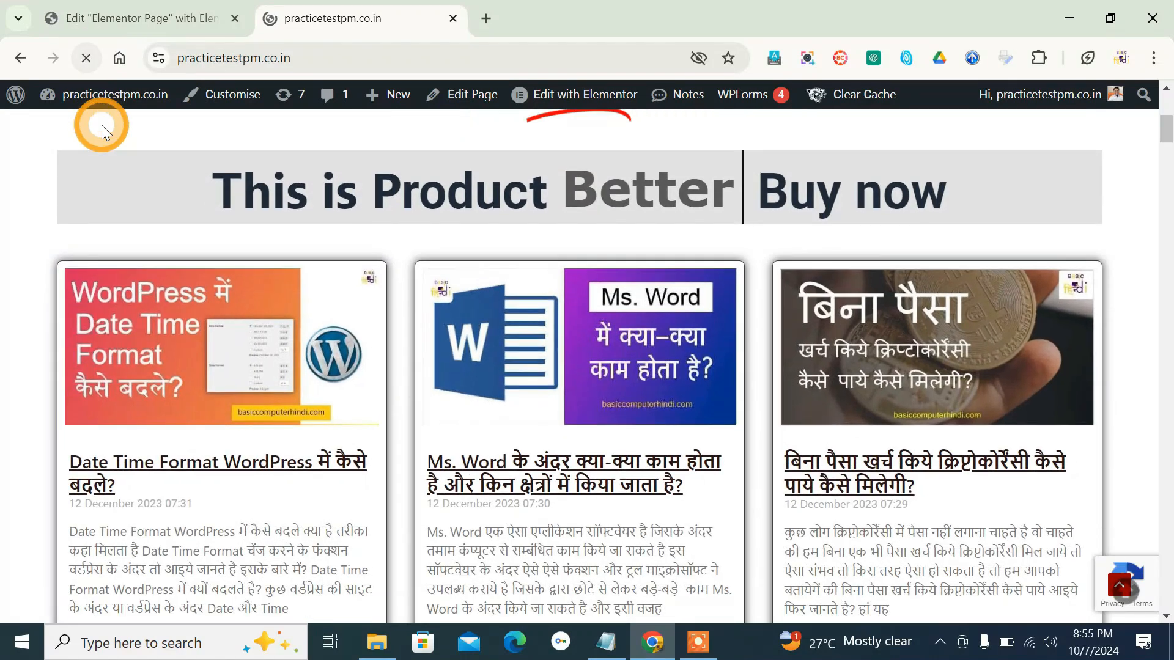
scroll(287, 341, down, 2)
scroll(272, 324, up, 2)
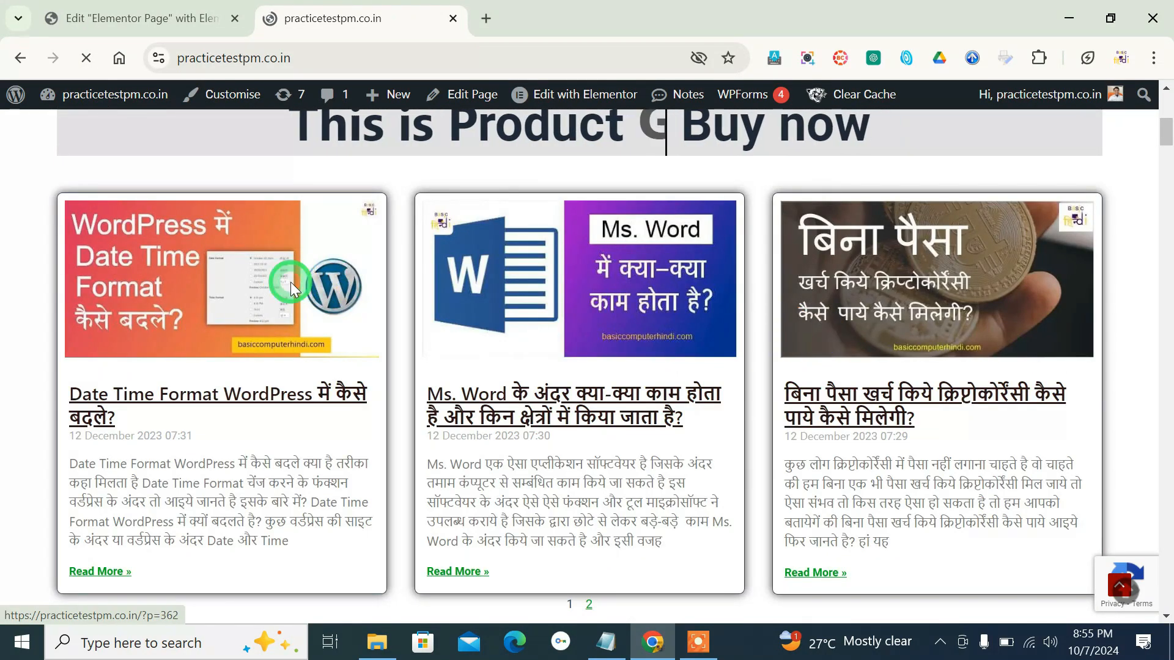
- Open the Date Time Format WordPress post from its image on the live home page, and return to review the posts section
click(291, 281)
scroll(435, 318, down, 15)
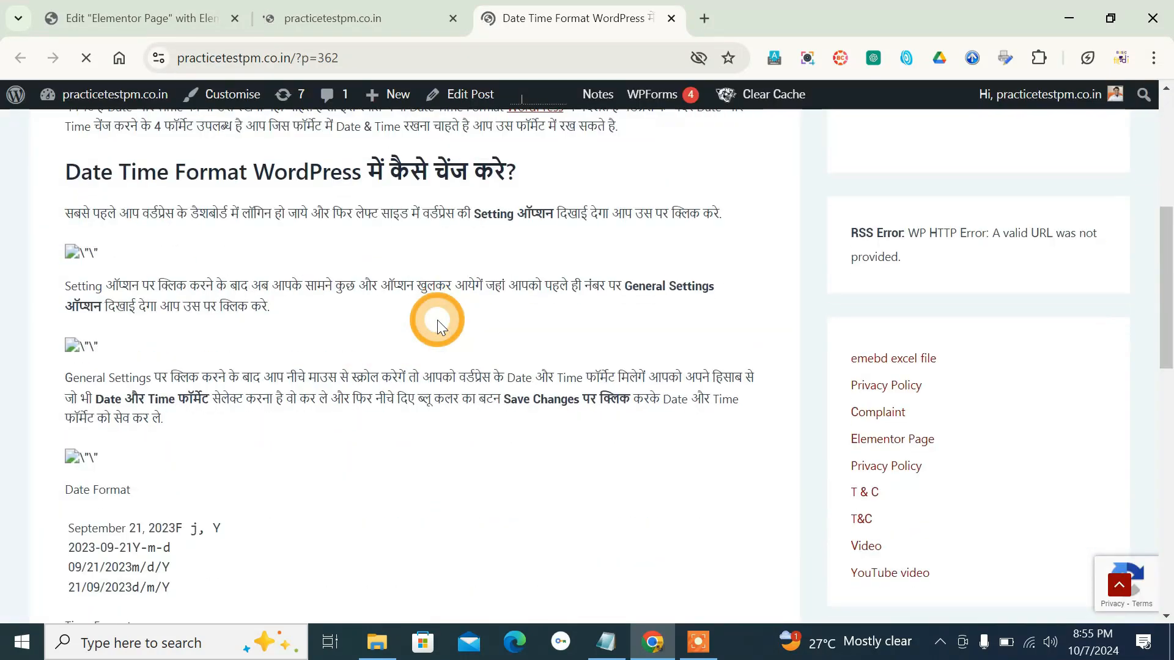
scroll(438, 320, up, 15)
click(382, 15)
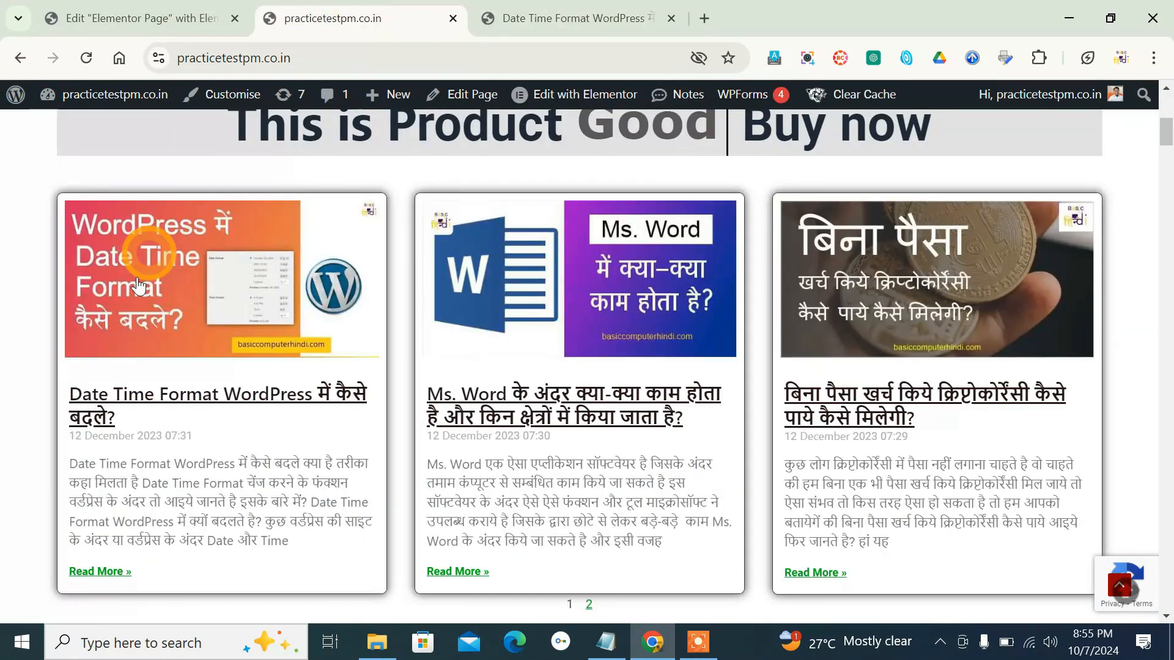
scroll(133, 283, down, 3)
scroll(55, 305, up, 3)
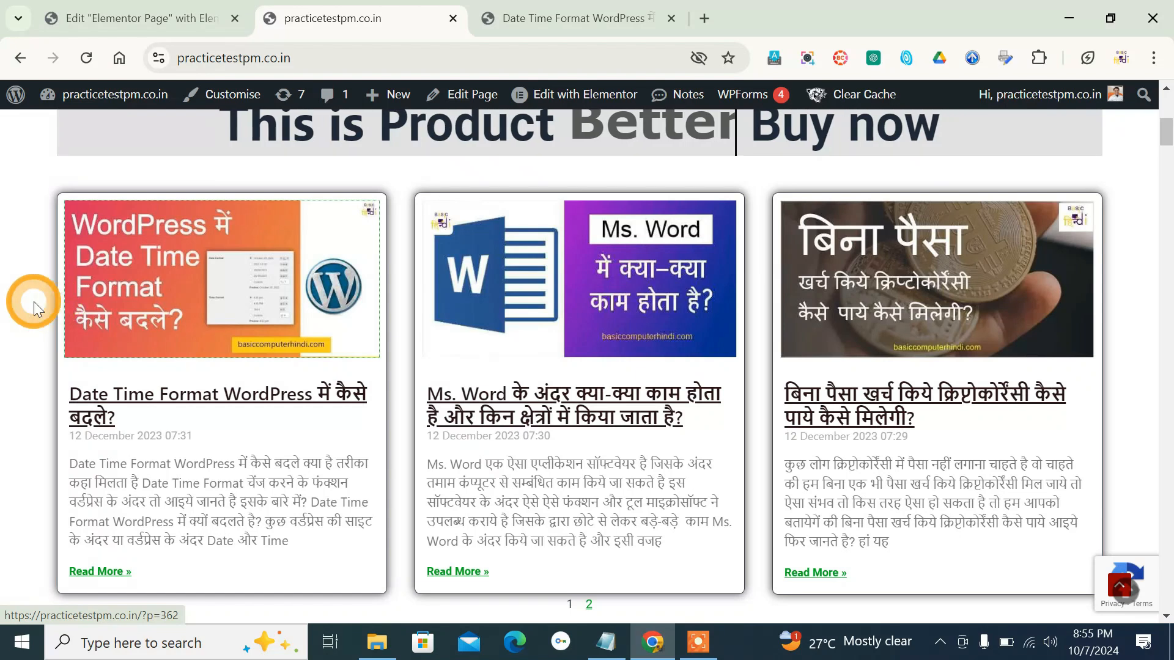
scroll(34, 302, up, 3)
scroll(34, 302, down, 2)
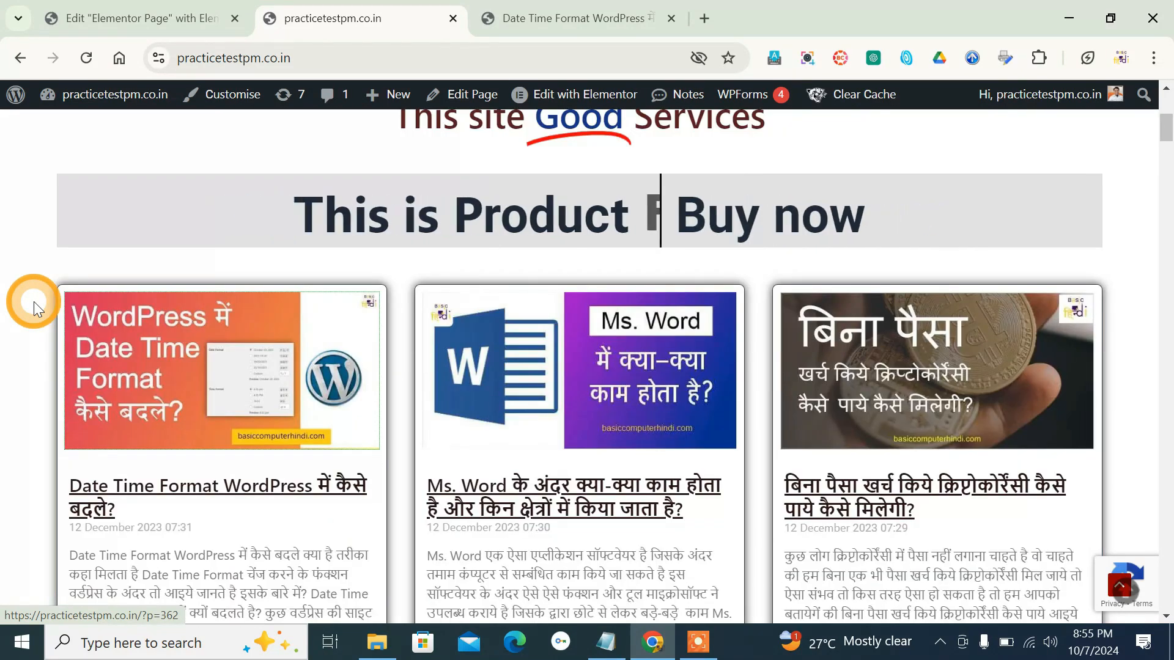
- Return to the Elementor editor and locate the Posts widget among the Pro widgets
click(85, 20)
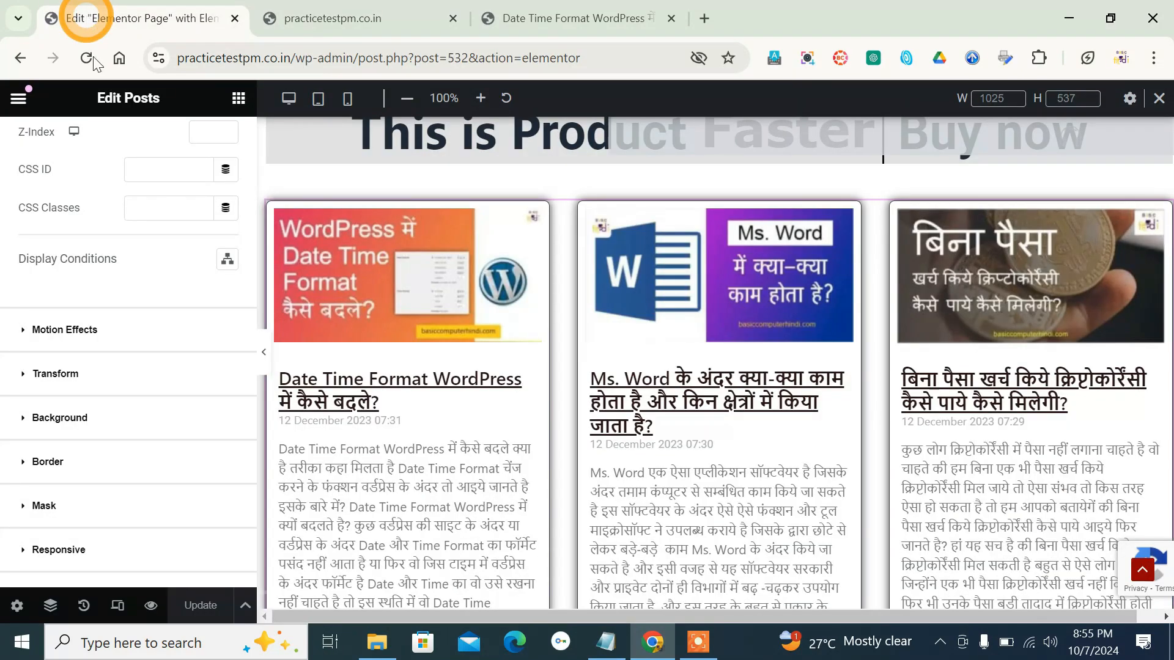
scroll(176, 272, up, 5)
click(238, 98)
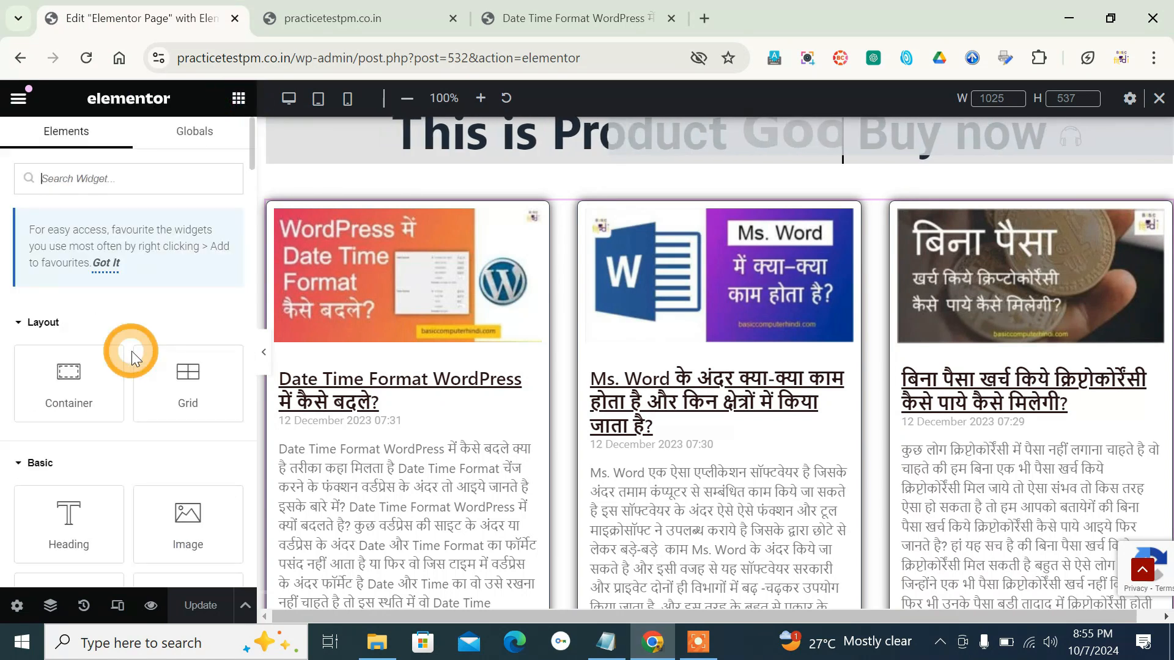
scroll(131, 350, down, 10)
scroll(85, 278, up, 2)
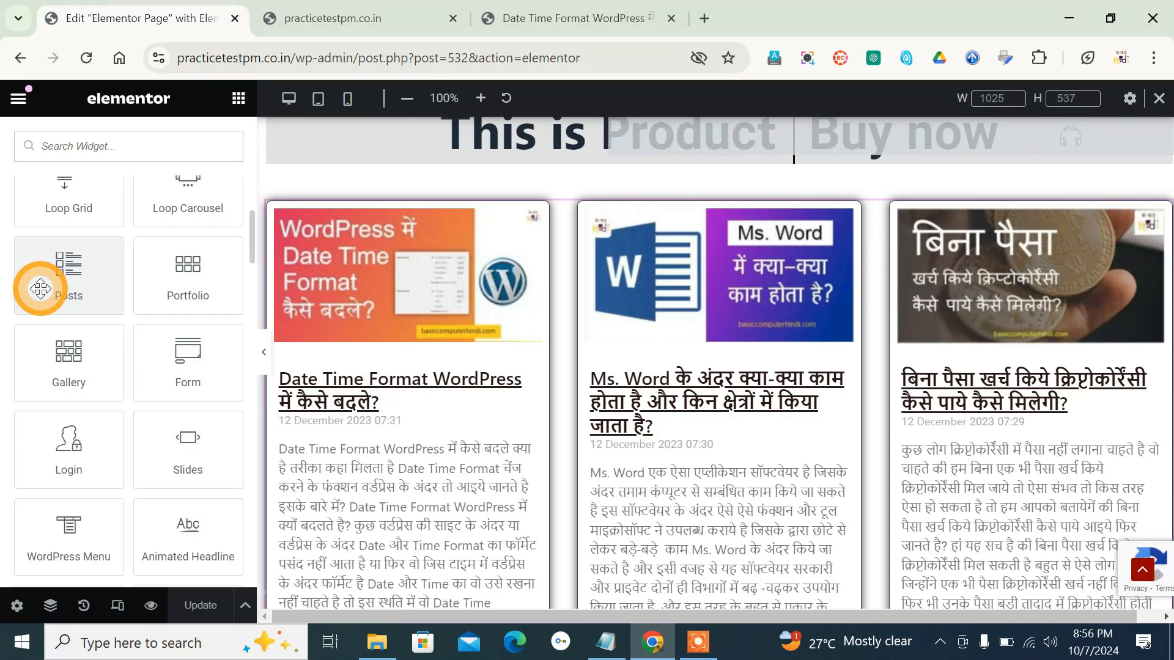
scroll(40, 289, up, 3)
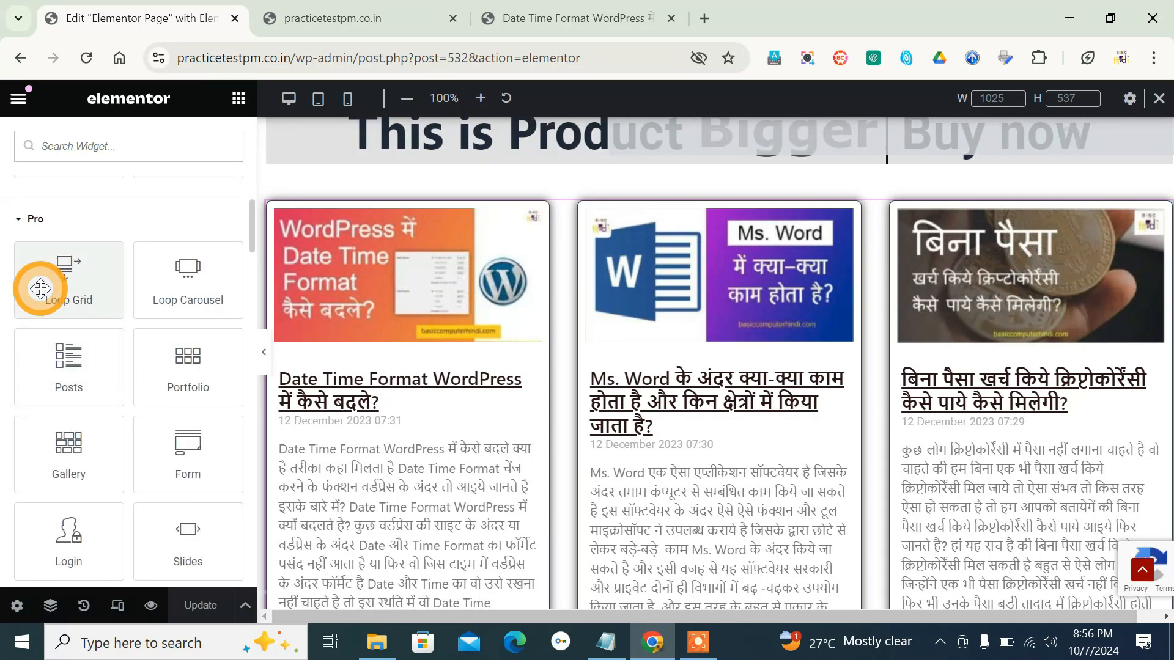